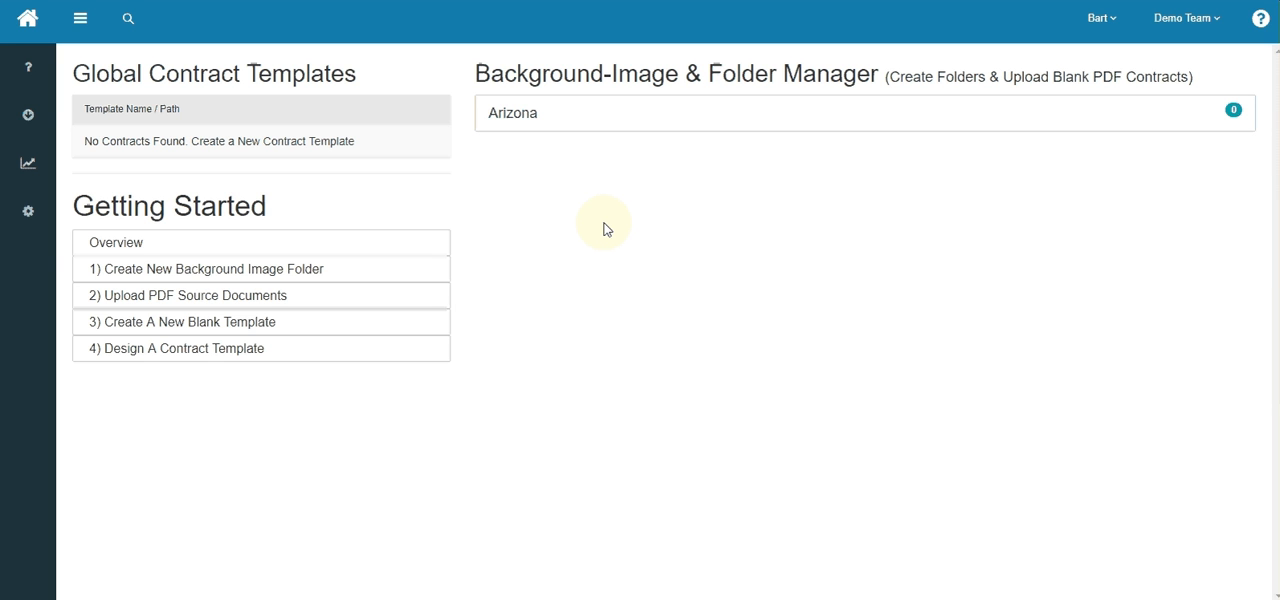
# - Look over the entries in the Config menu and expand the Arizona folder section
pyautogui.click(29, 216)
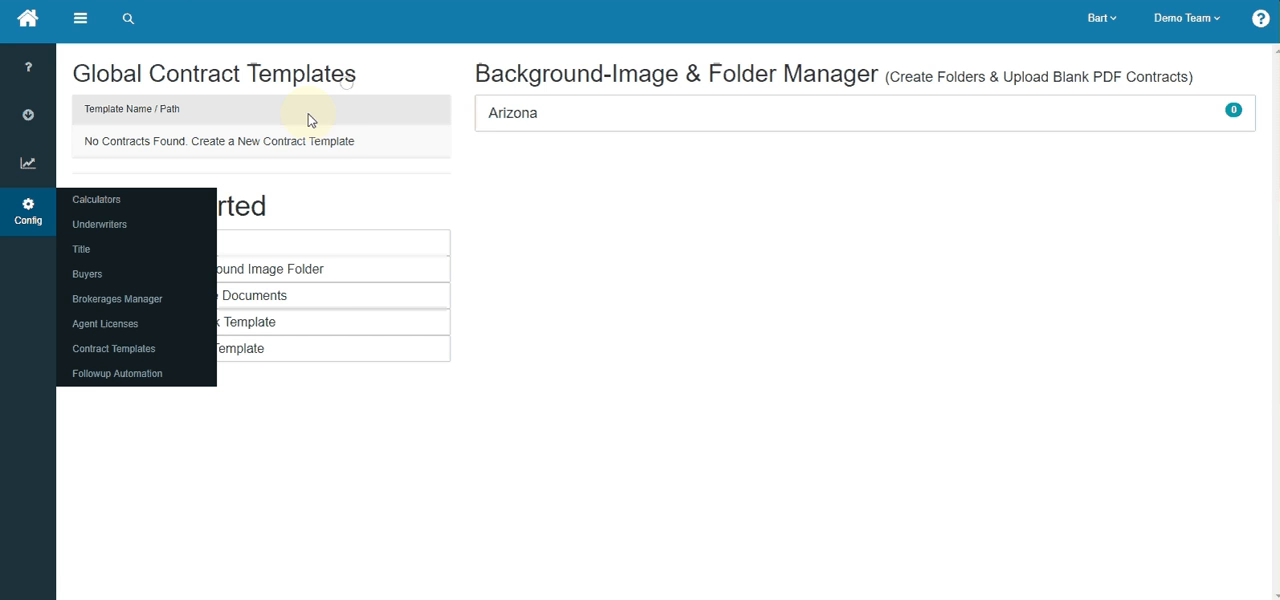
pyautogui.click(25, 220)
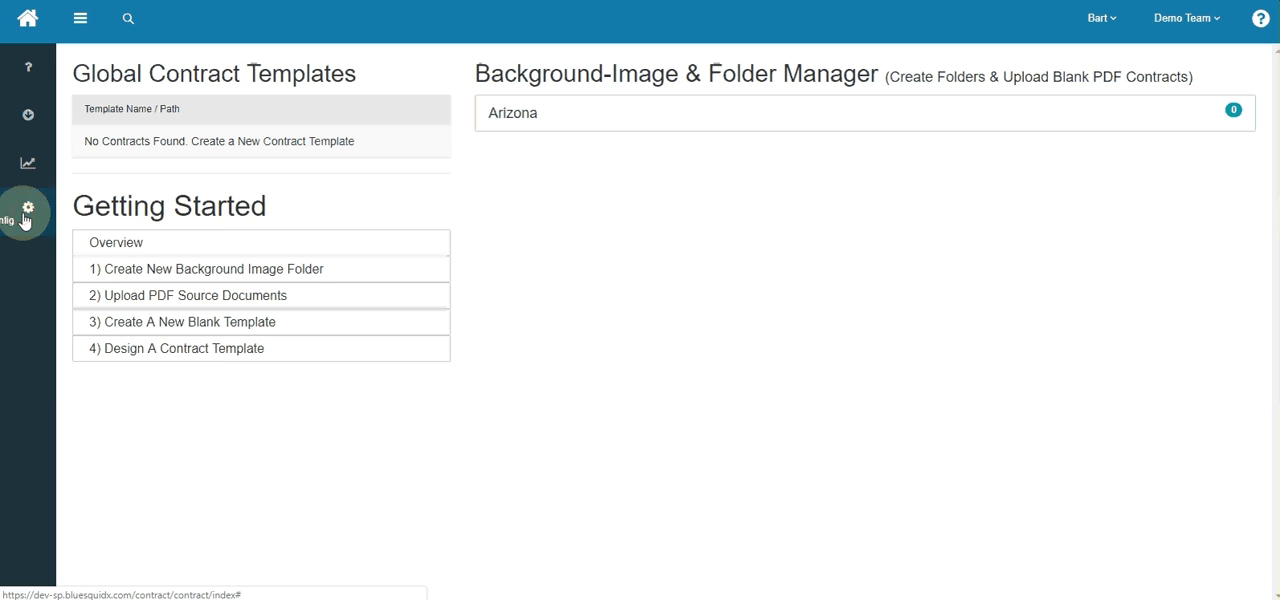
pyautogui.click(579, 126)
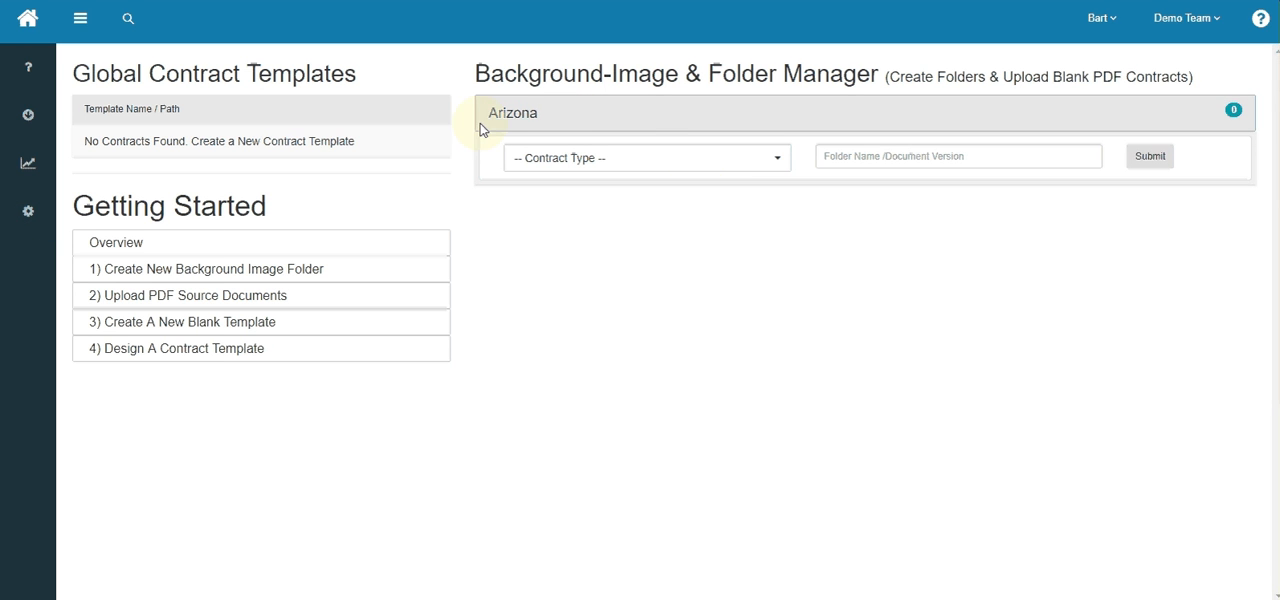
# - View the transaction contracts and global templates on the property offer page in the other browser tab, refreshing that page
pyautogui.hotkey('ctrl', 'Tab')
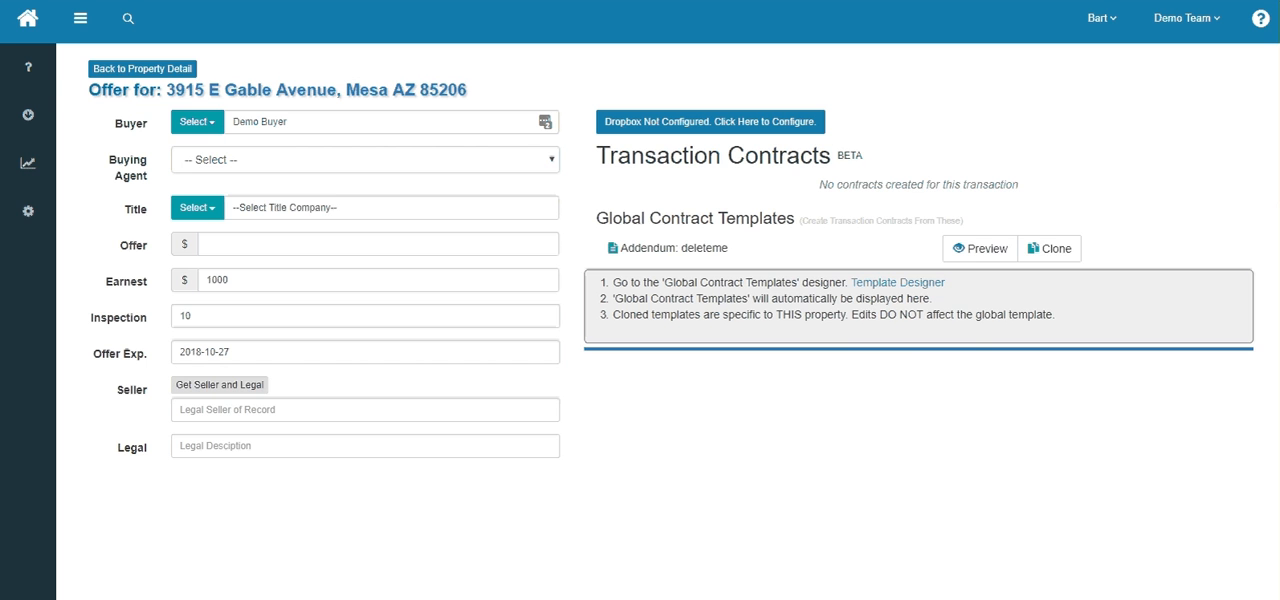
pyautogui.press('F5')
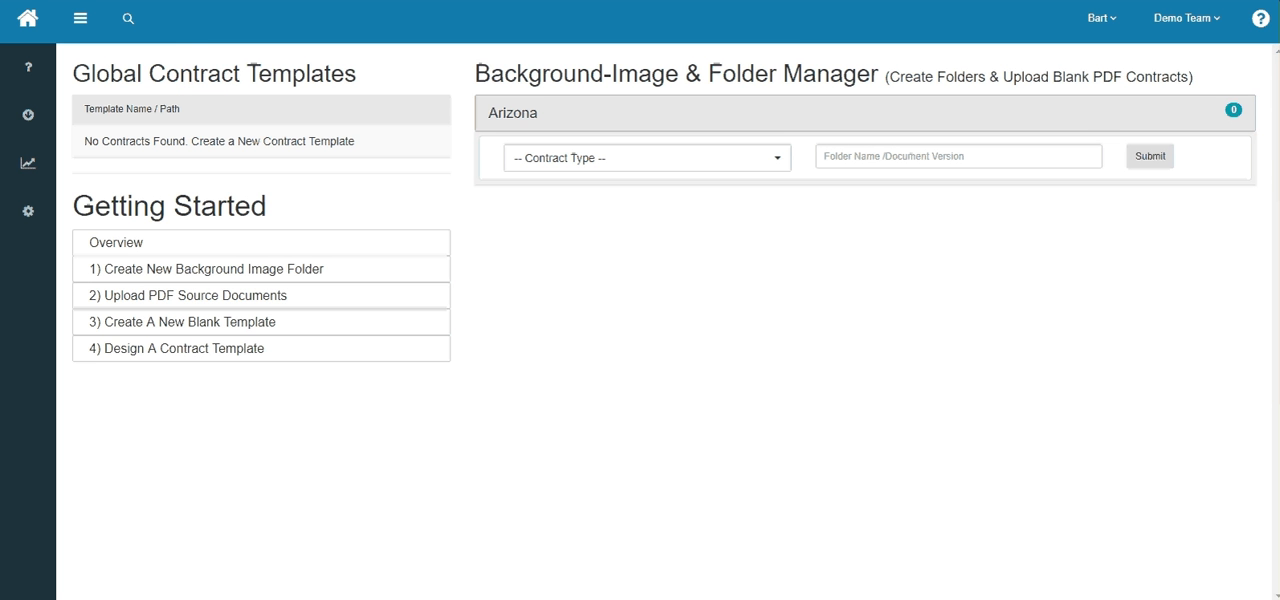
pyautogui.doubleClick(132, 208)
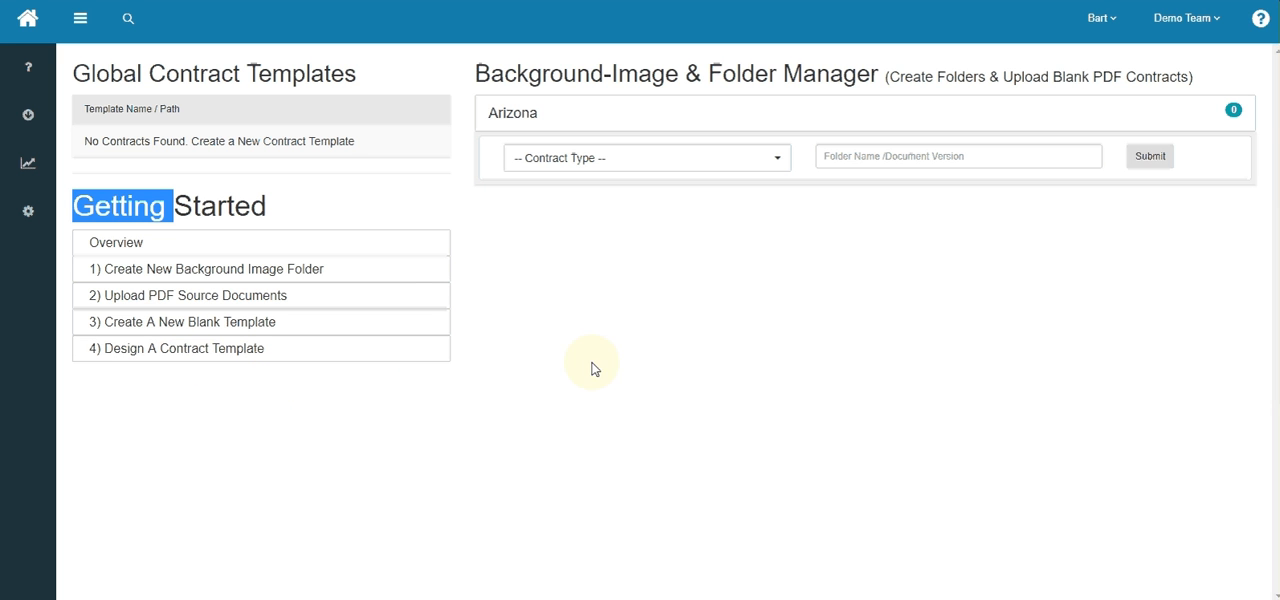
# - Create an Arizona background-image folder with contract type Addendum, named folder_with_addendum
pyautogui.click(573, 114)
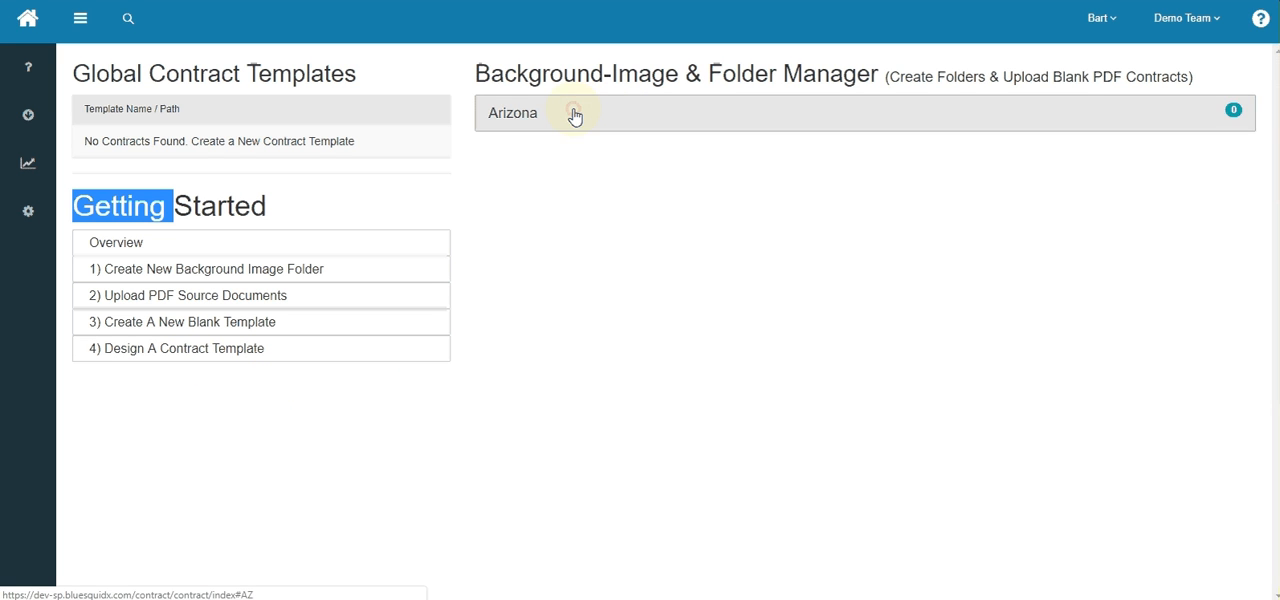
pyautogui.click(572, 114)
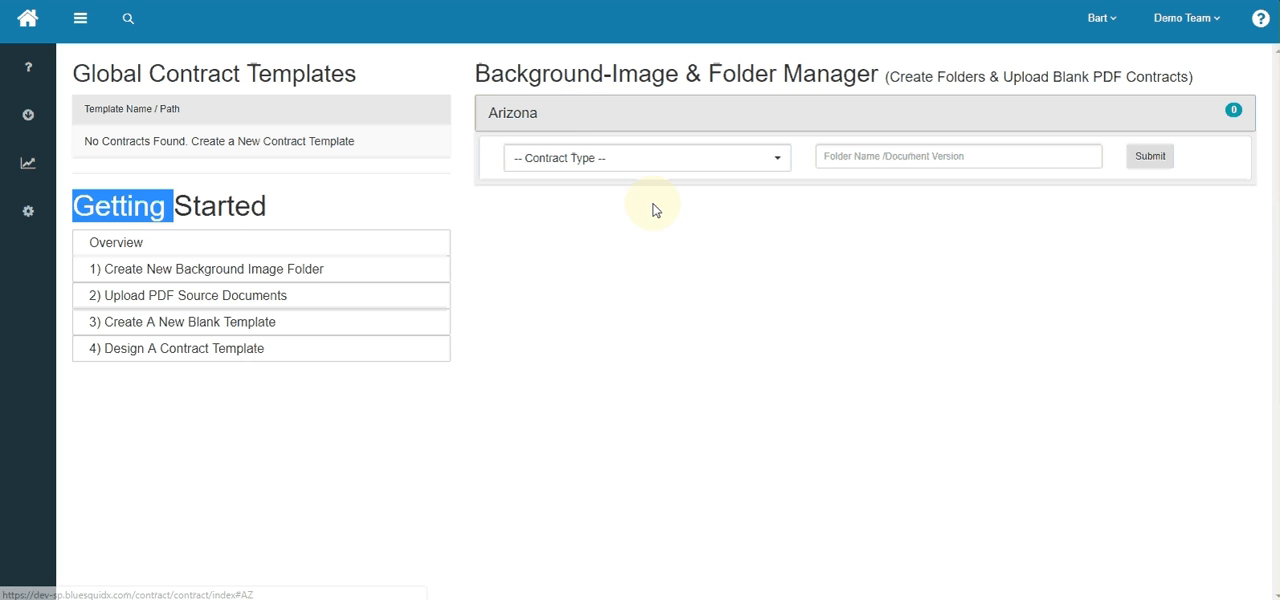
pyautogui.click(644, 161)
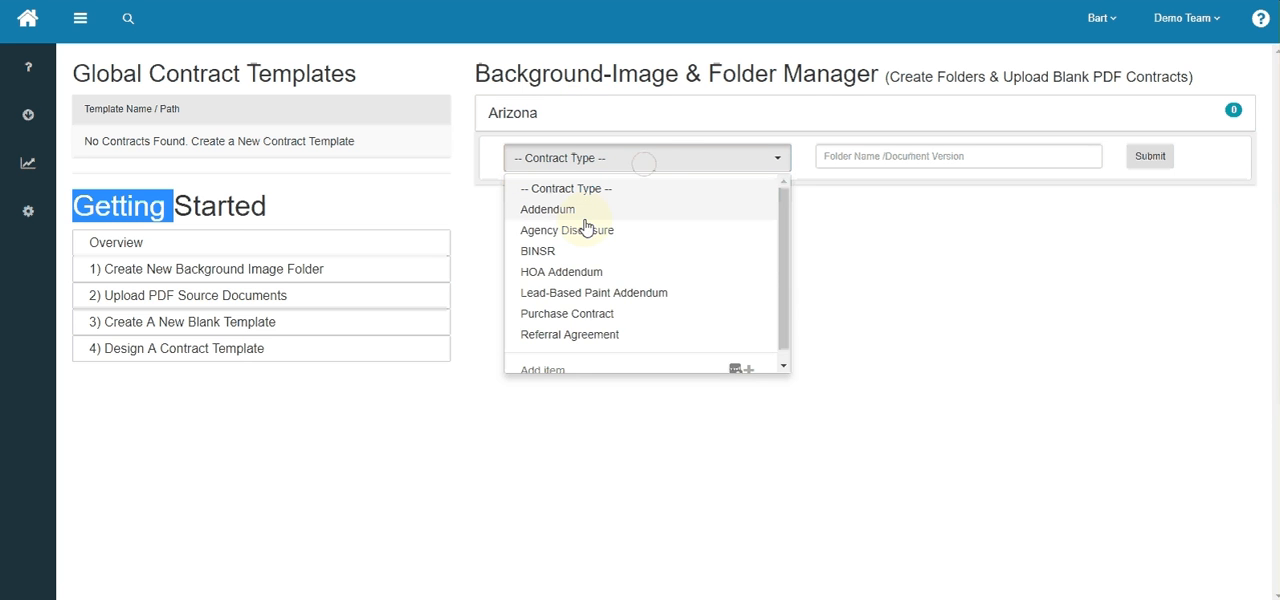
pyautogui.click(556, 210)
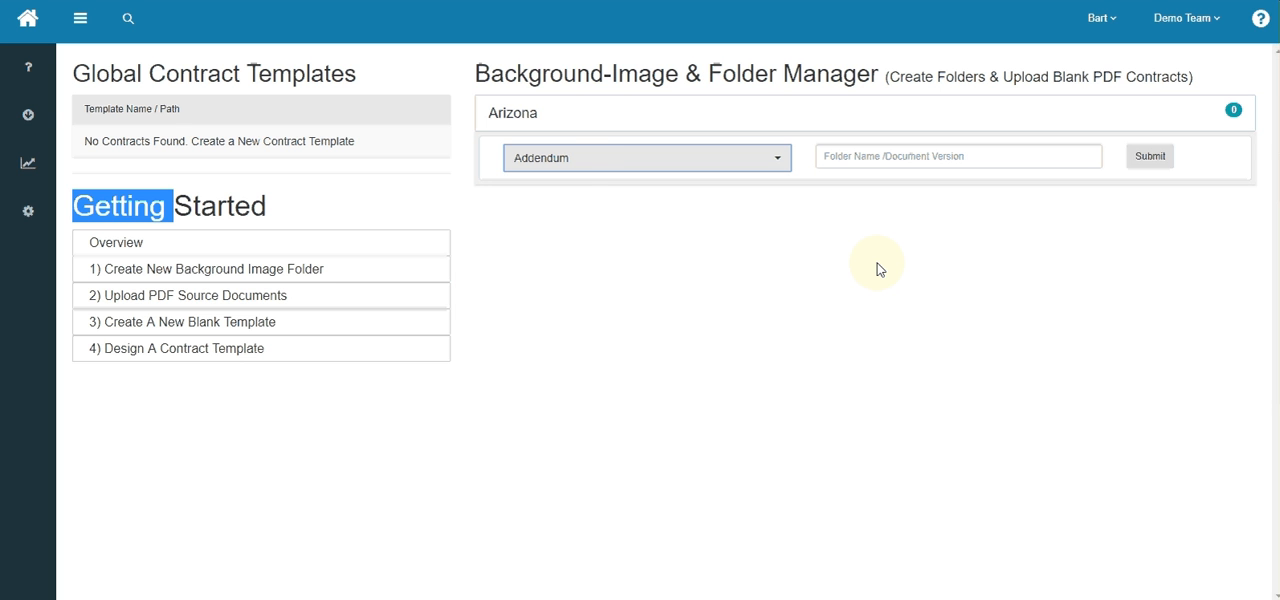
pyautogui.click(905, 158)
pyautogui.write('foler')
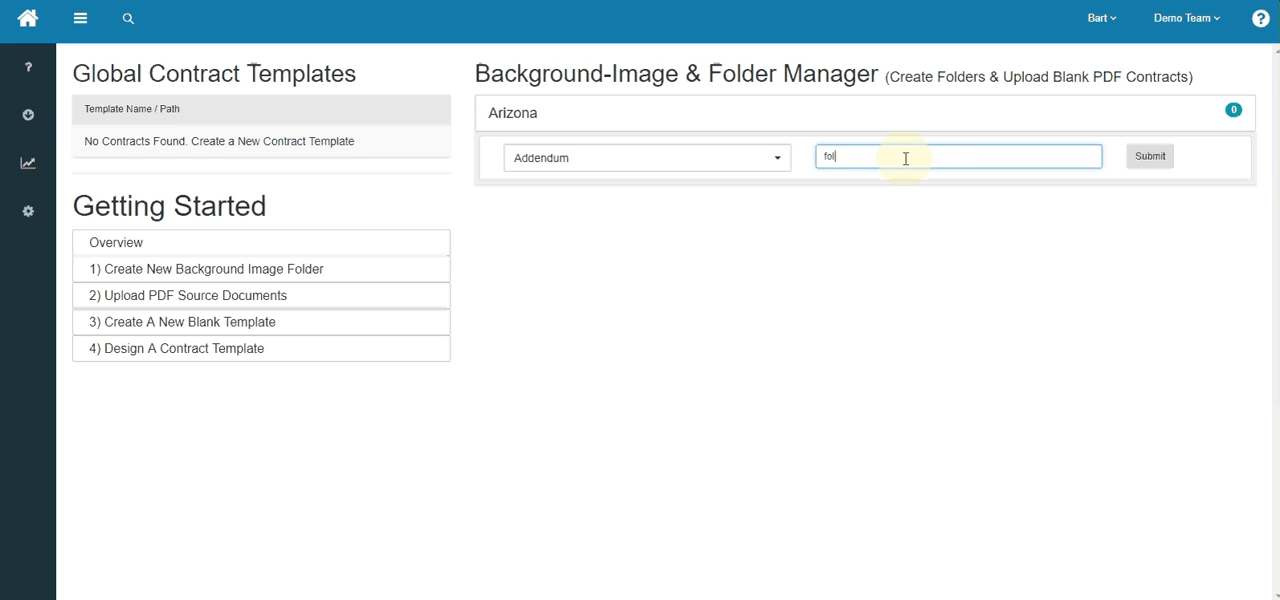
pyautogui.press('BackSpace')
pyautogui.write('der')
pyautogui.write(' wh')
pyautogui.write('th adden')
pyautogui.write('dum')
pyautogui.click(1152, 165)
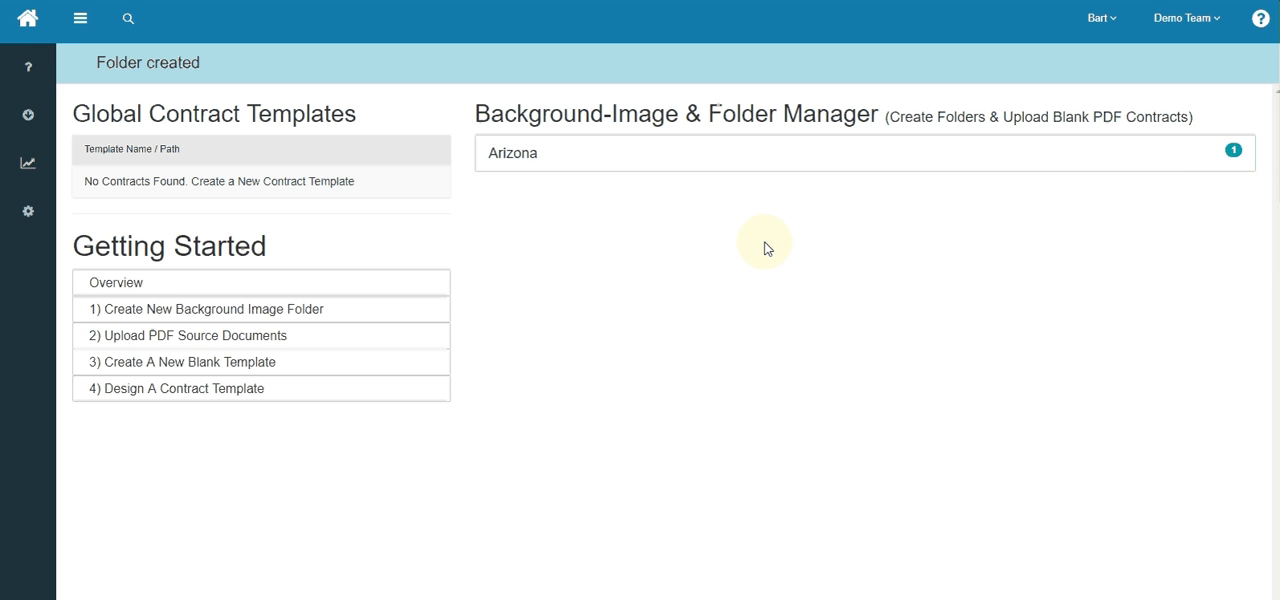
# - Create another Arizona folder with contract type HOA Addendum, named hoa_folder
pyautogui.click(609, 158)
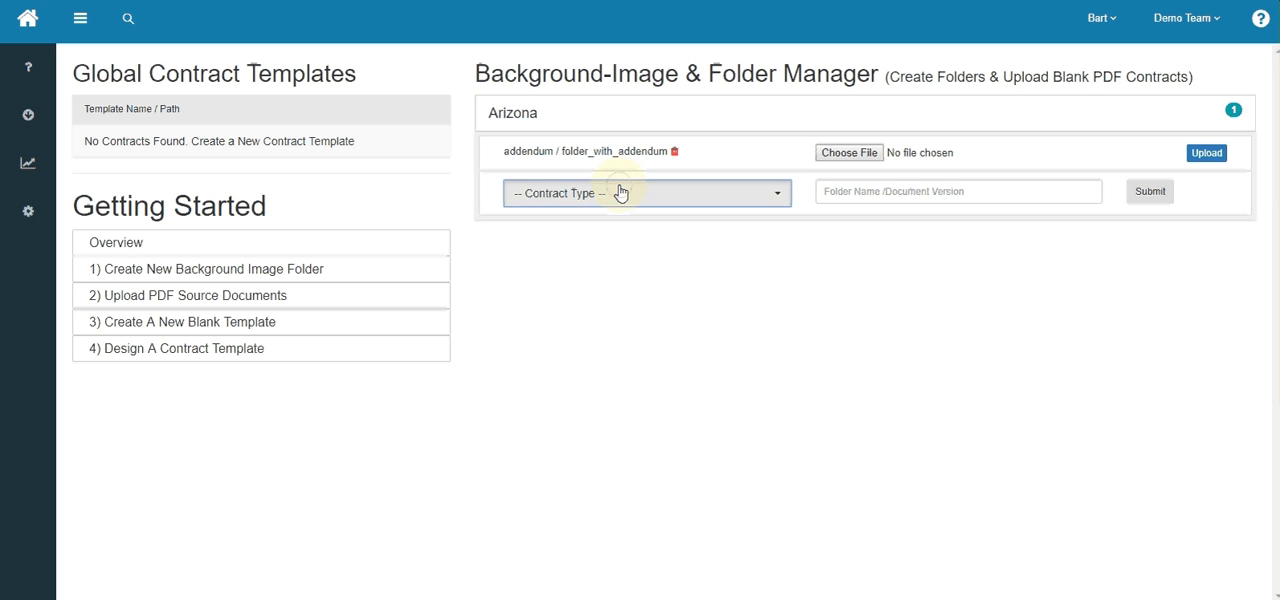
pyautogui.click(620, 192)
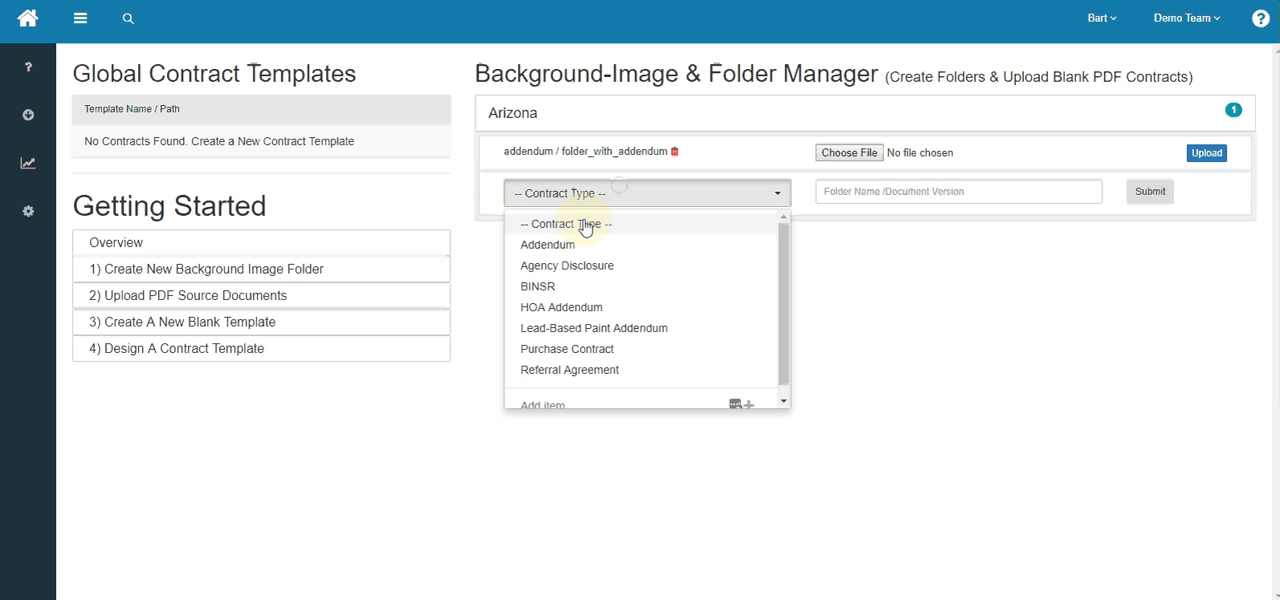
pyautogui.click(565, 307)
pyautogui.click(932, 192)
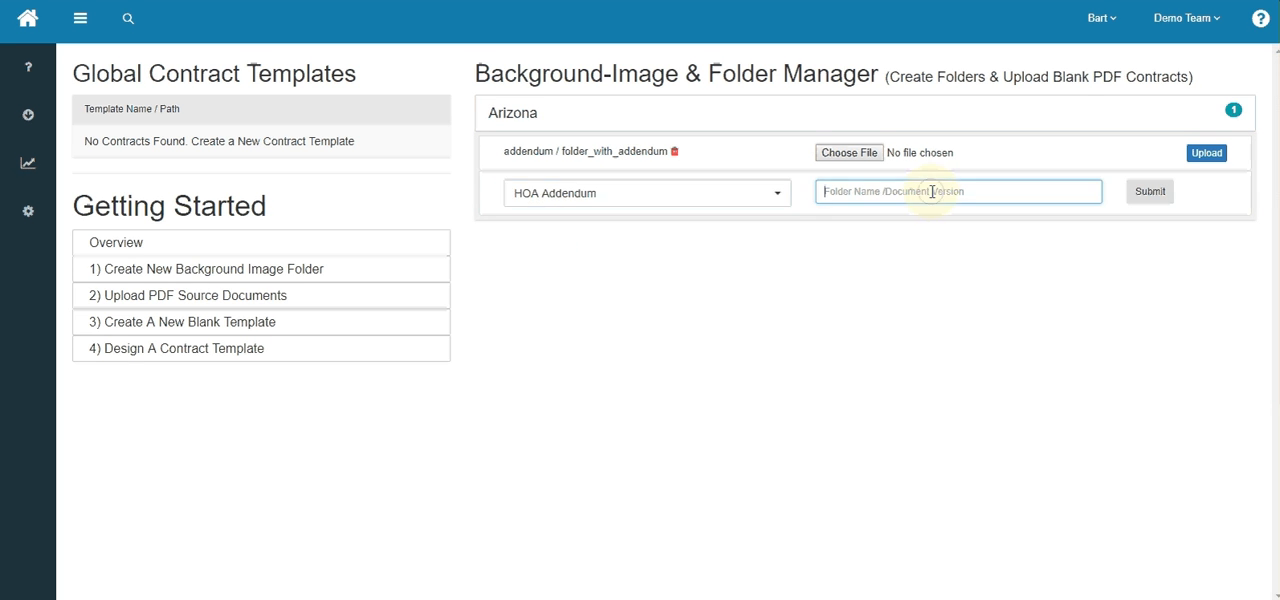
pyautogui.write('hoa_')
pyautogui.press('BackSpace')
pyautogui.write('_folder')
pyautogui.click(1154, 195)
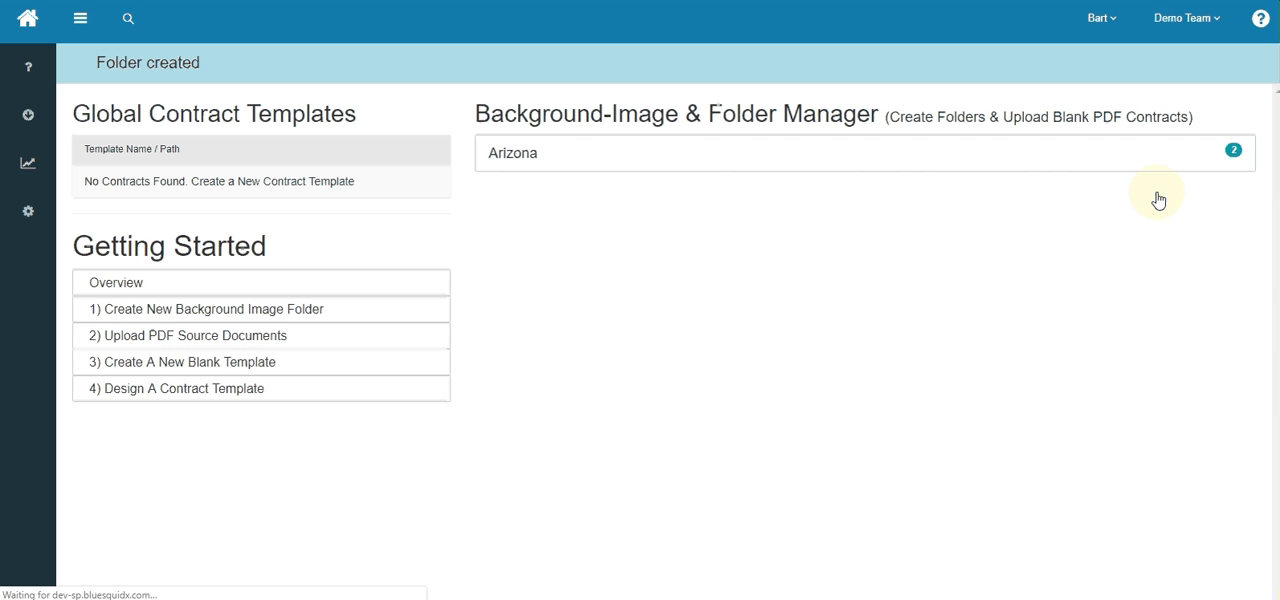
# - Upload Addendum.pdf from the arizona contracts folder as the source document for folder_with_addendum
pyautogui.click(611, 157)
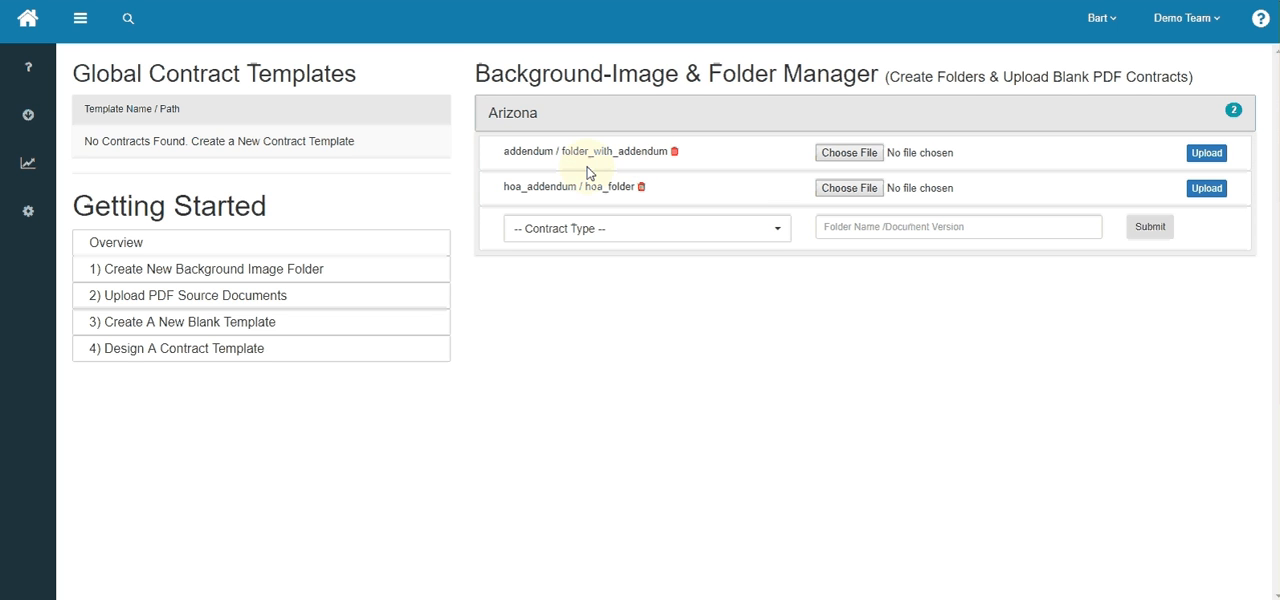
pyautogui.click(843, 158)
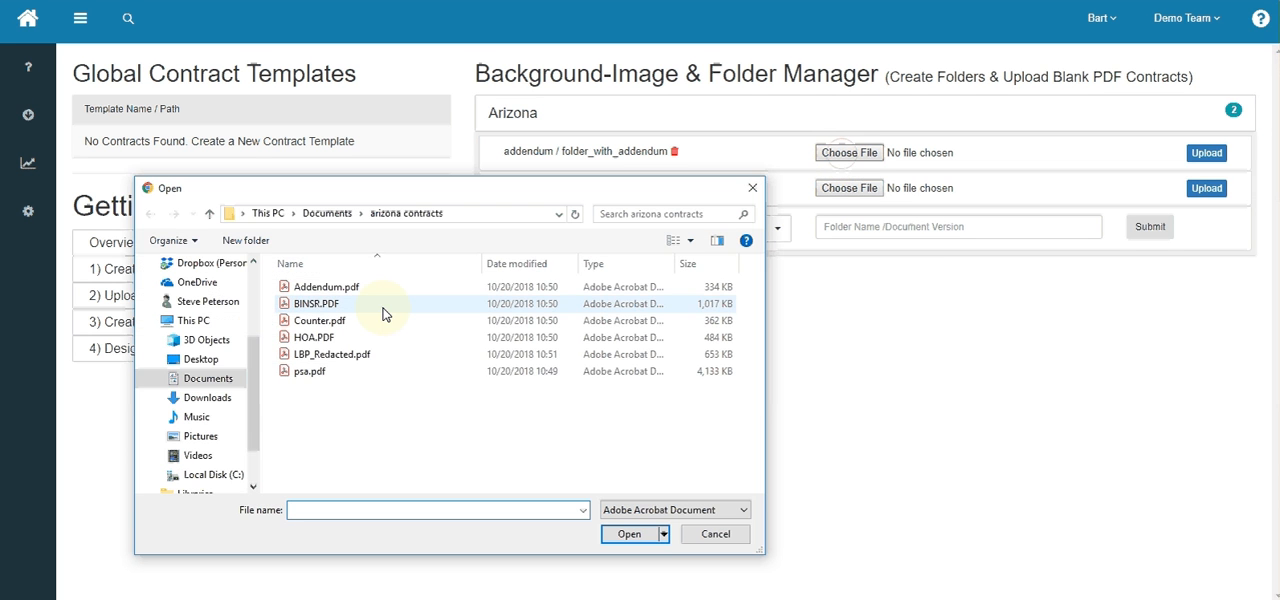
pyautogui.doubleClick(319, 287)
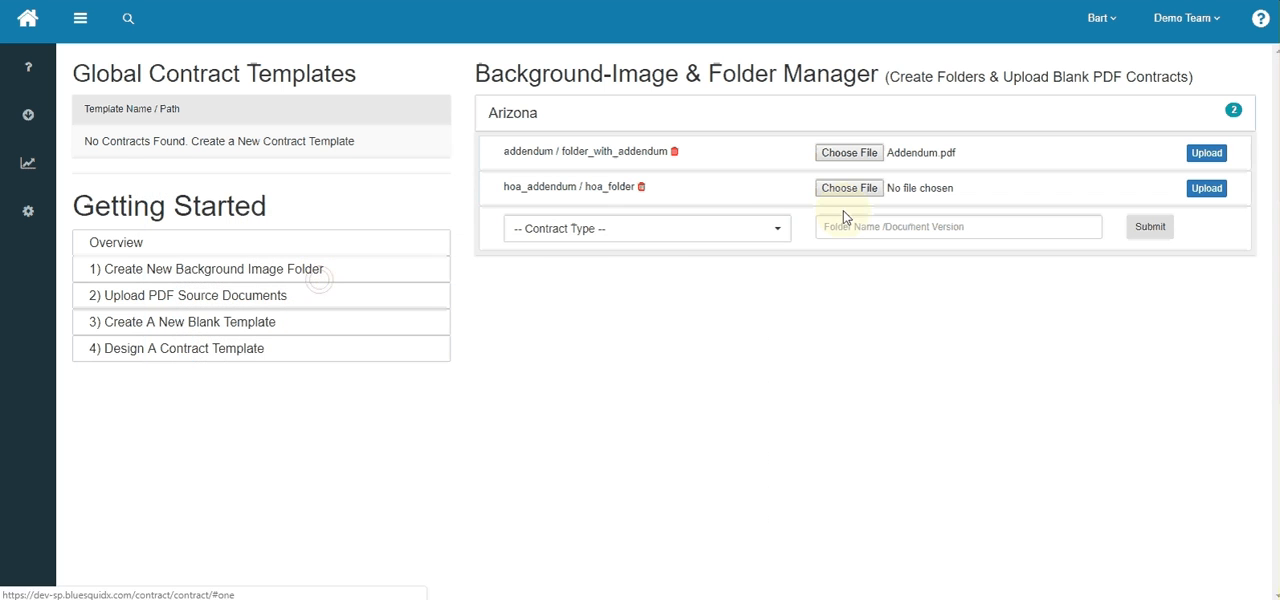
pyautogui.click(1211, 157)
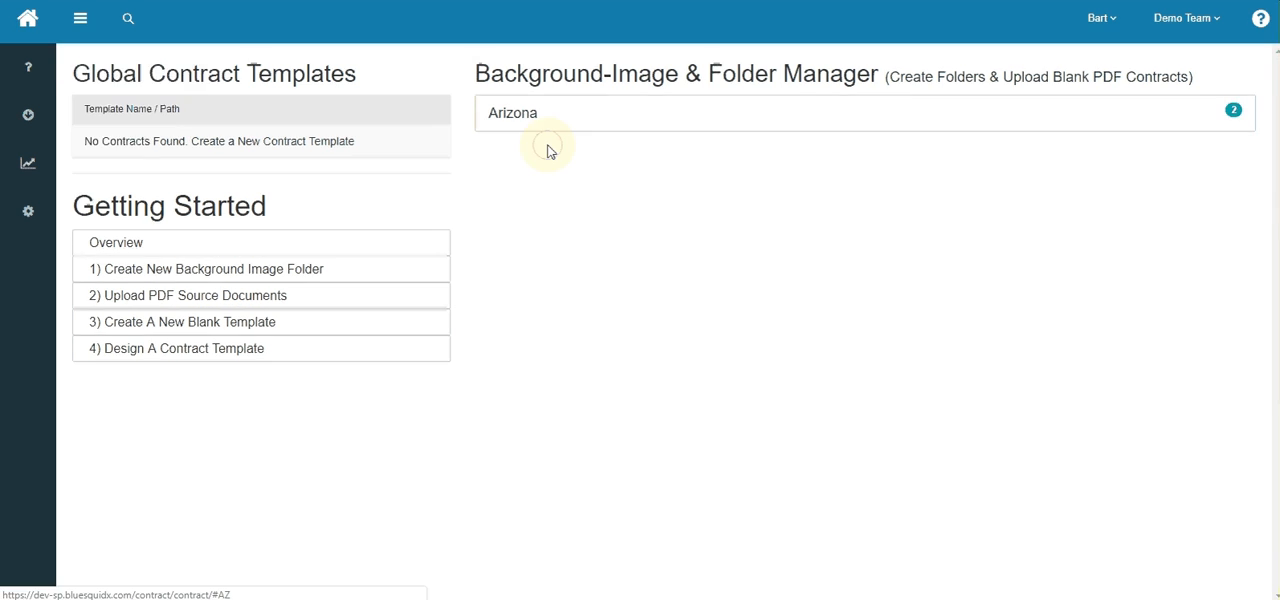
# - Preview the page image uploaded to Arizona's folder_with_addendum, and close the preview
pyautogui.click(554, 124)
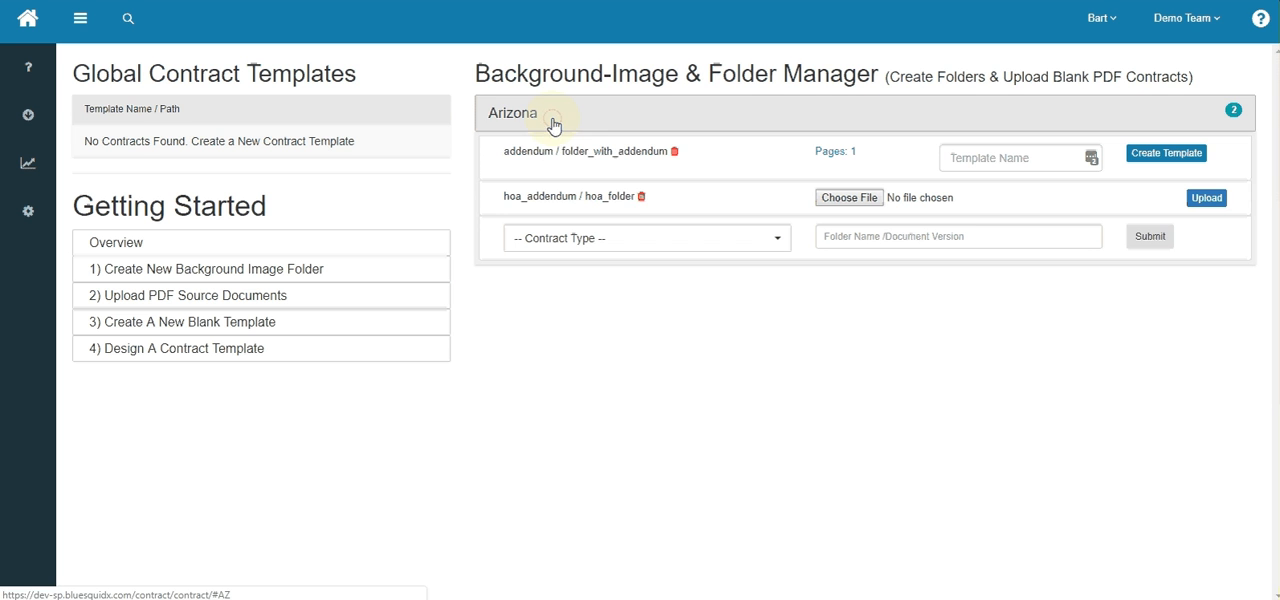
pyautogui.doubleClick(600, 152)
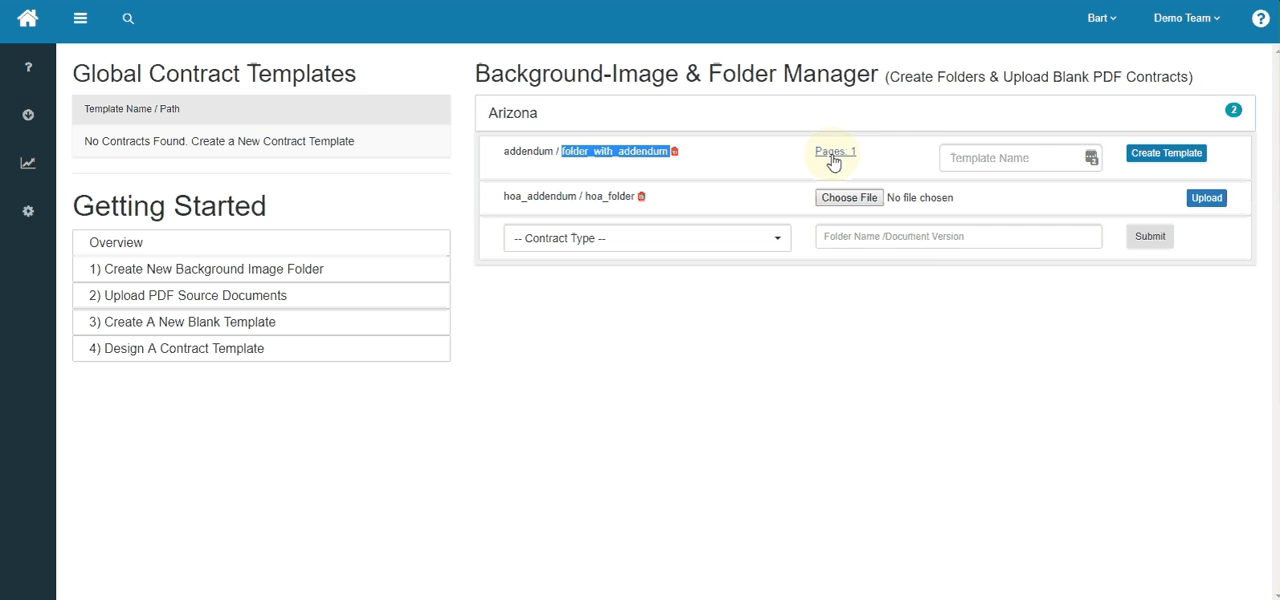
pyautogui.click(834, 160)
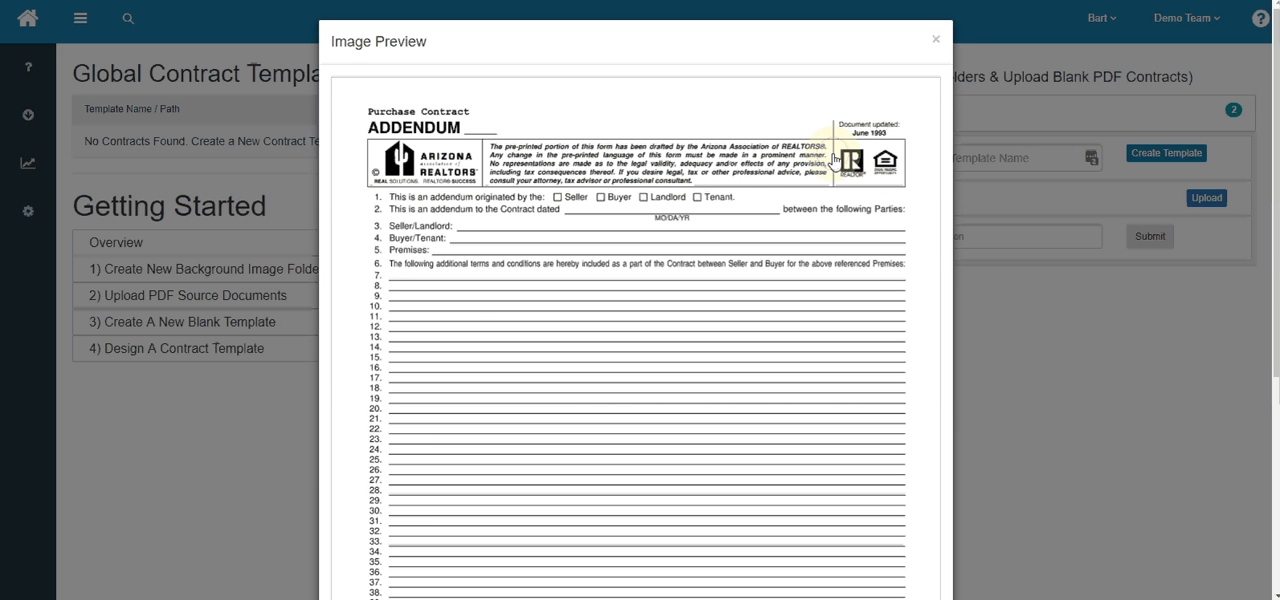
pyautogui.click(936, 44)
# - Create a contract template named "addendum" from folder_with_addendum and return to the contracts home page
pyautogui.click(998, 157)
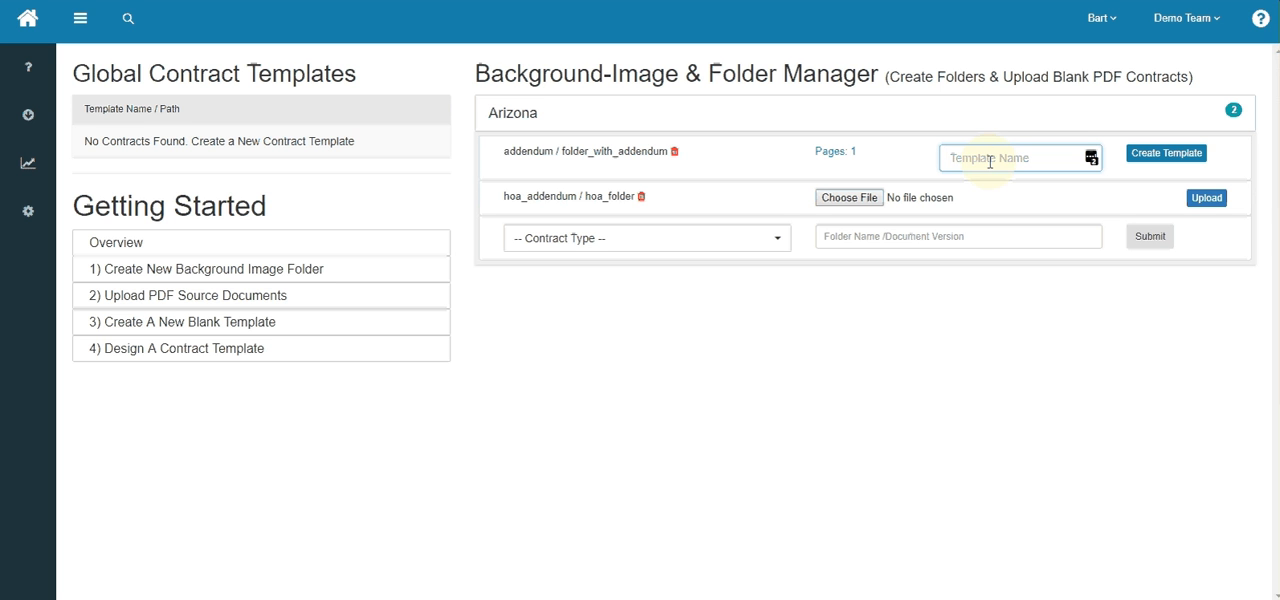
pyautogui.write('add')
pyautogui.click(834, 153)
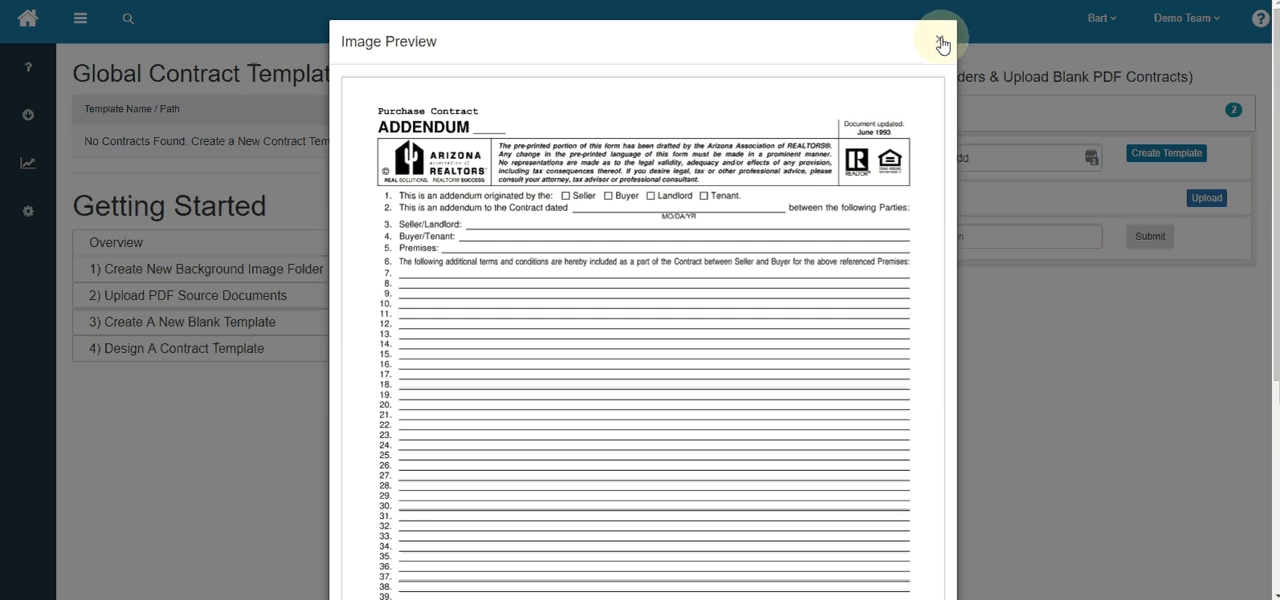
pyautogui.click(941, 44)
pyautogui.click(994, 159)
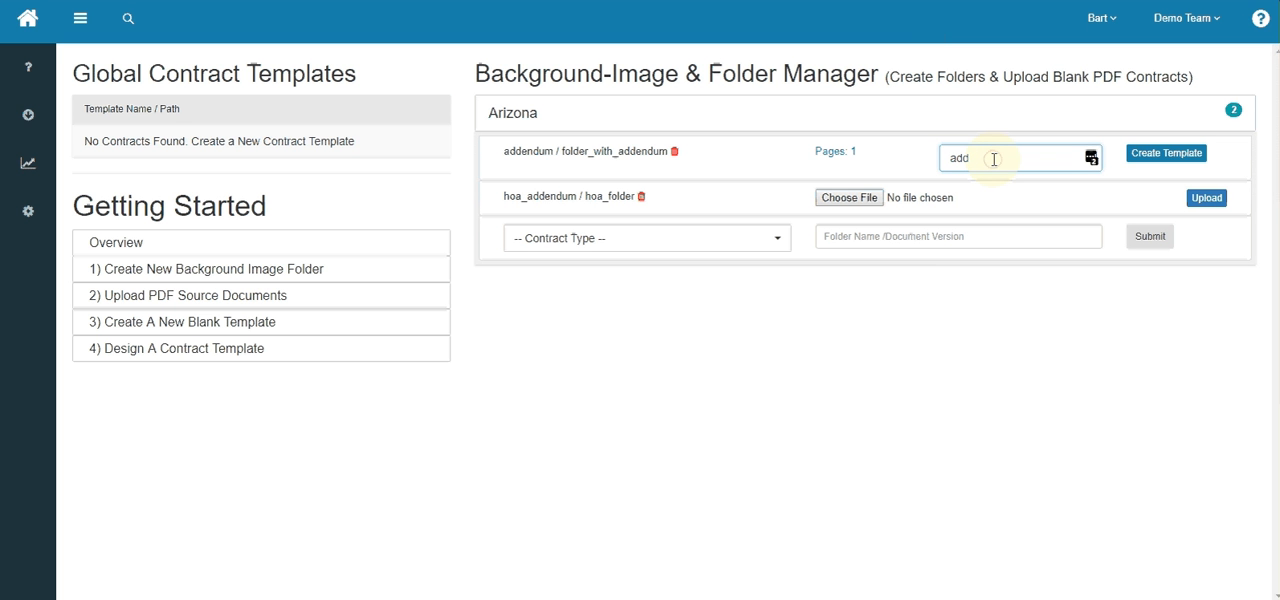
pyautogui.write('dendum')
pyautogui.click(965, 158)
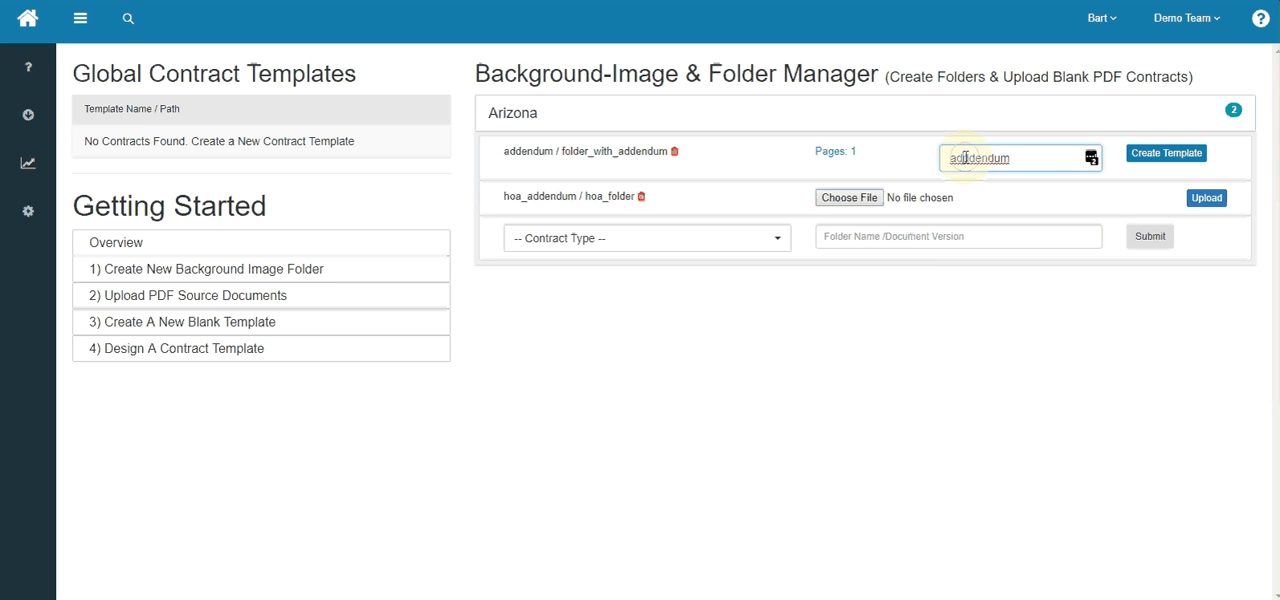
pyautogui.press('BackSpace')
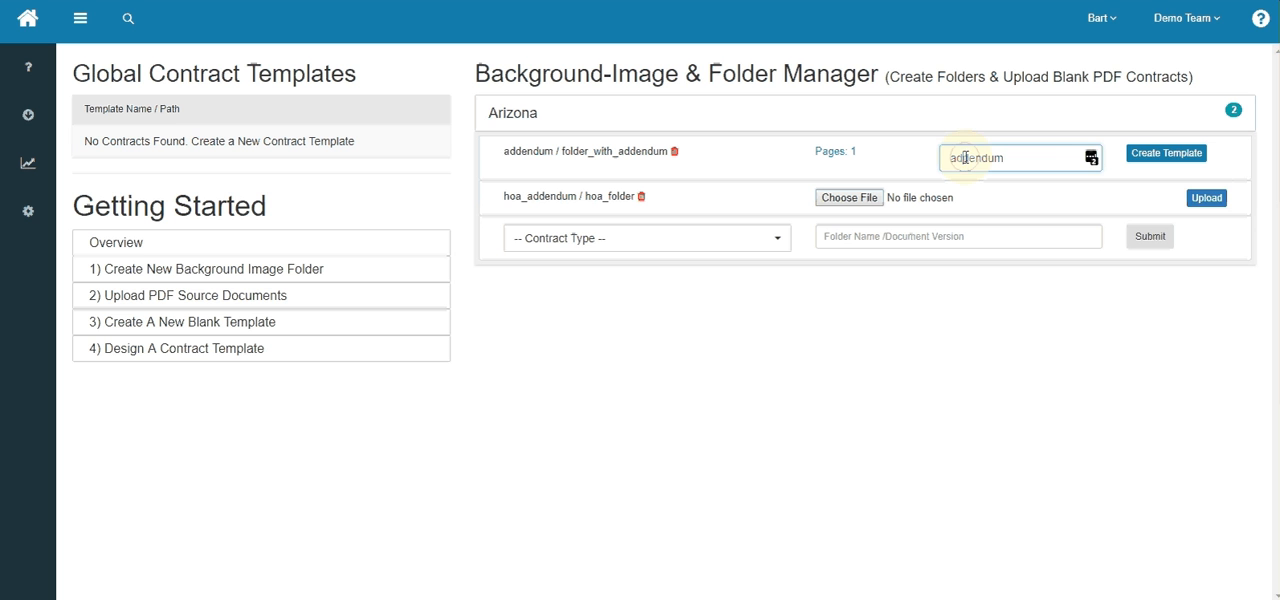
pyautogui.click(1170, 158)
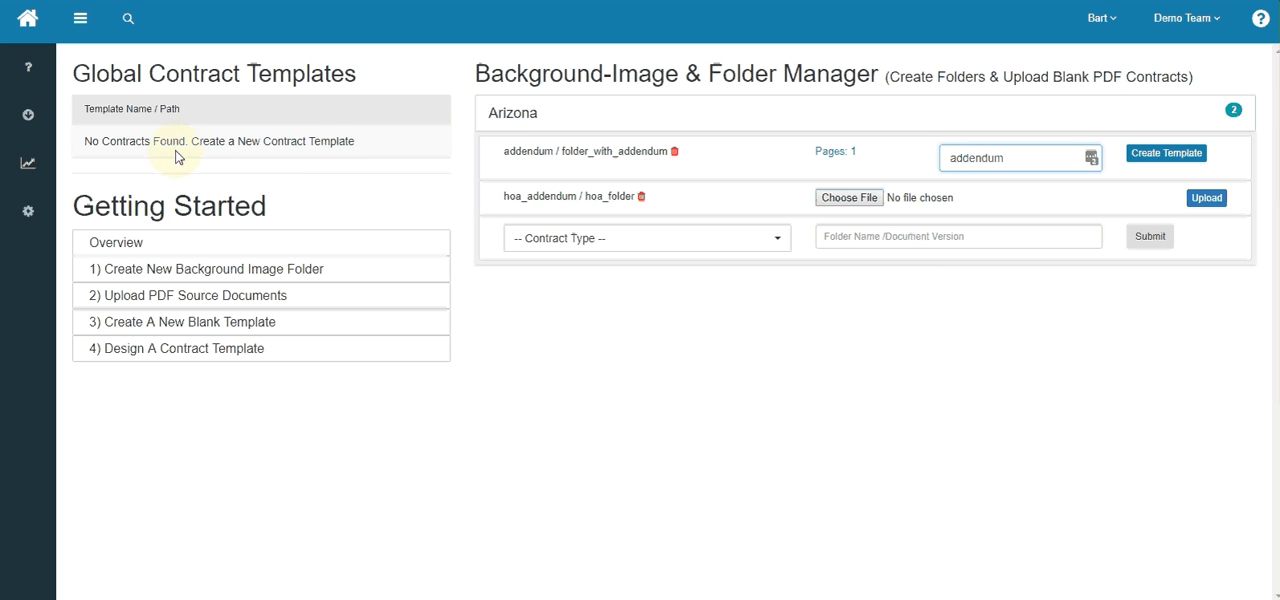
pyautogui.click(1163, 158)
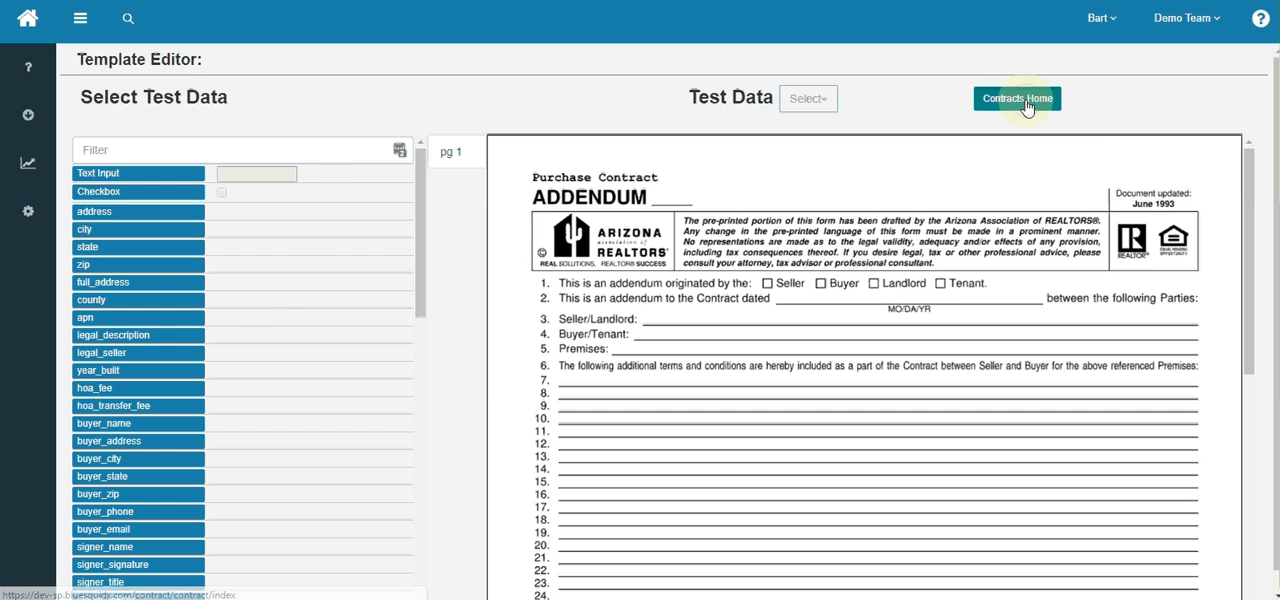
pyautogui.click(1030, 100)
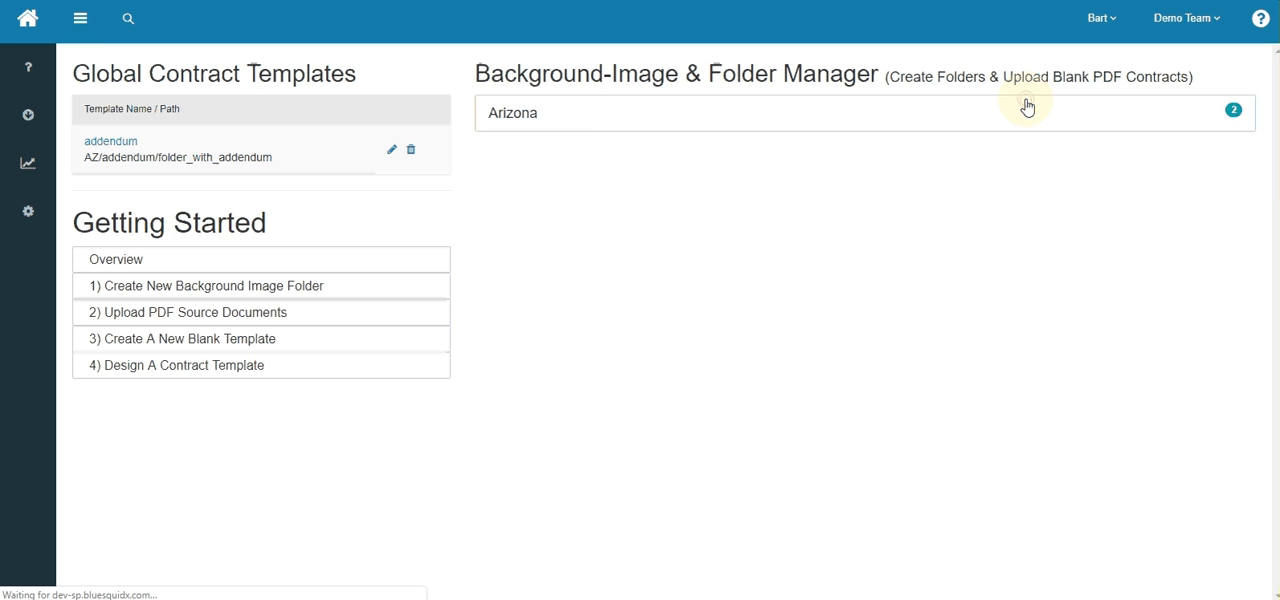
# - Create a second contract template named "deleteme" from Arizona's folder_with_addendum
pyautogui.click(558, 121)
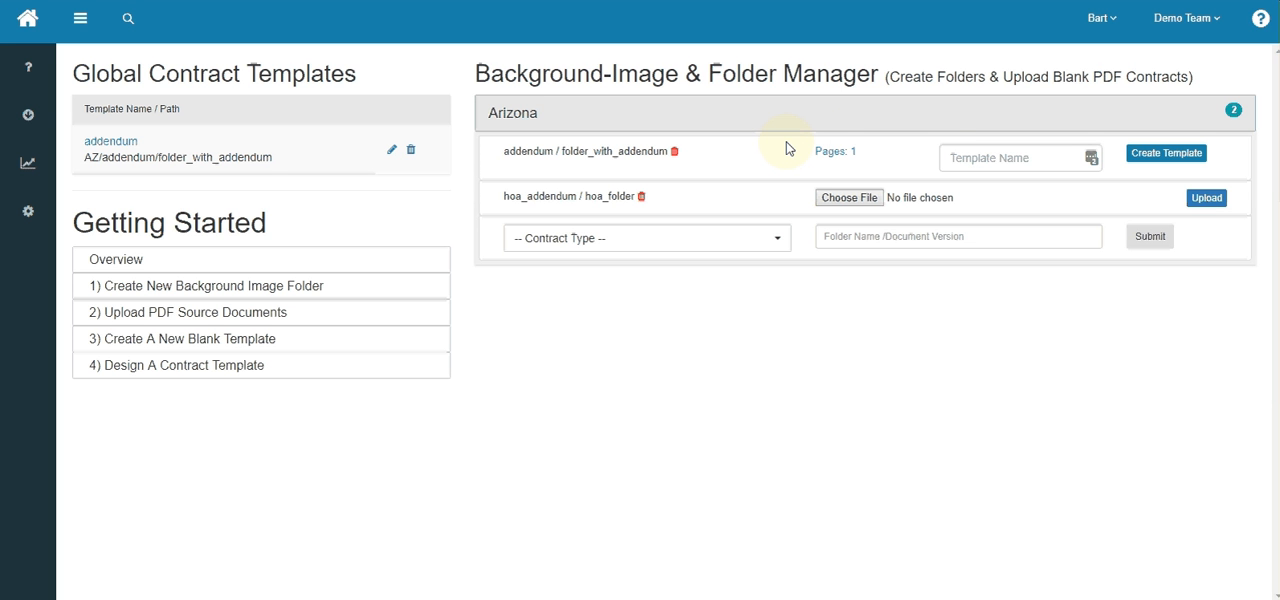
pyautogui.click(962, 158)
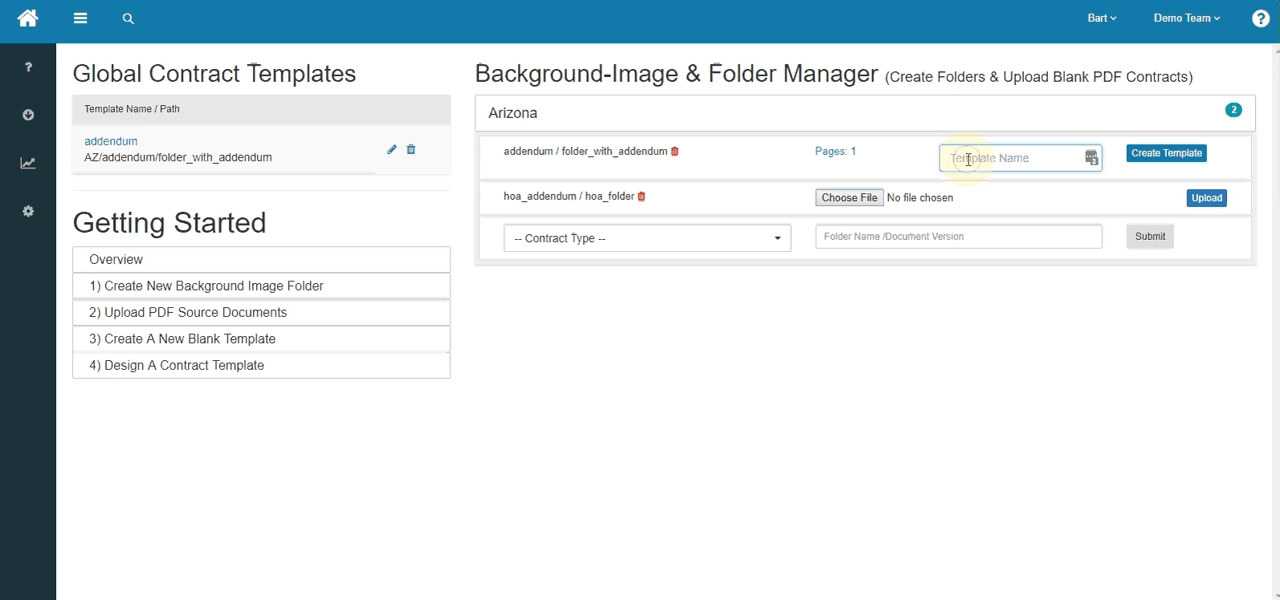
pyautogui.write('del')
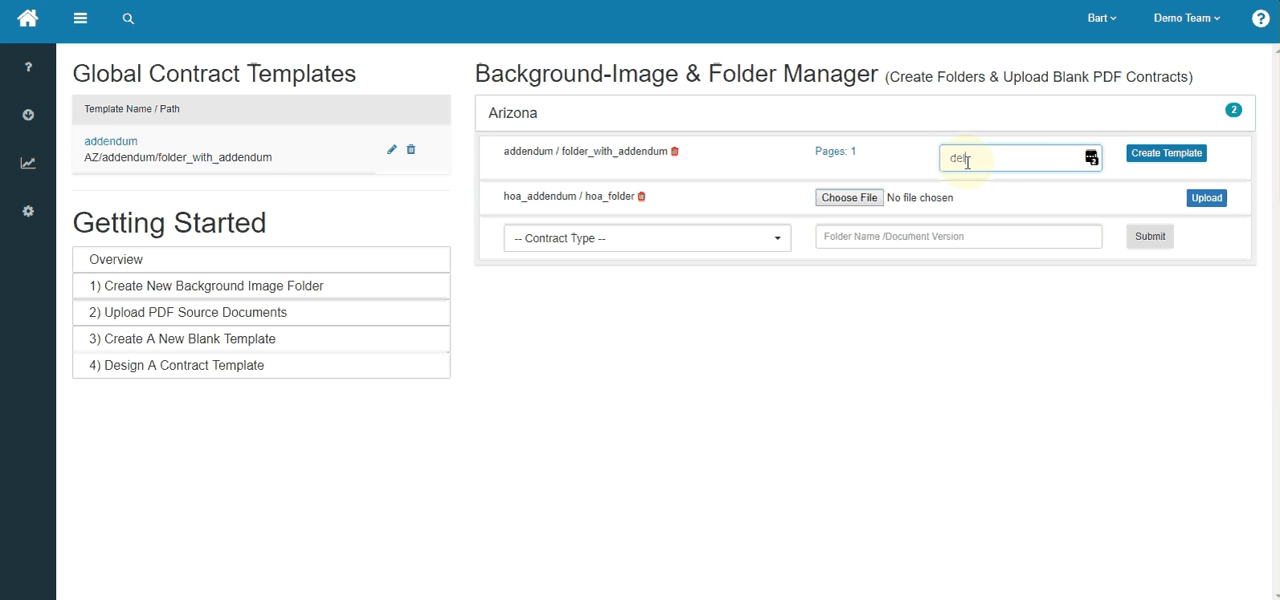
pyautogui.write('eteme')
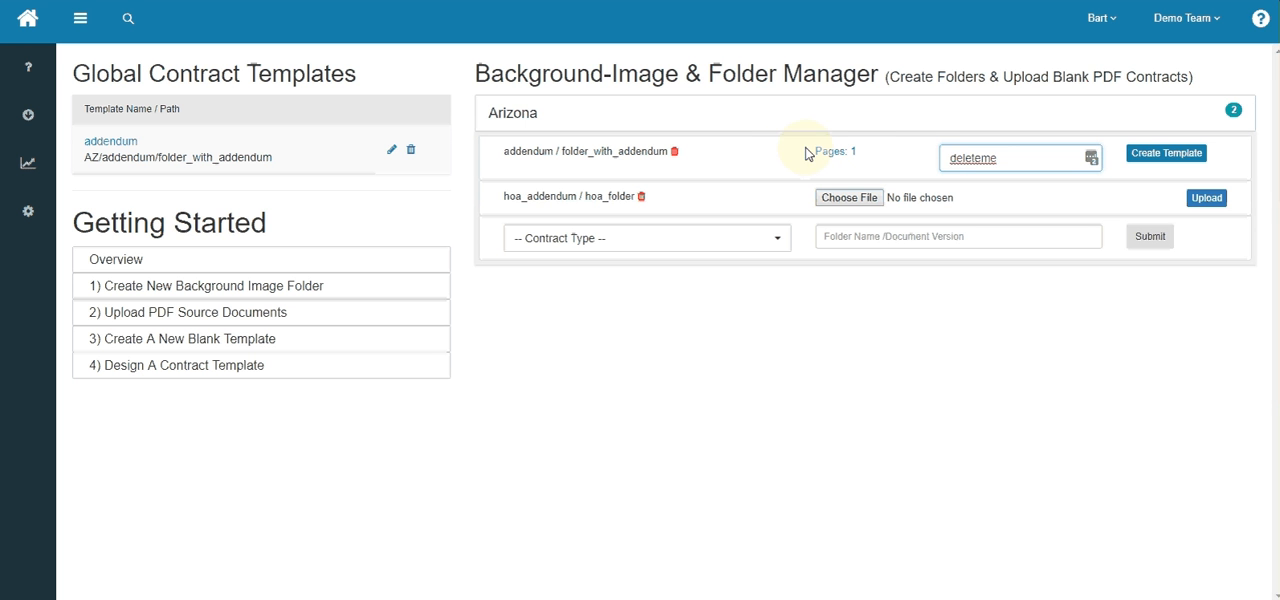
pyautogui.click(1168, 155)
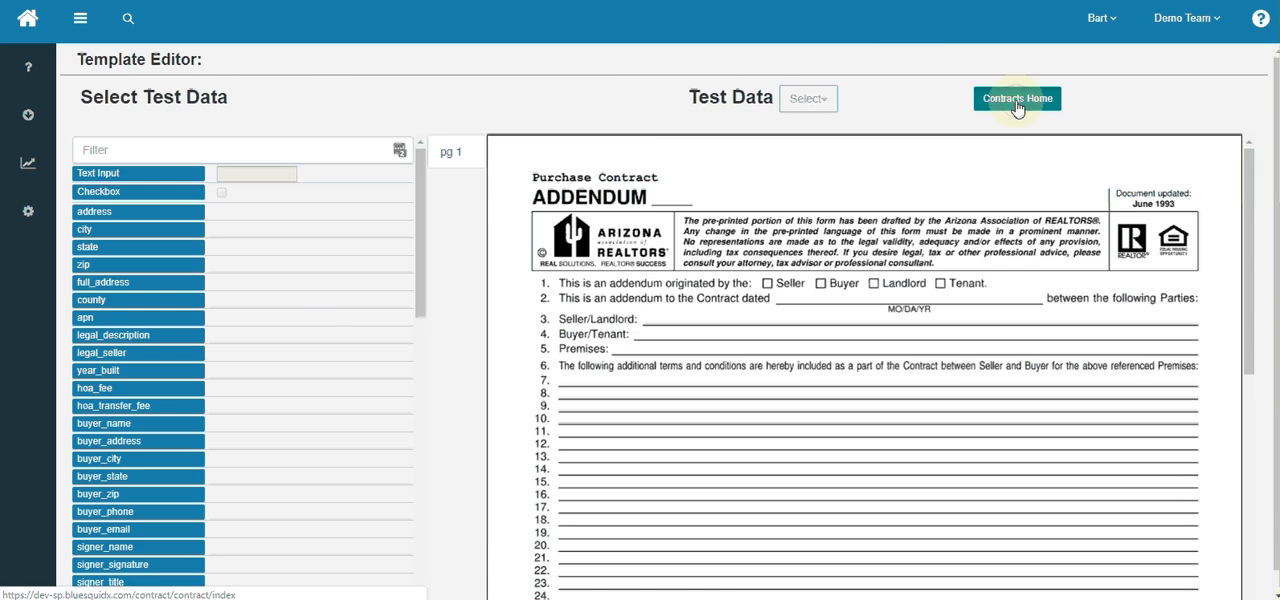
# - Return to the contracts home page and check the folder paths of the addendum and deleteme templates
pyautogui.click(1014, 98)
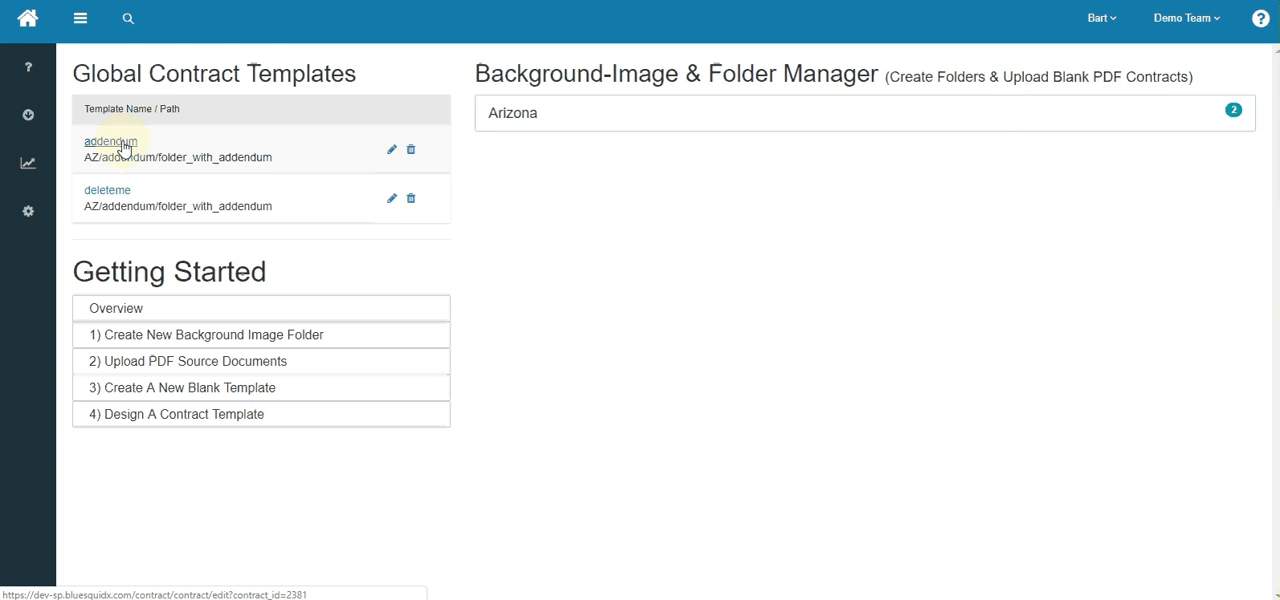
pyautogui.doubleClick(188, 206)
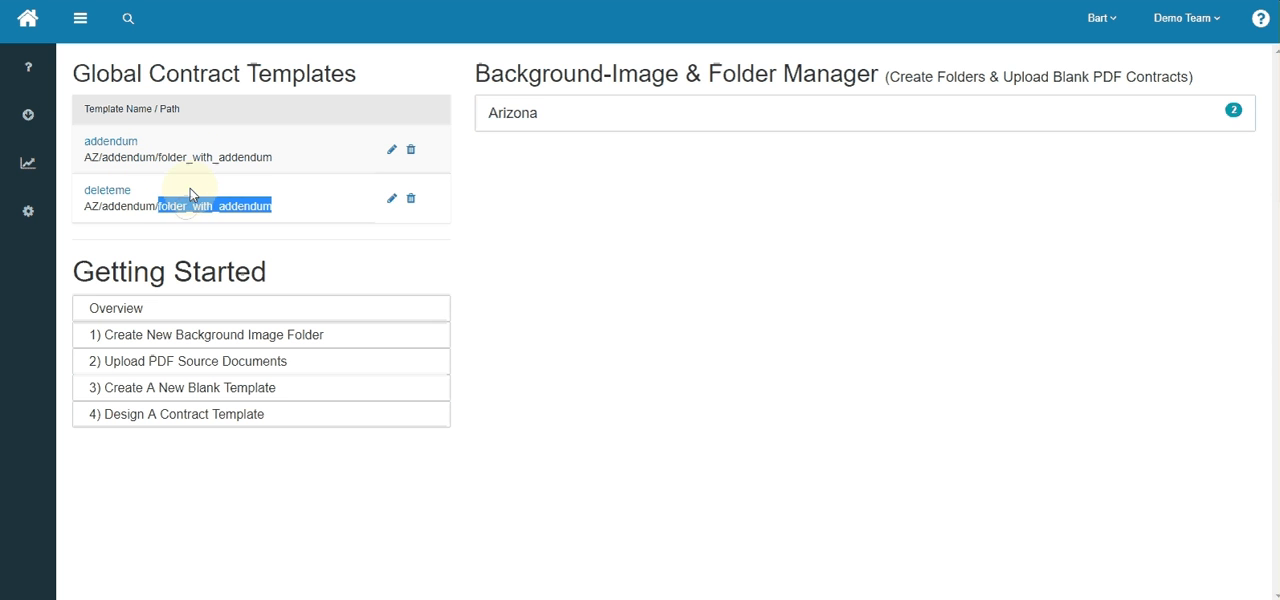
pyautogui.click(205, 157)
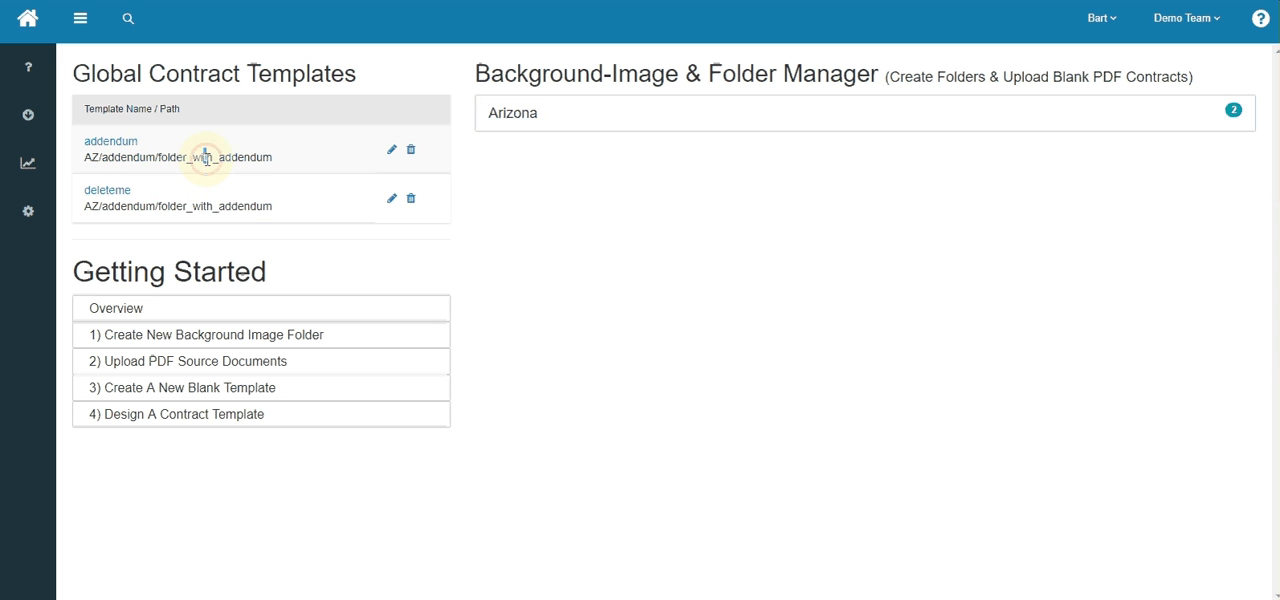
pyautogui.doubleClick(205, 157)
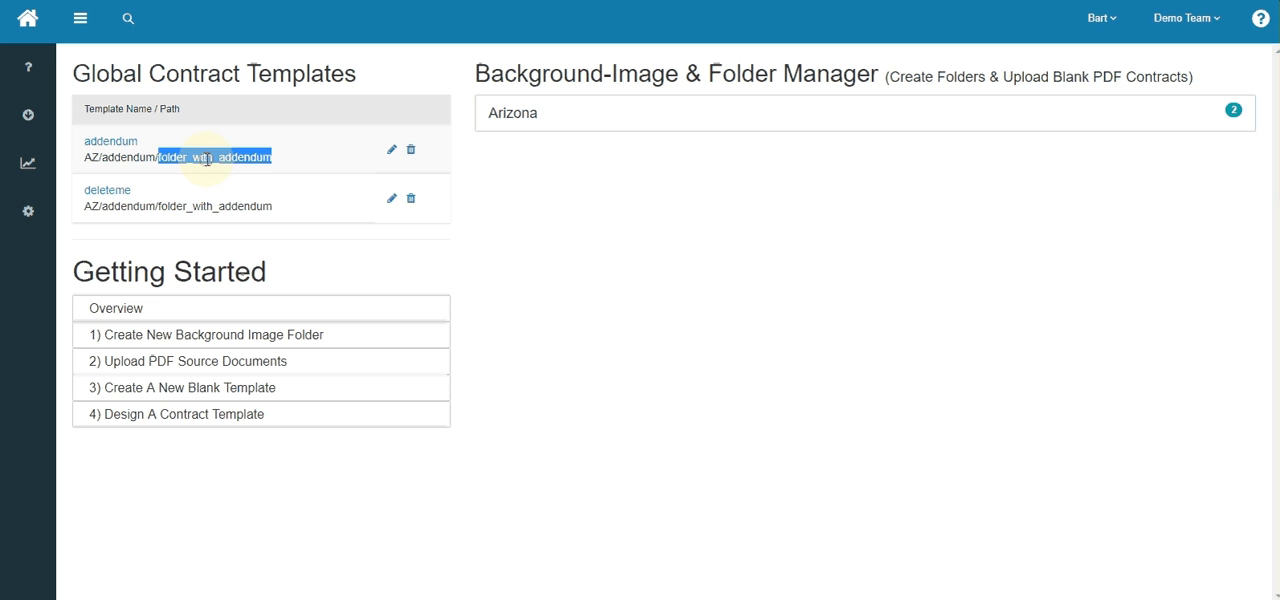
# - Check both global templates on the property's offer page, preview the deleteme template as a PDF, and close the preview
pyautogui.click(116, 193)
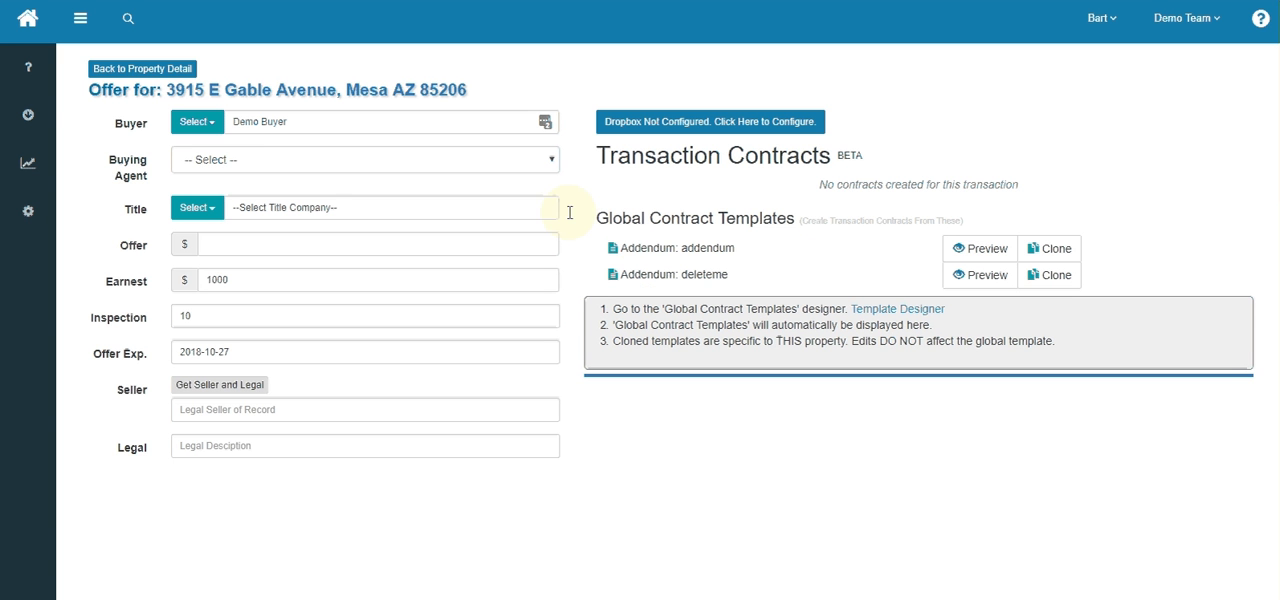
pyautogui.doubleClick(705, 248)
pyautogui.doubleClick(706, 274)
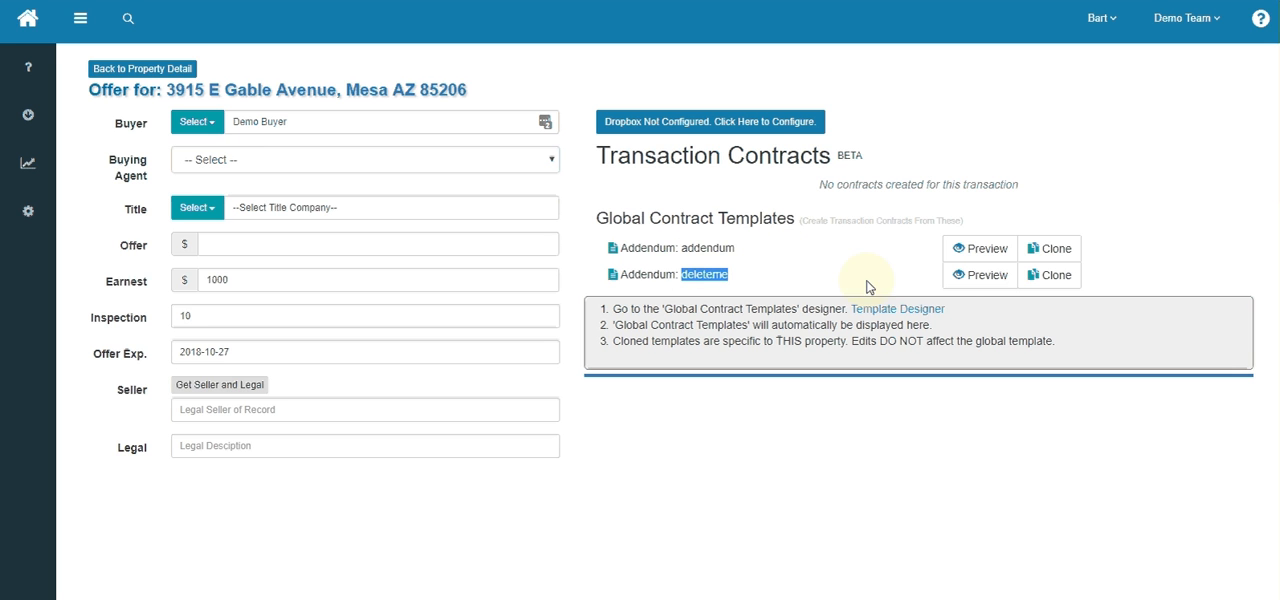
pyautogui.click(985, 278)
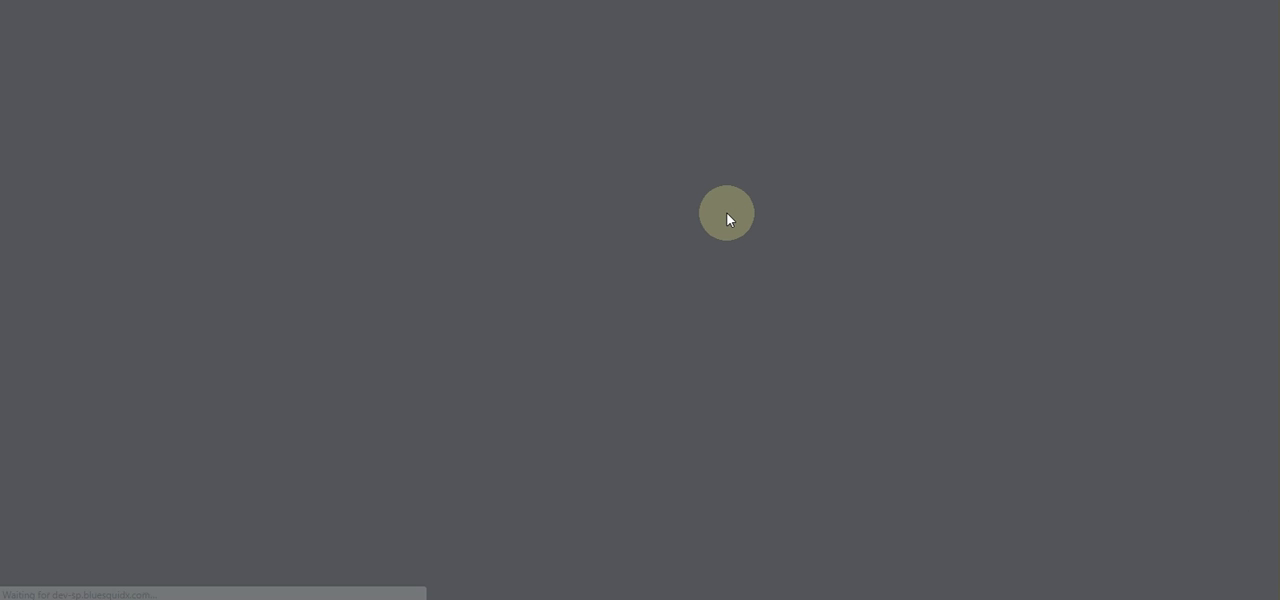
pyautogui.scroll(-1, 727, 217)
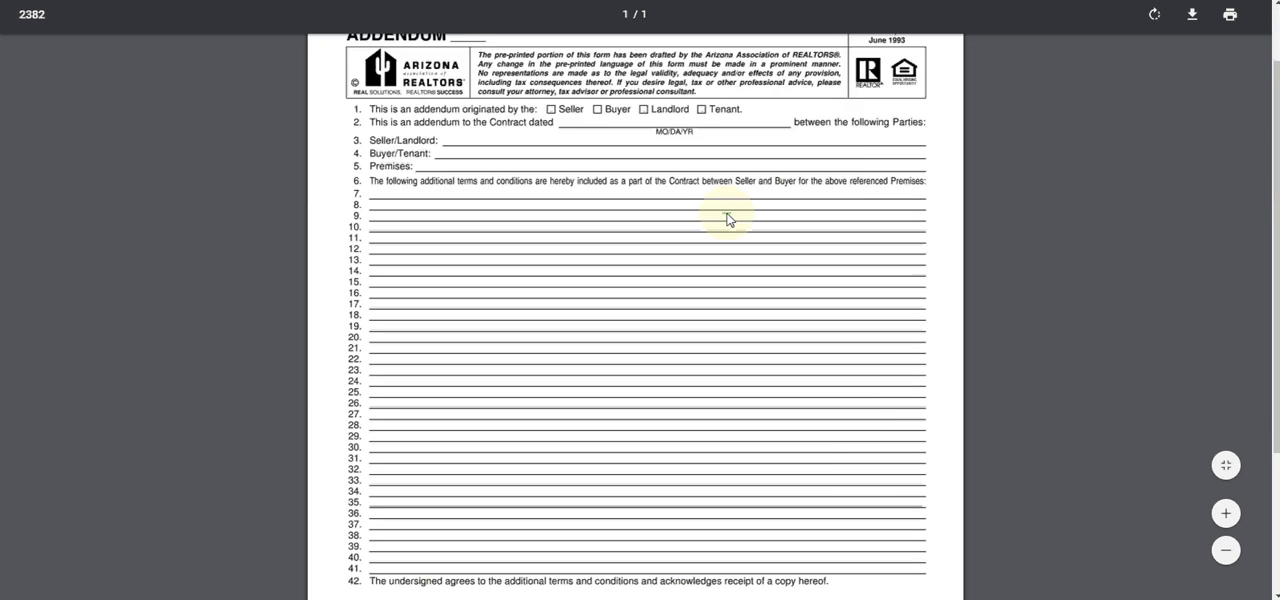
pyautogui.scroll(-3, 727, 217)
pyautogui.scroll(4, 727, 217)
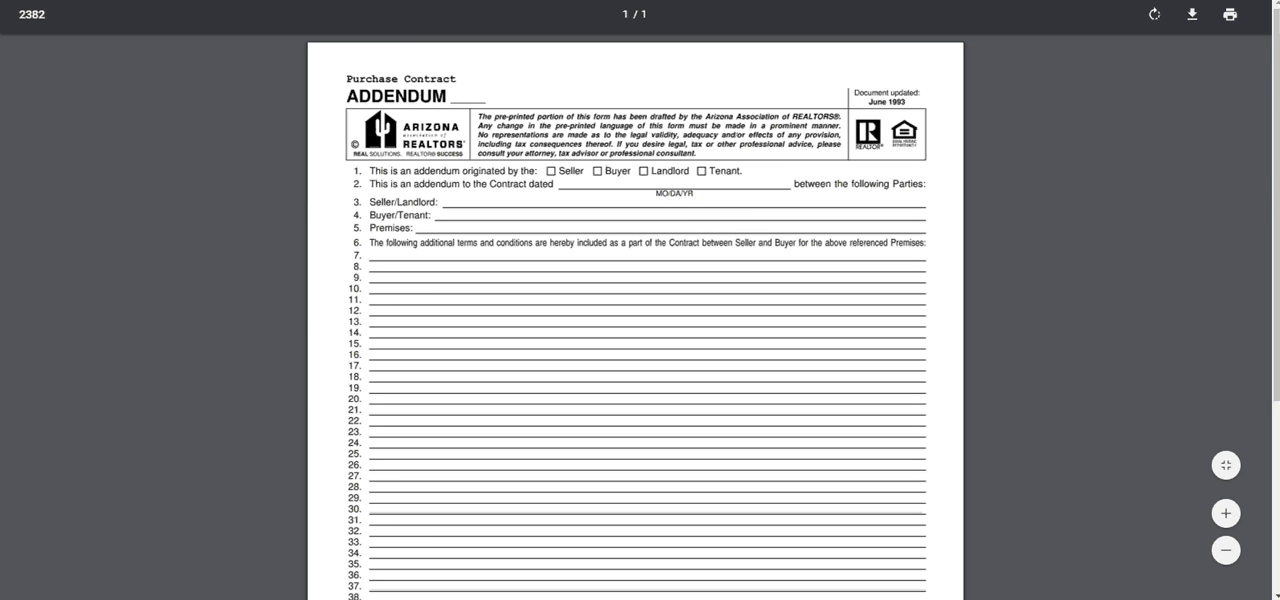
pyautogui.hotkey('ctrl', 'w')
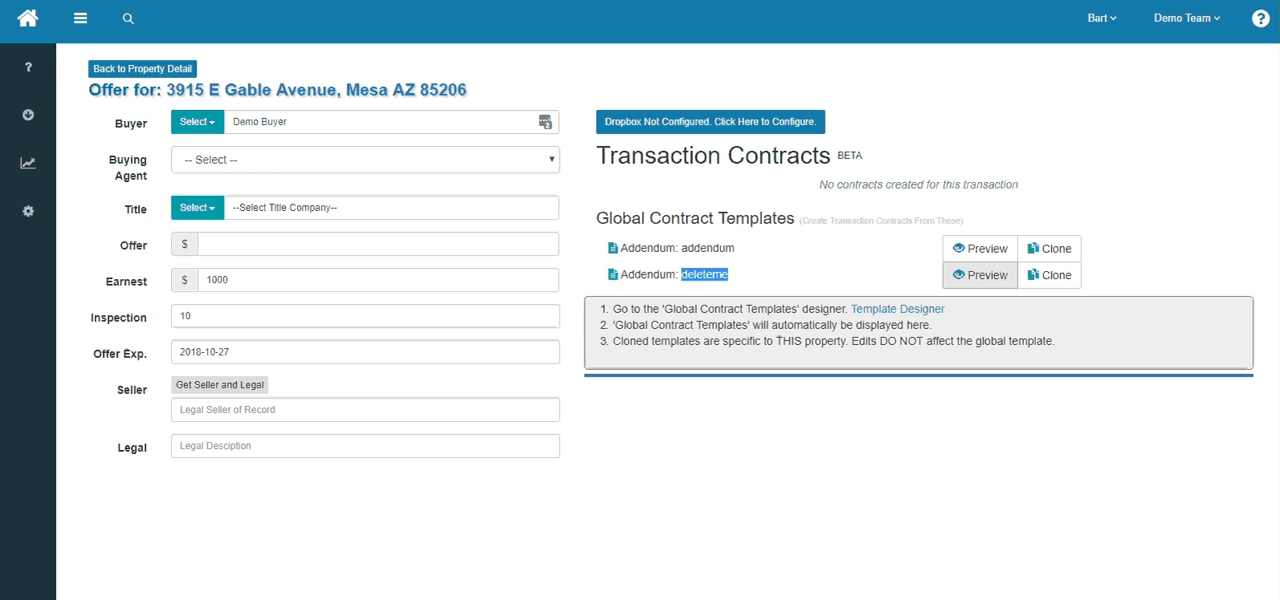
# - Return to the contracts home page and delete the deleteme template from the global contract templates
pyautogui.hotkey('ctrl', 'Tab')
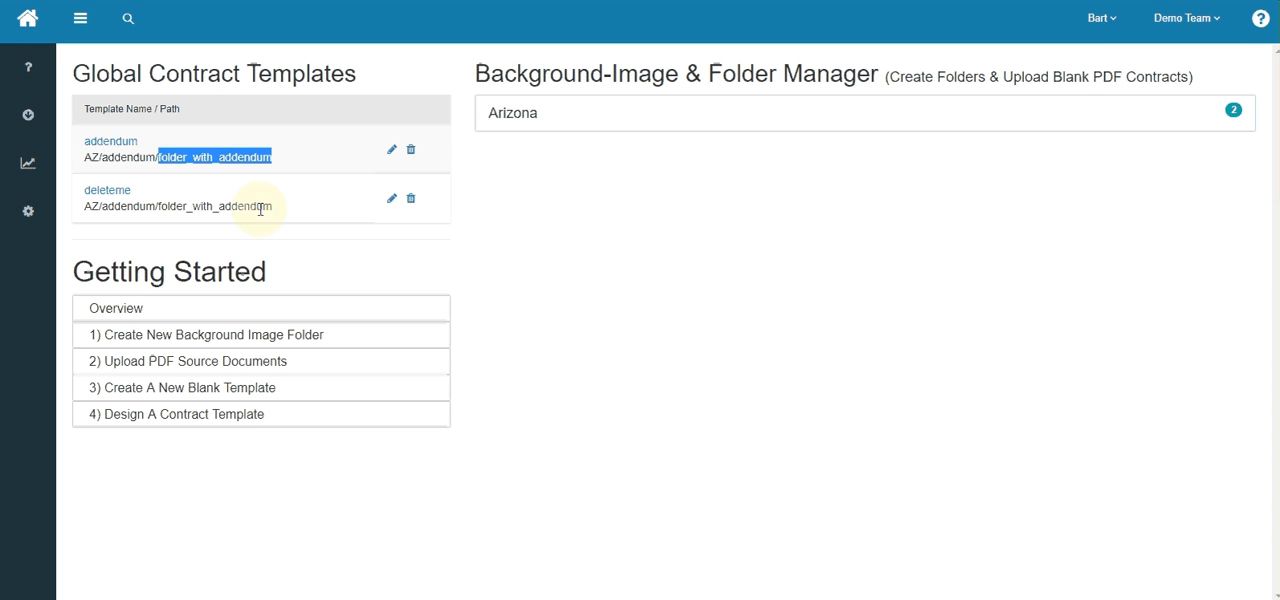
pyautogui.click(412, 202)
pyautogui.click(720, 50)
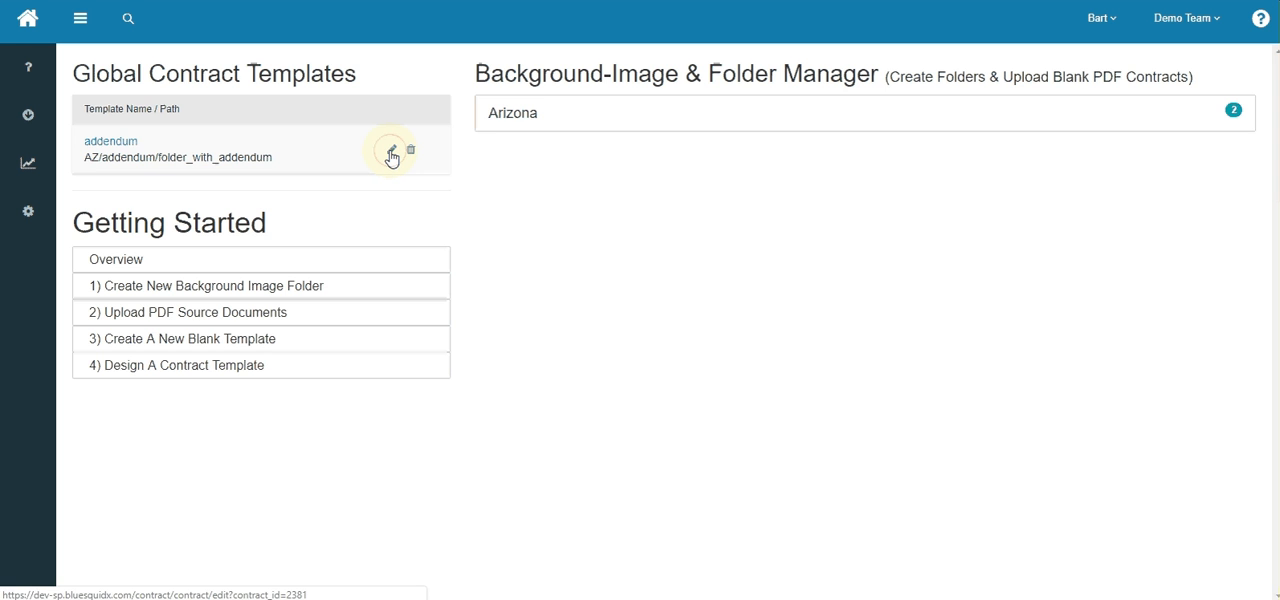
# - Open the addendum global contract template in the Template Editor
pyautogui.click(391, 153)
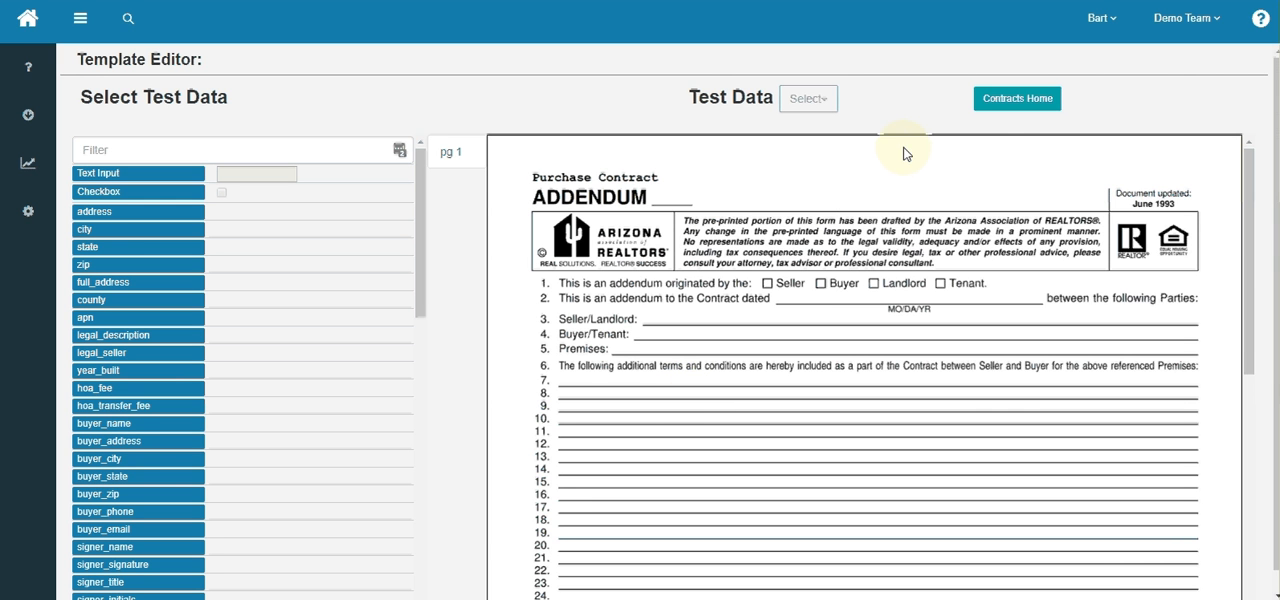
pyautogui.click(1016, 104)
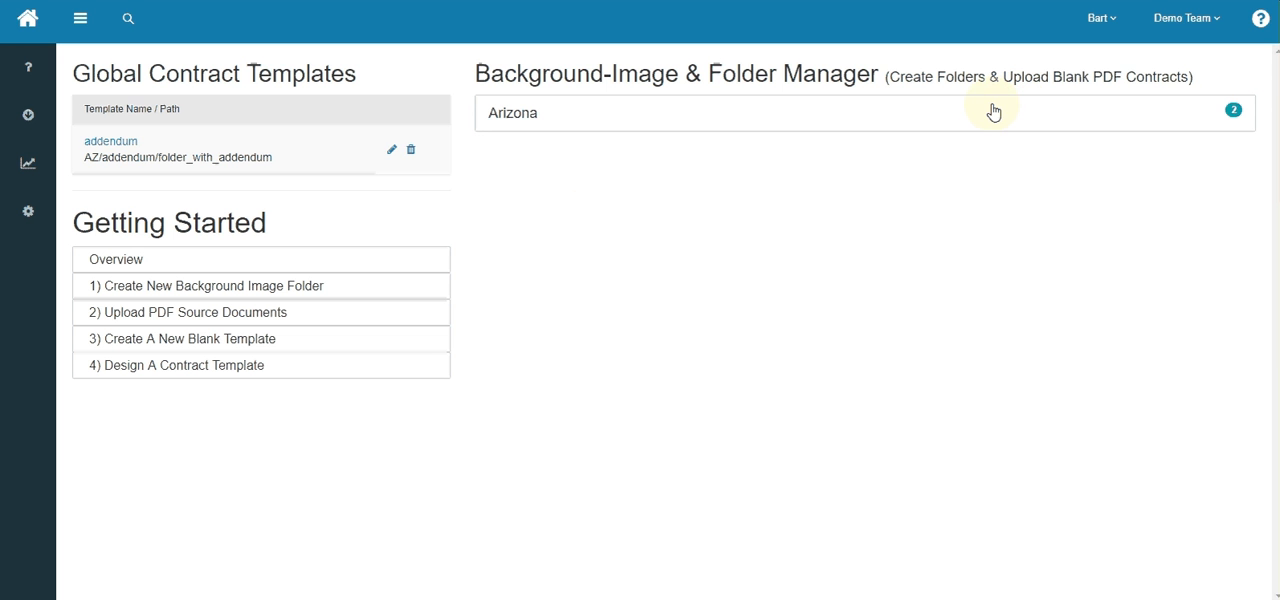
pyautogui.click(117, 146)
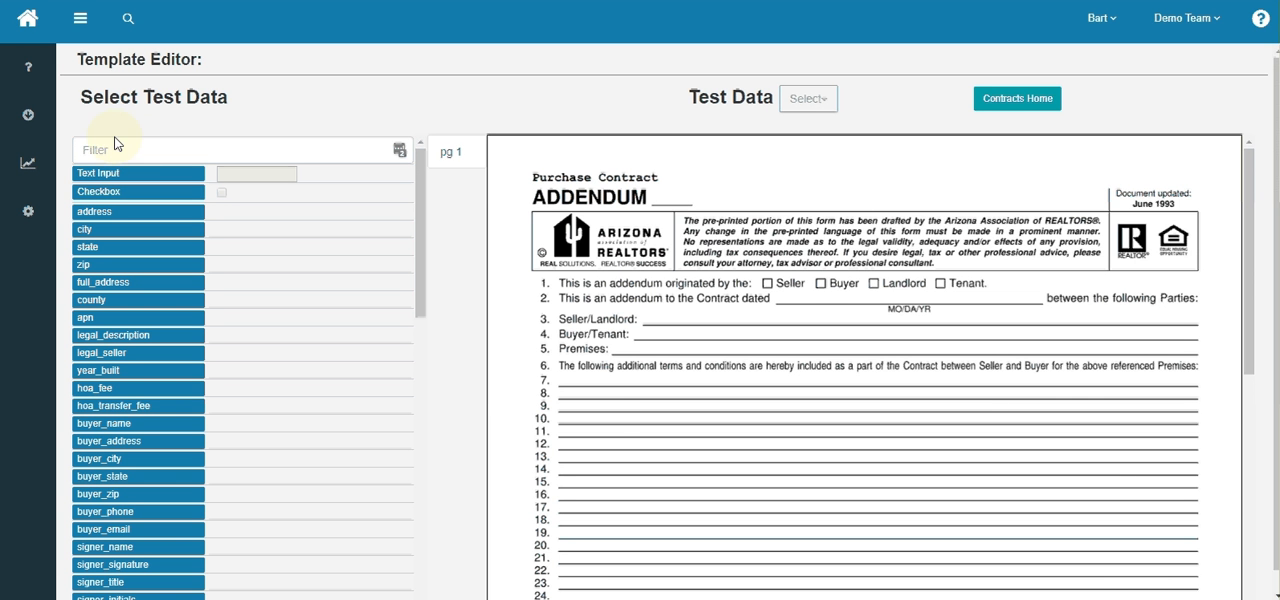
# - Filter the insertable template elements by "da" and clear the filter
pyautogui.click(116, 147)
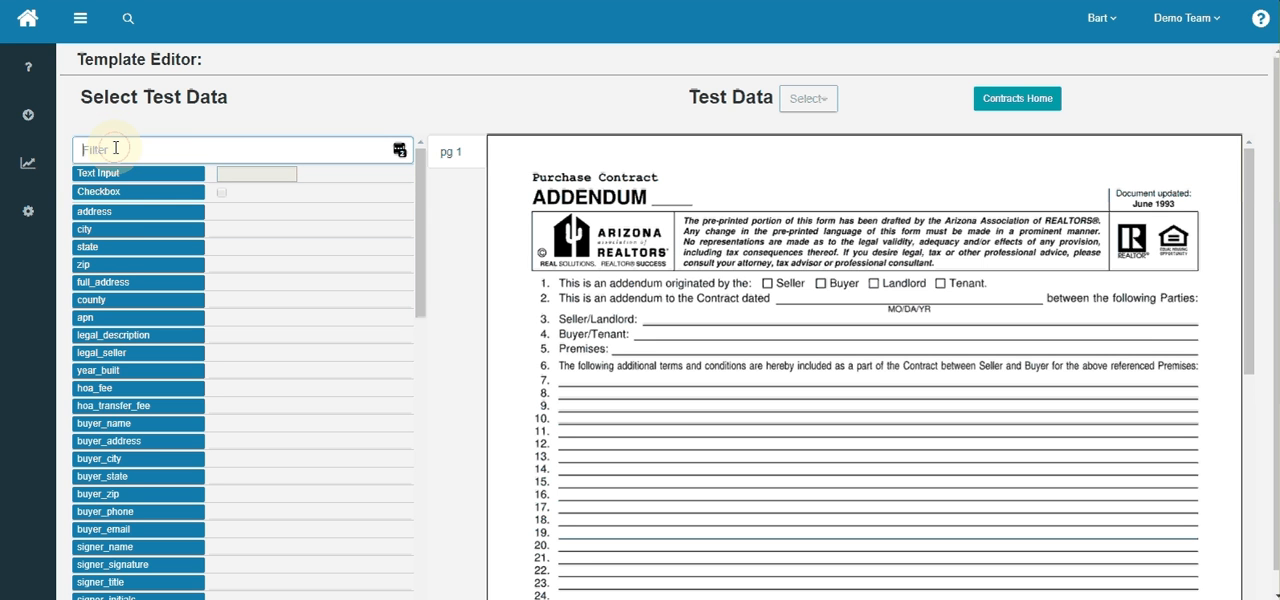
pyautogui.write('da')
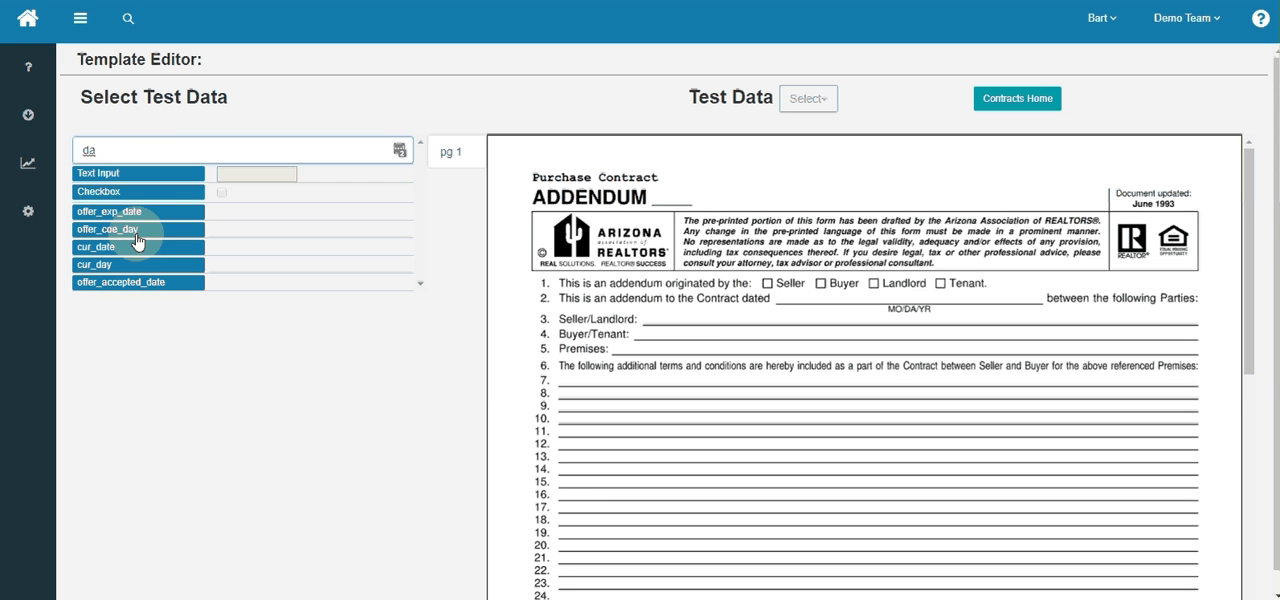
pyautogui.click(155, 150)
pyautogui.press('BackSpace')
pyautogui.press('BackSpace')
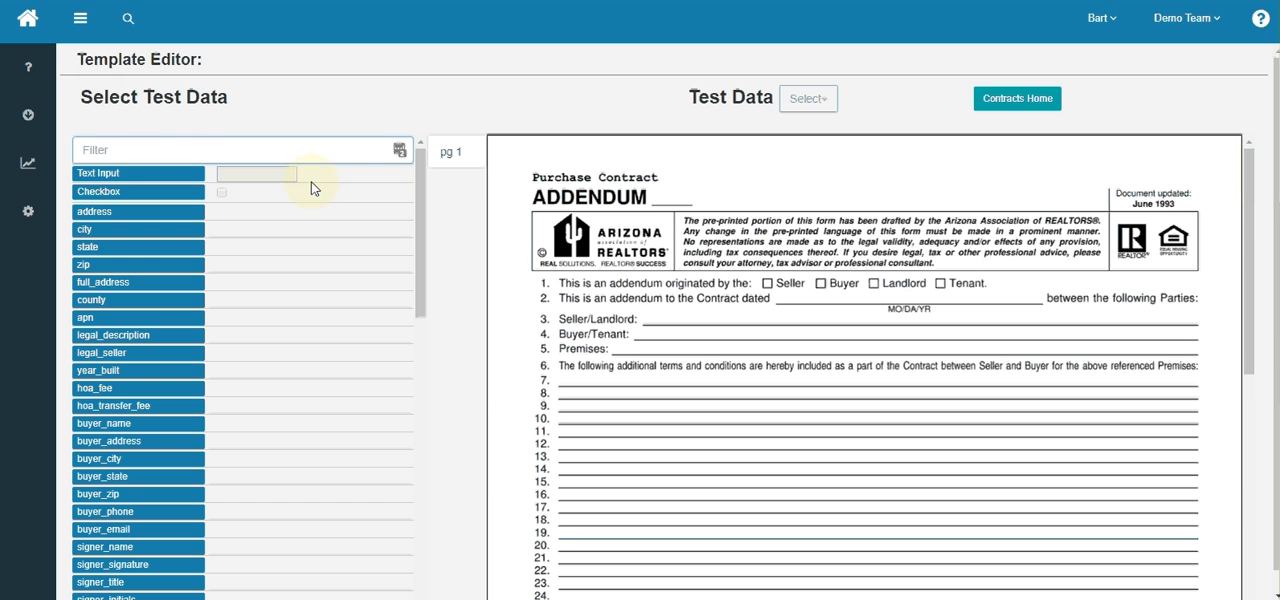
pyautogui.click(455, 156)
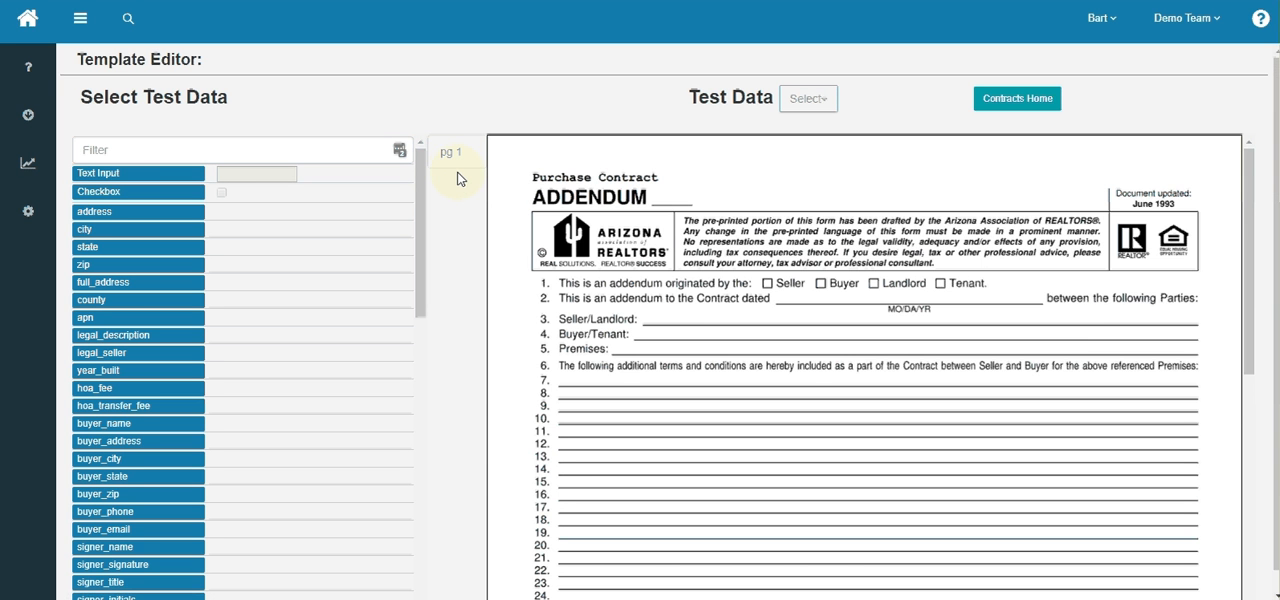
pyautogui.click(455, 184)
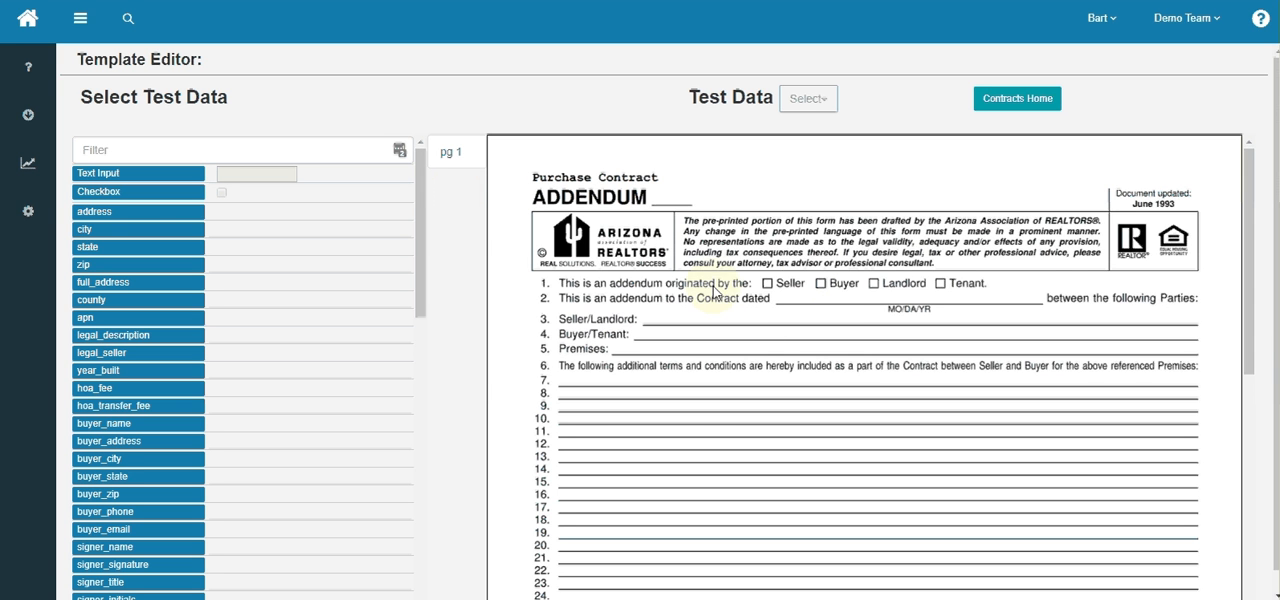
# - Load the first listed property, in Phoenix, as test data for the addendum template
pyautogui.click(813, 100)
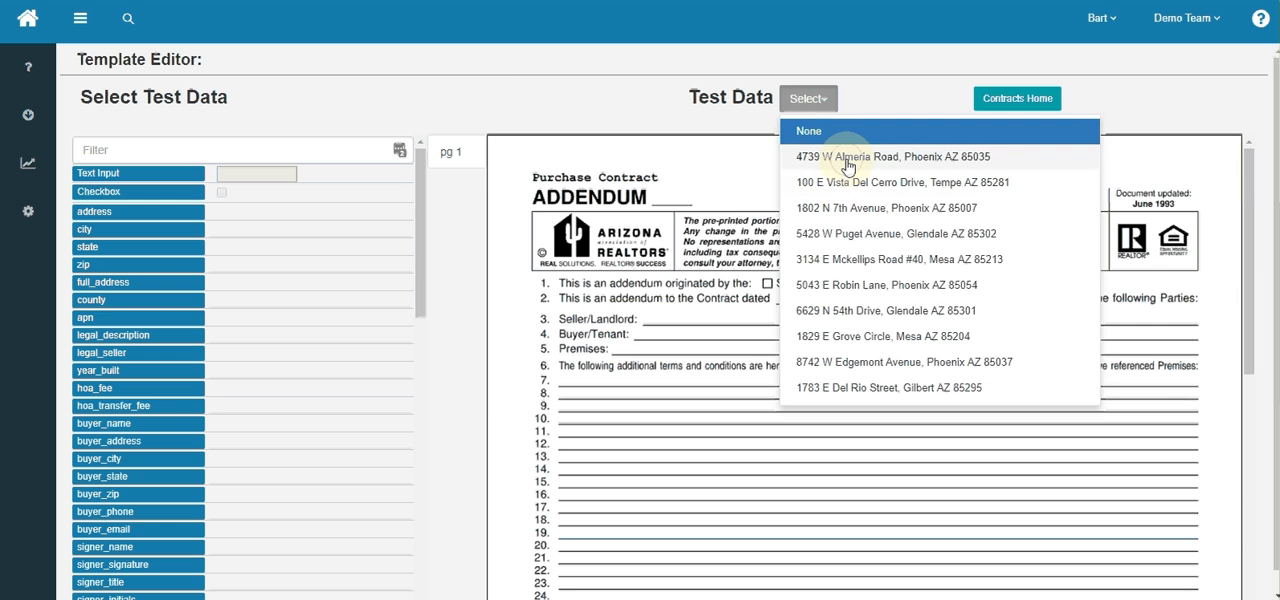
pyautogui.click(848, 160)
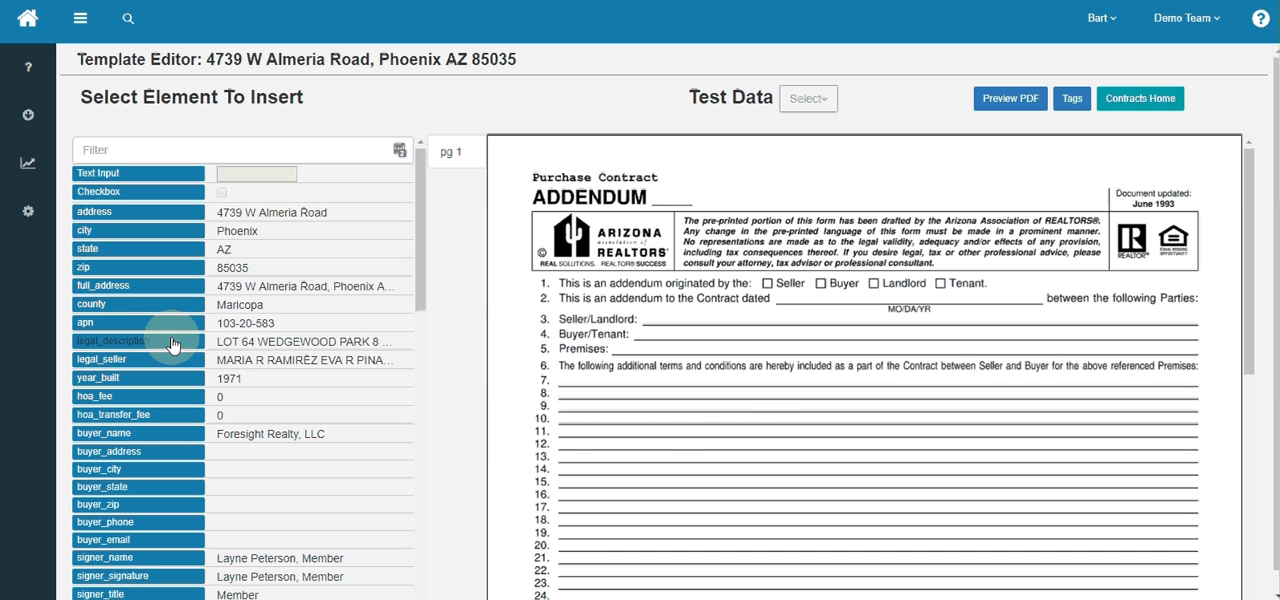
# - Try placing the legal_description element on line 10 of the addendum and moving it to line 7, and remove it
pyautogui.moveTo(171, 345); pyautogui.dragTo(720, 424)
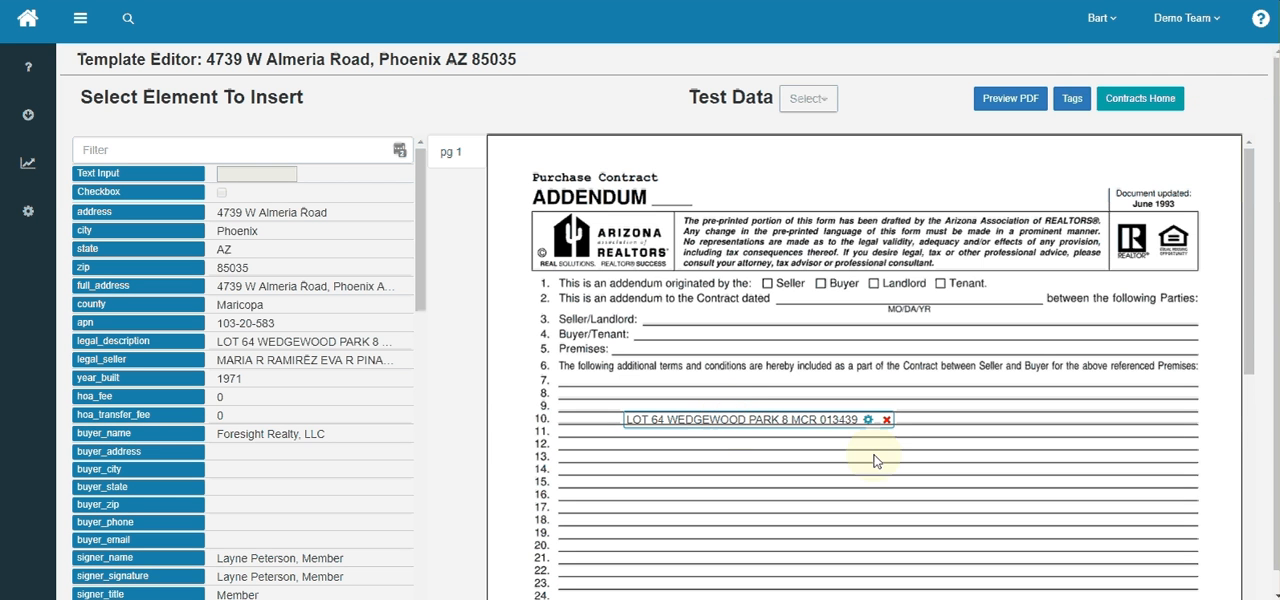
pyautogui.rightClick(765, 398)
pyautogui.click(724, 421)
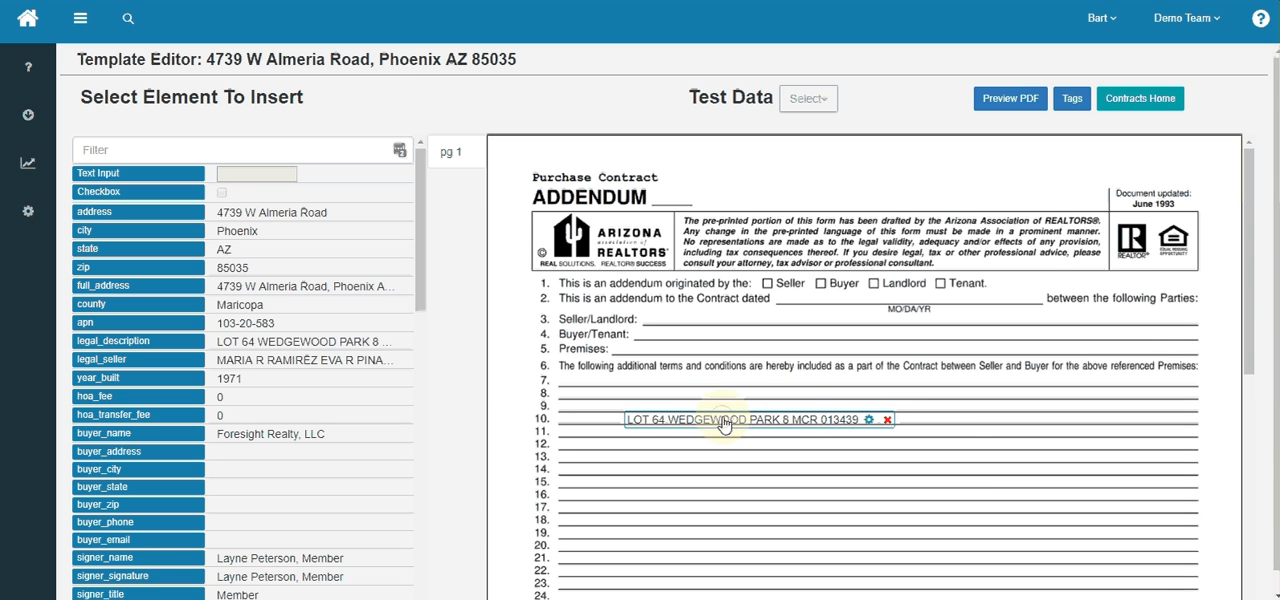
pyautogui.moveTo(724, 421); pyautogui.dragTo(671, 392)
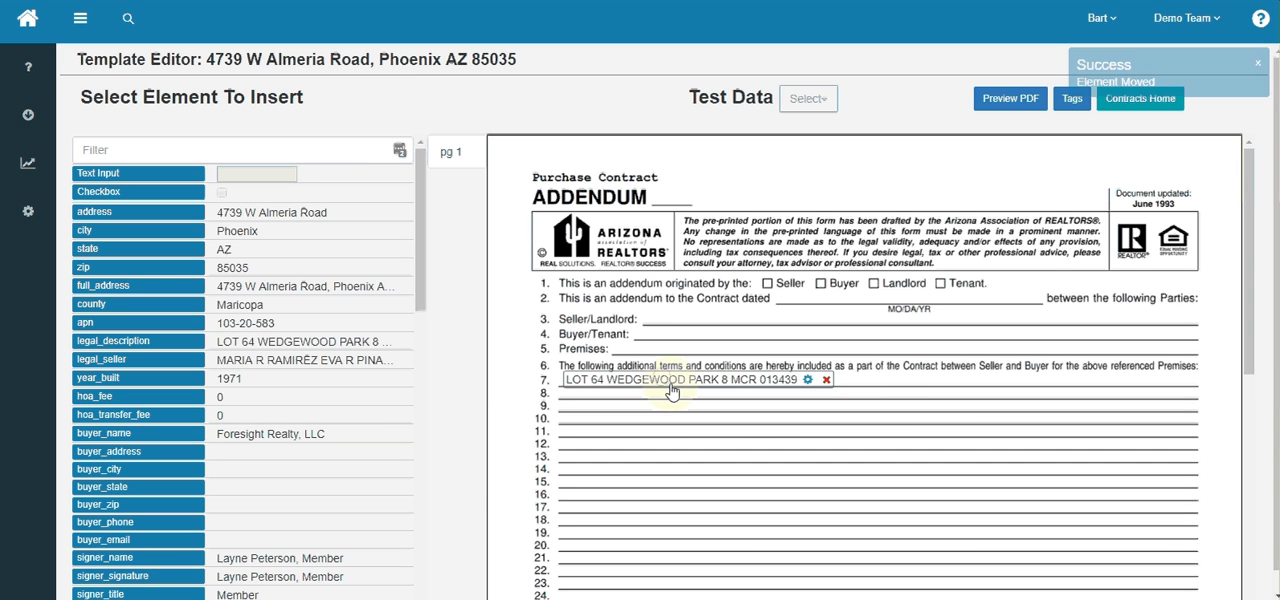
pyautogui.click(826, 380)
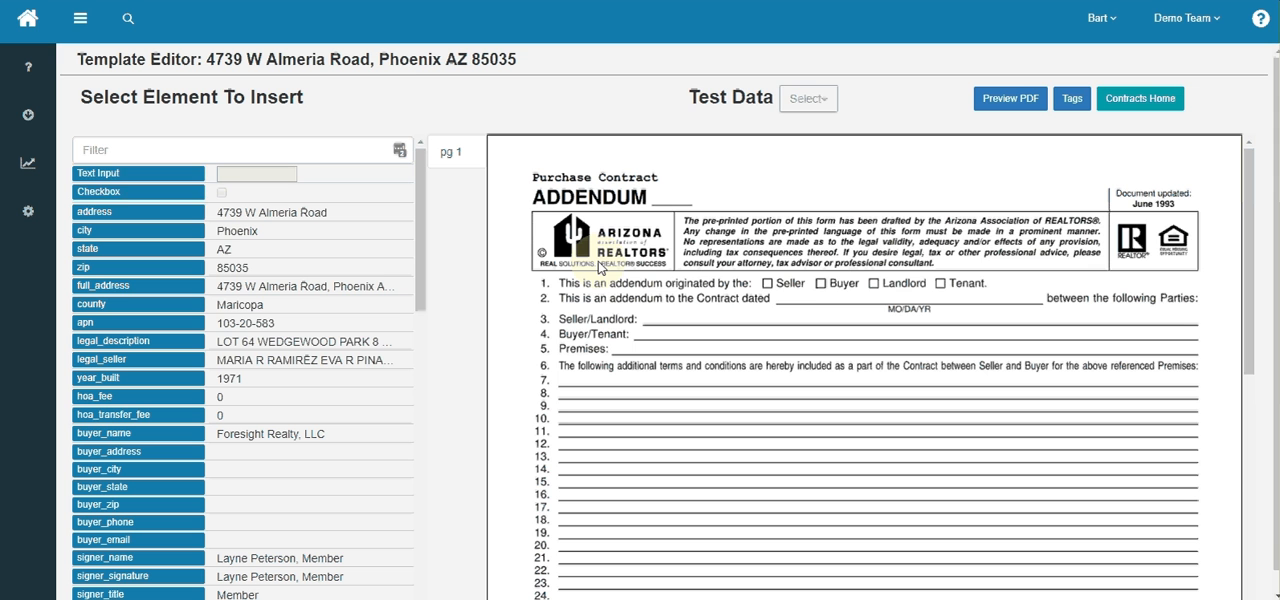
# - Insert a text input containing 1 beside the ADDENDUM heading and a ticked checkbox over the Buyer box on line 1
pyautogui.moveTo(157, 177); pyautogui.dragTo(741, 200)
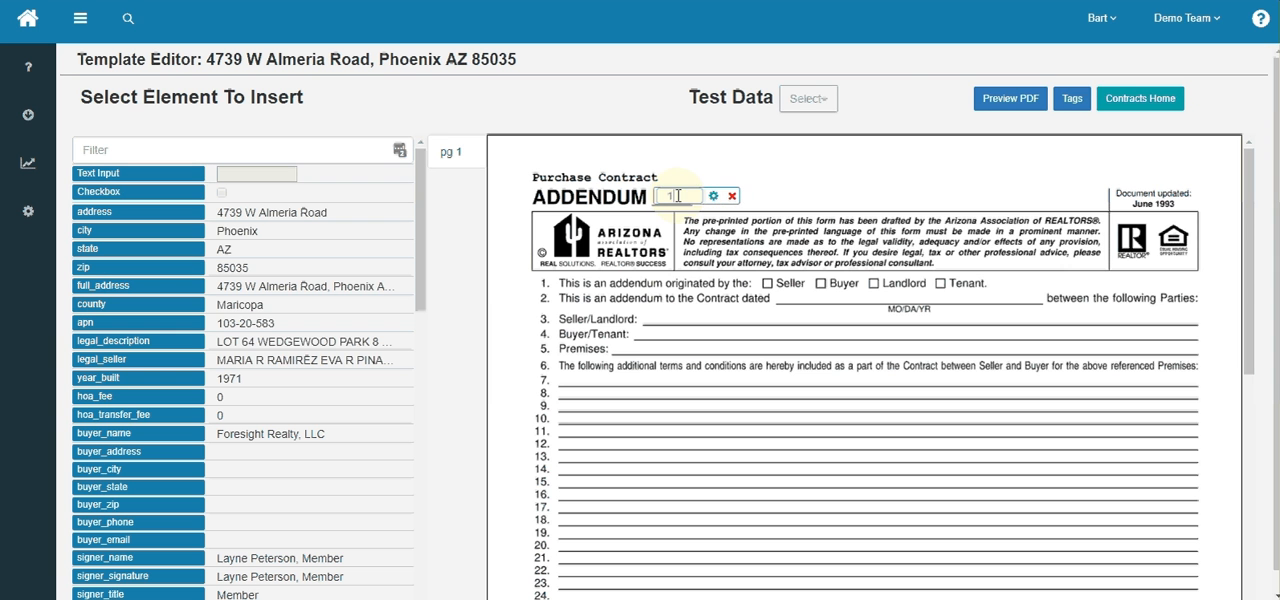
pyautogui.click(755, 290)
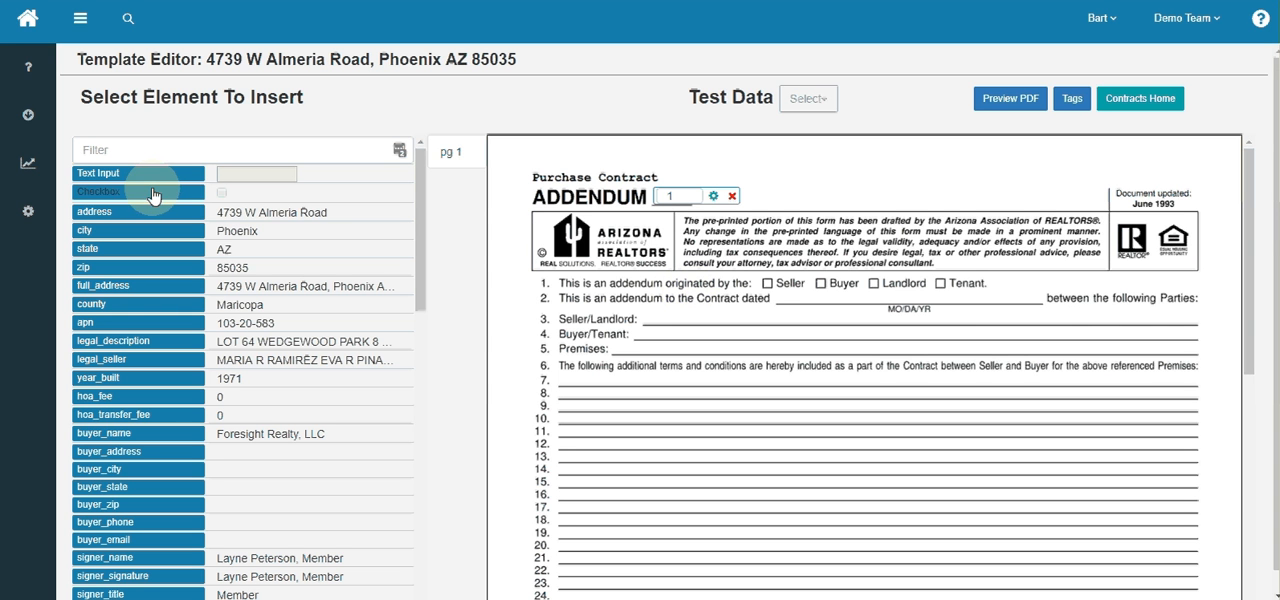
pyautogui.moveTo(153, 195); pyautogui.dragTo(894, 286)
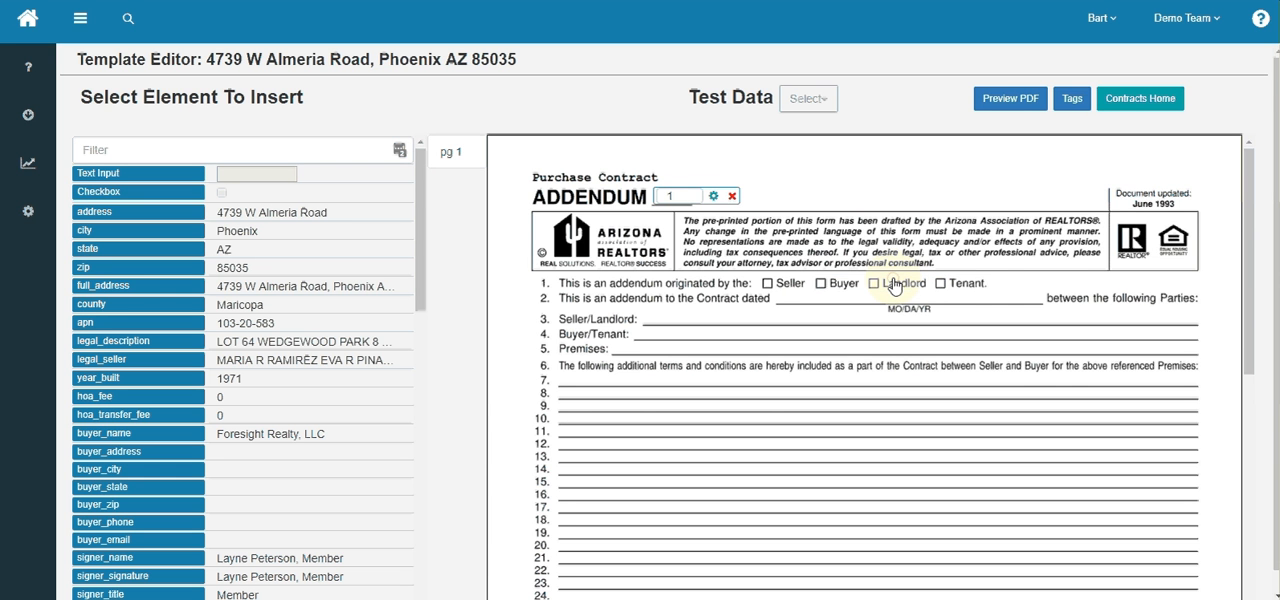
pyautogui.click(821, 286)
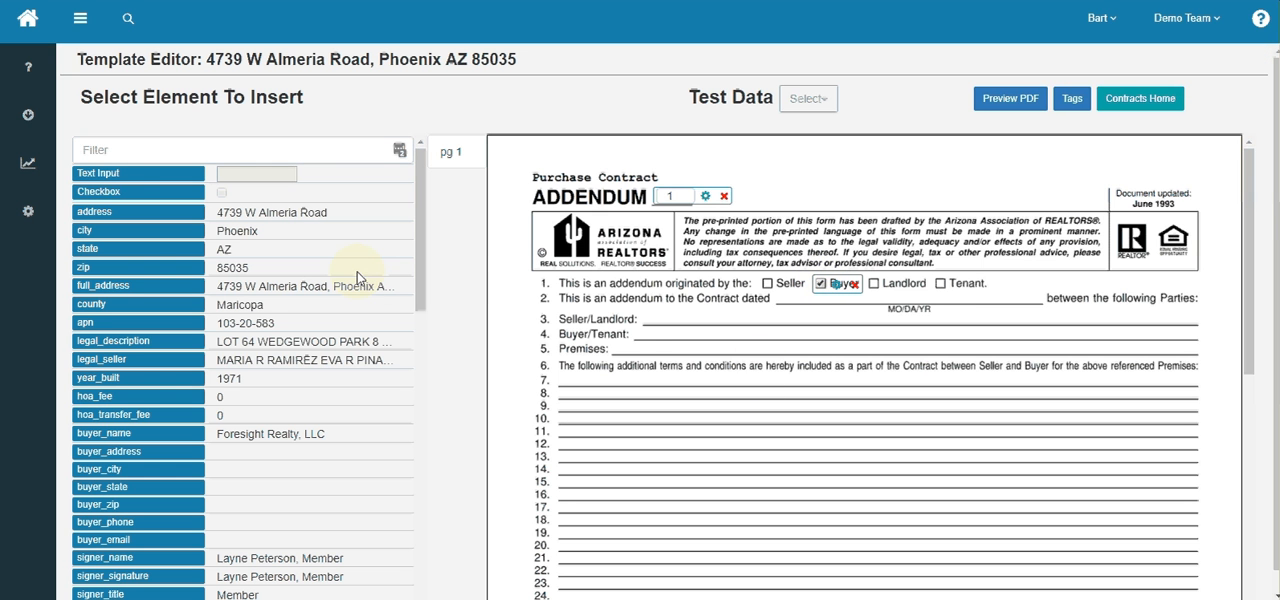
# - Filter the elements by "dat" and insert cur_date into the contract date blank on line 2
pyautogui.click(143, 155)
pyautogui.write('d')
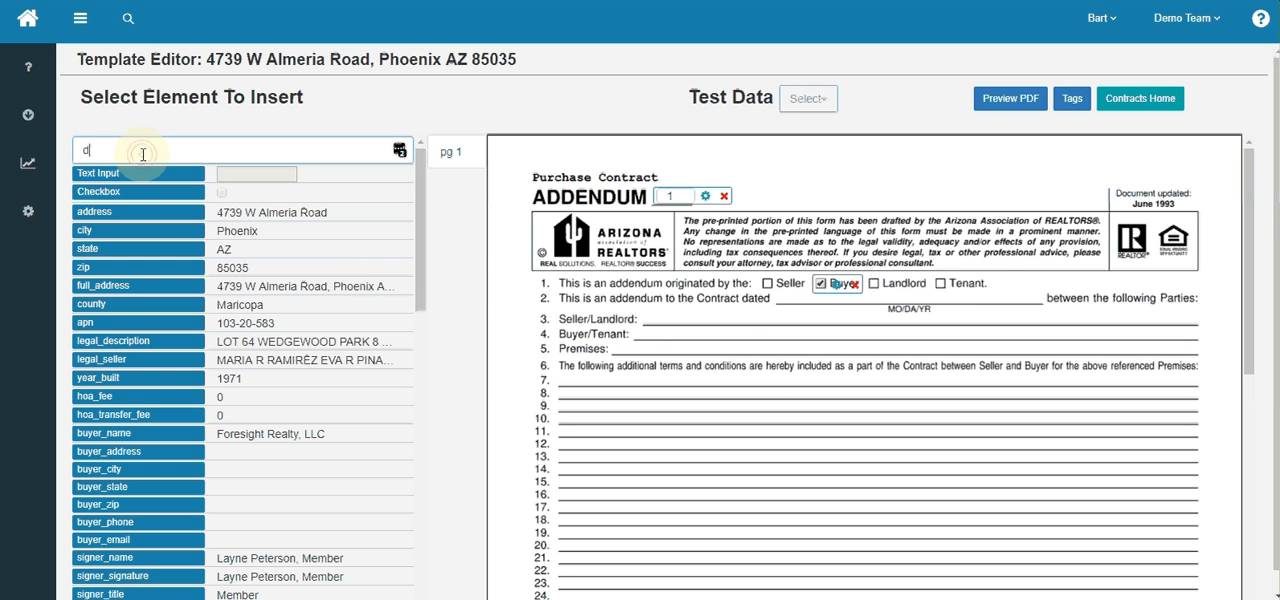
pyautogui.write('at')
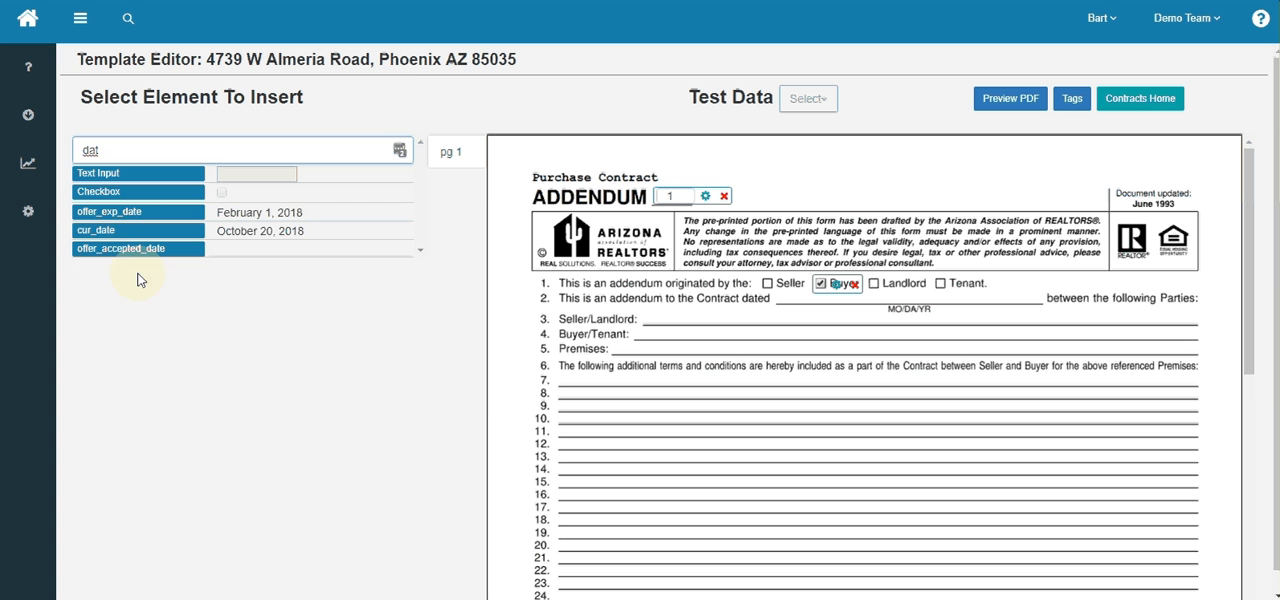
pyautogui.click(112, 237)
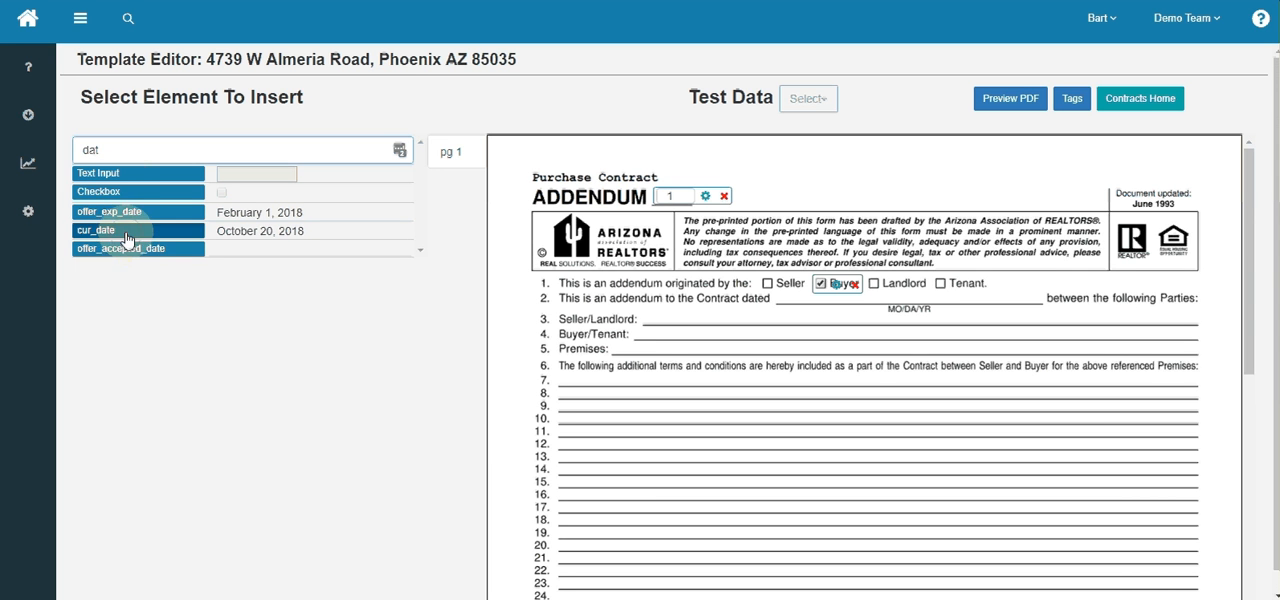
pyautogui.moveTo(120, 232); pyautogui.dragTo(858, 307)
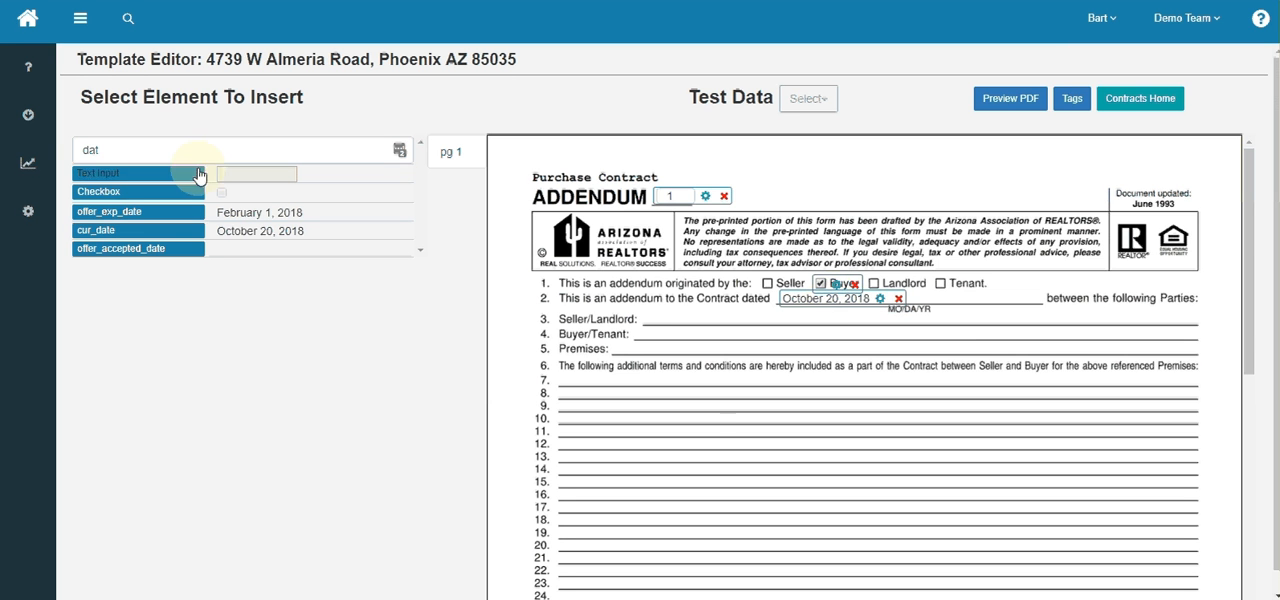
# - Filter the elements by "sel" and insert legal_seller into the Seller/Landlord blank on line 3
pyautogui.click(159, 151)
pyautogui.moveTo(159, 151); pyautogui.dragTo(3, 139)
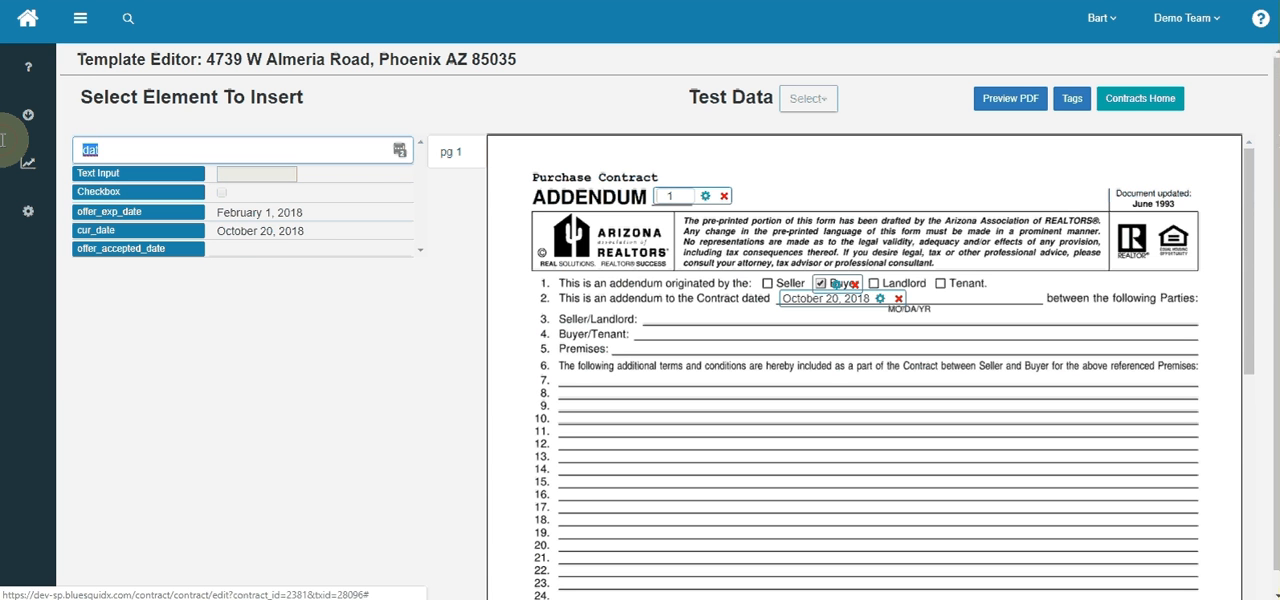
pyautogui.write('sel')
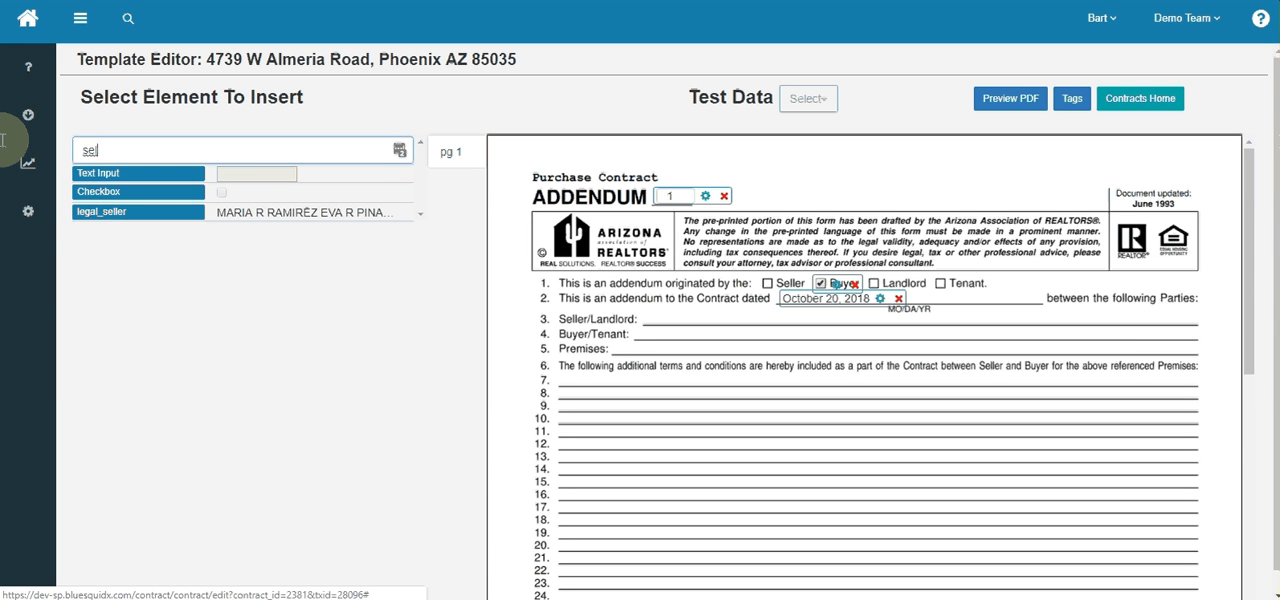
pyautogui.moveTo(110, 210); pyautogui.dragTo(683, 320)
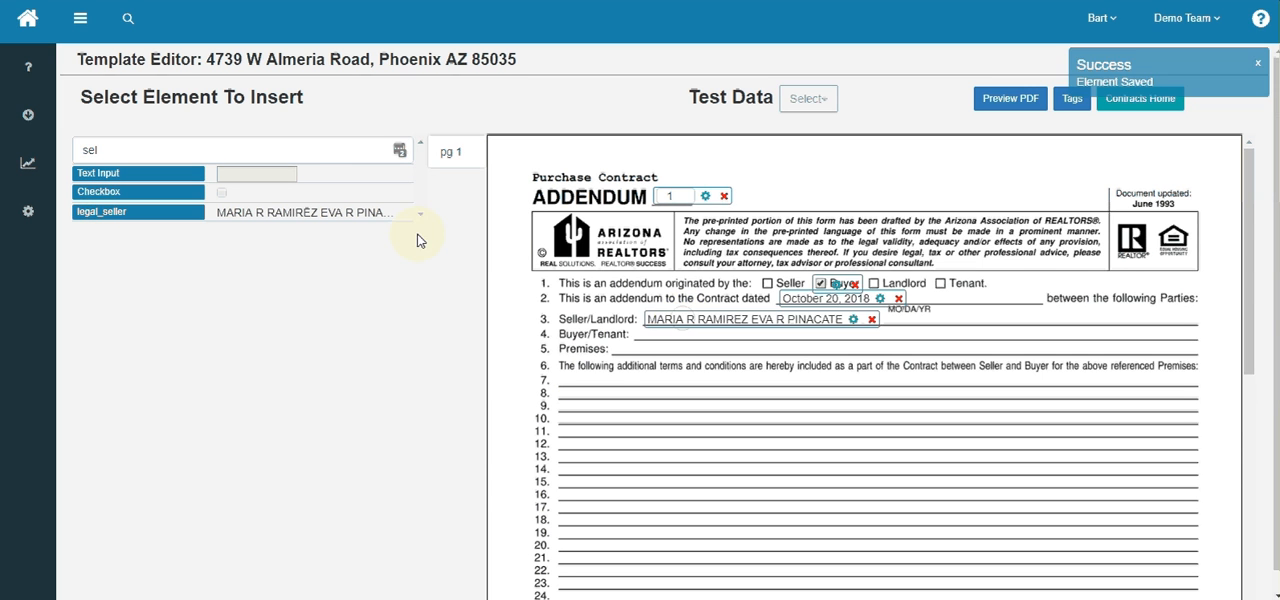
# - Filter the elements by "buy" and insert buyer_name into the Buyer/Tenant blank on line 4
pyautogui.click(259, 148)
pyautogui.press('BackSpace')
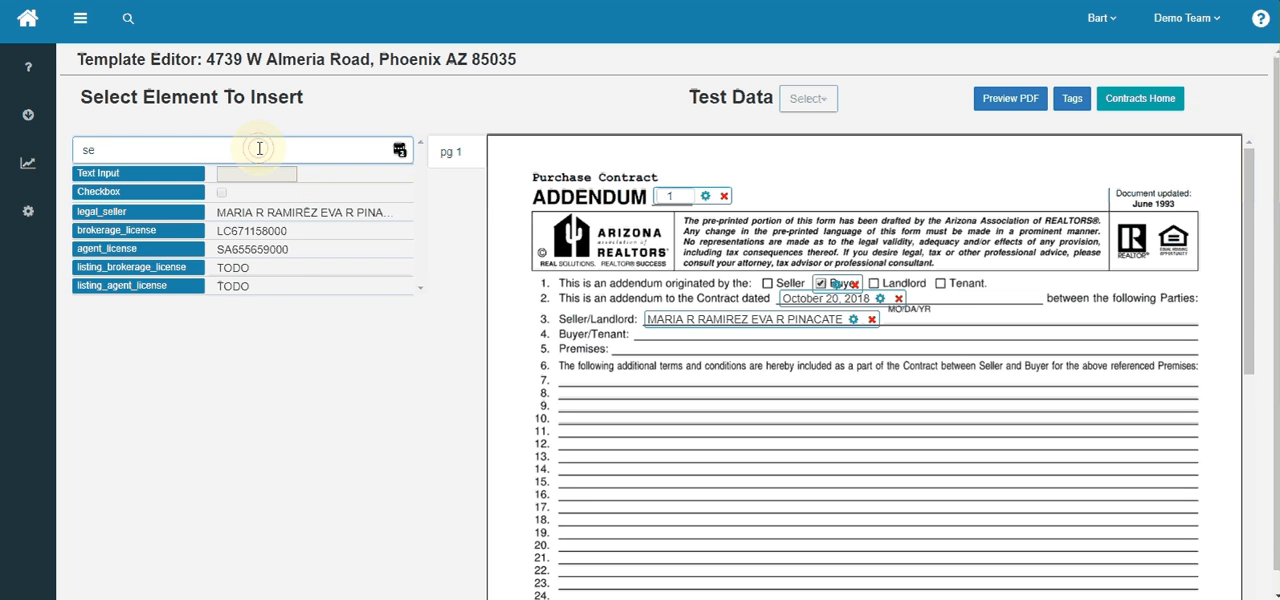
pyautogui.press('BackSpace')
pyautogui.press('BackSpace')
pyautogui.write('buy')
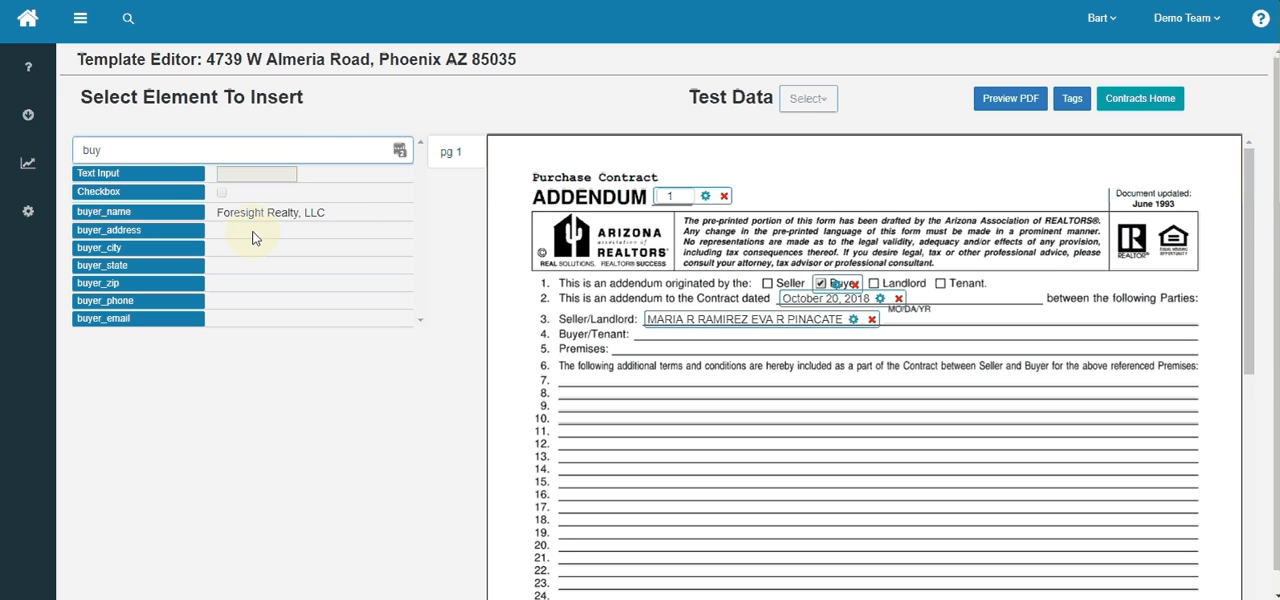
pyautogui.moveTo(155, 229); pyautogui.dragTo(733, 341)
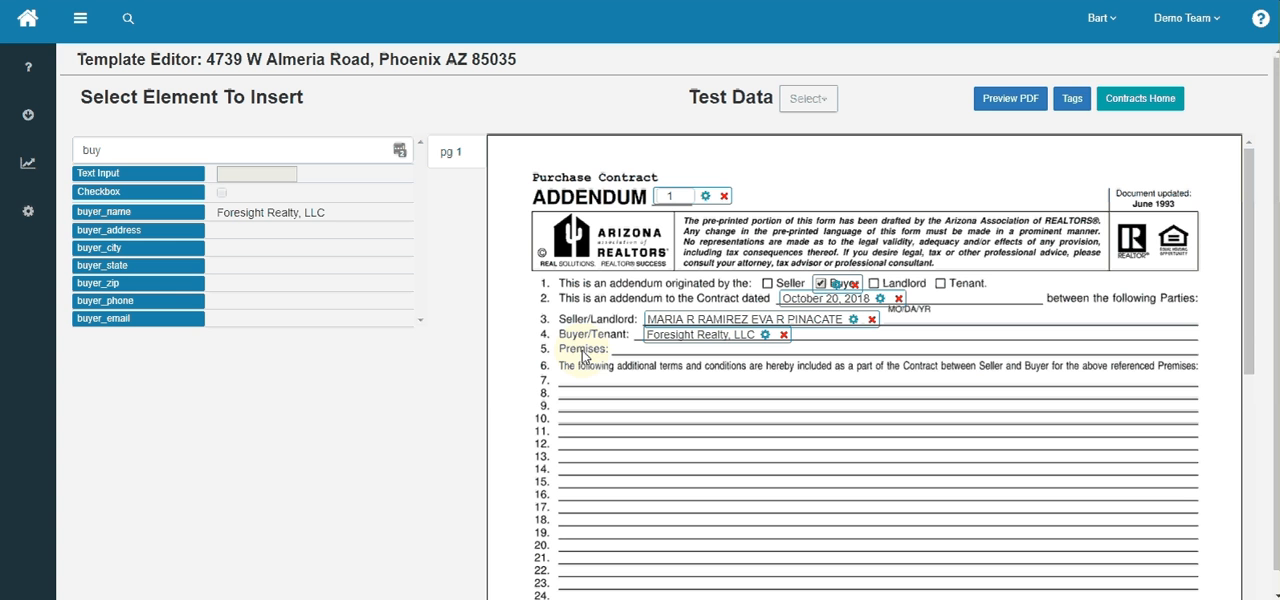
# - Filter the elements by "ad" and insert full_address into the Premises blank on line 5
pyautogui.doubleClick(113, 148)
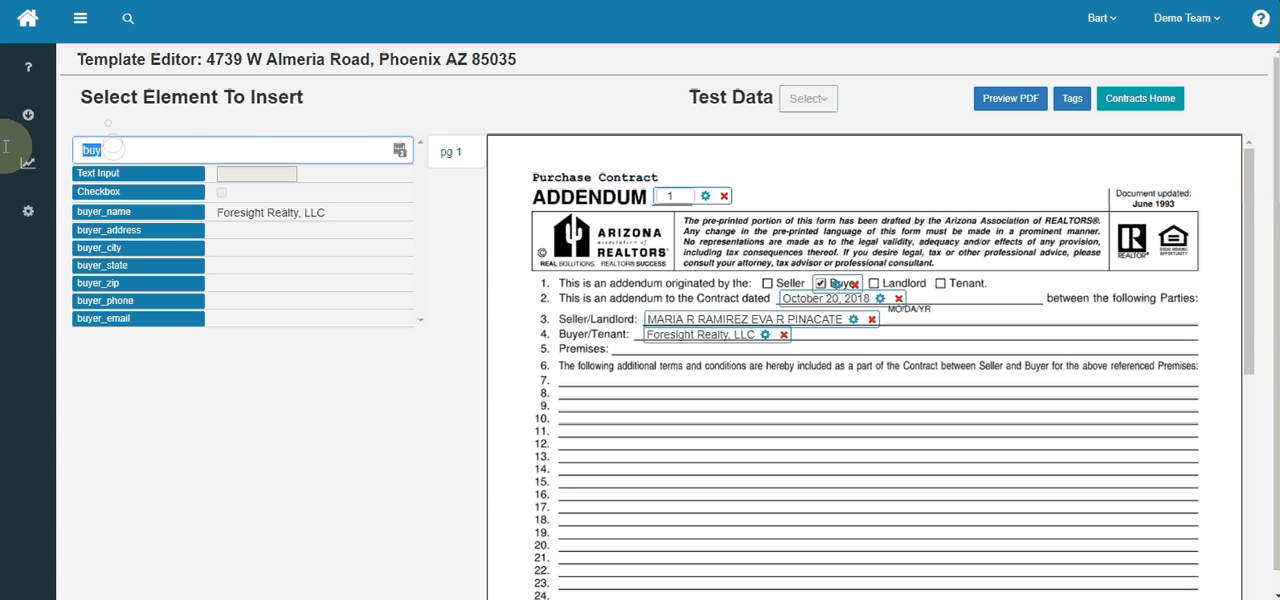
pyautogui.write('ad')
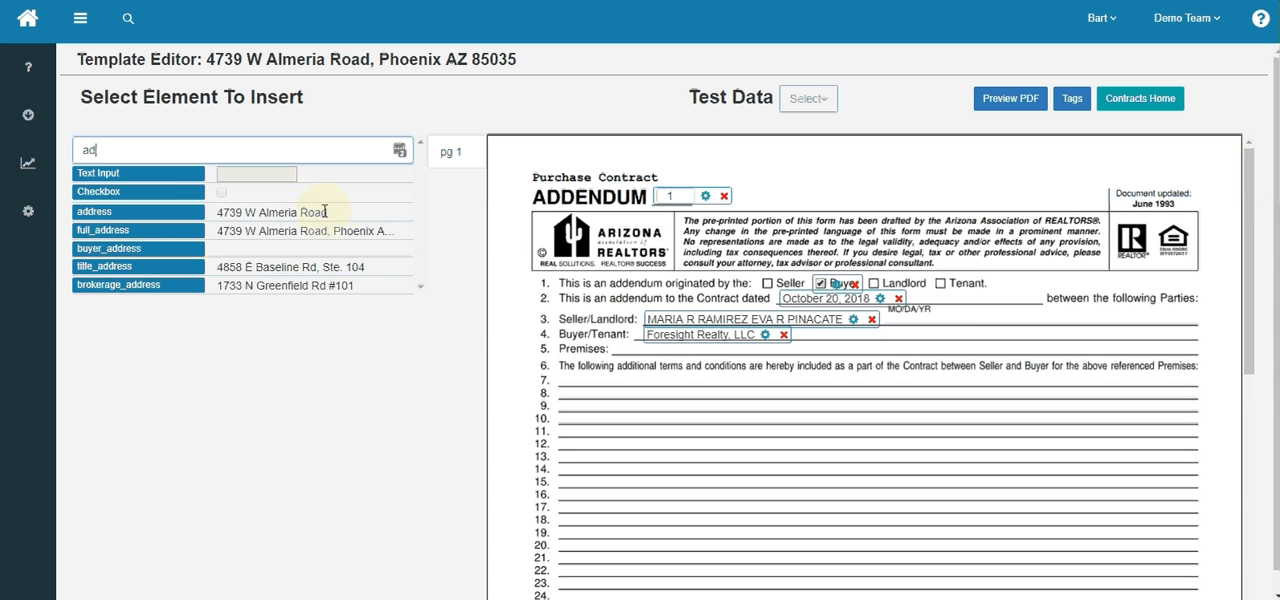
pyautogui.click(179, 236)
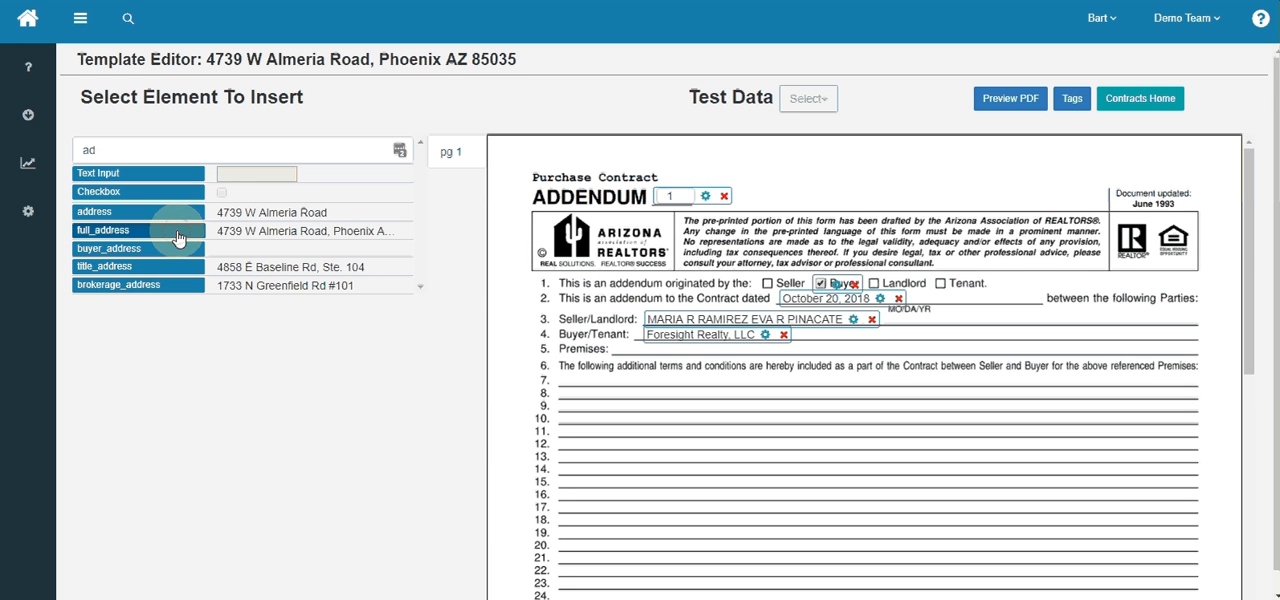
pyautogui.moveTo(176, 238); pyautogui.dragTo(722, 355)
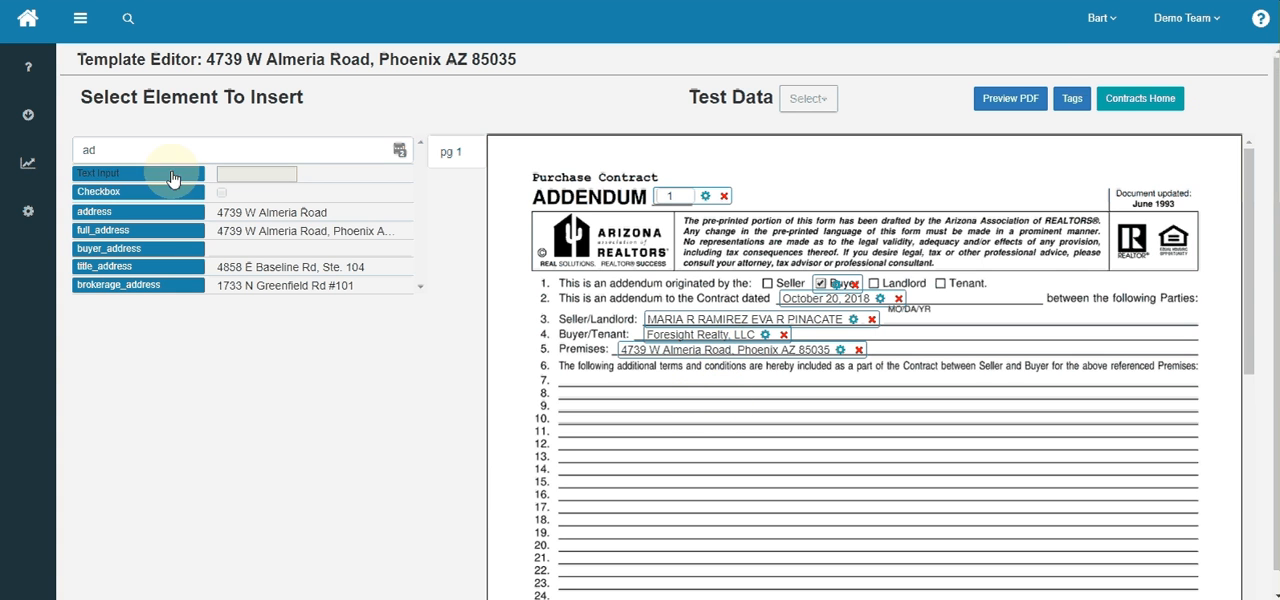
# - Insert three empty text inputs at the start of addendum lines 7, 8 and 9
pyautogui.moveTo(176, 172); pyautogui.dragTo(663, 381)
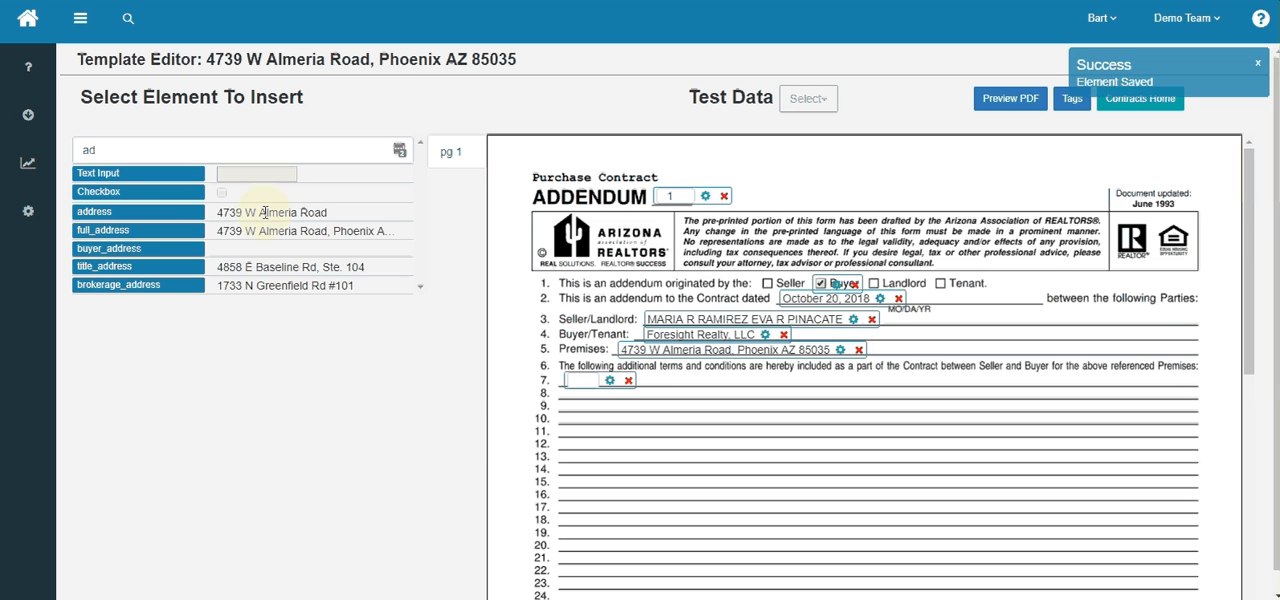
pyautogui.moveTo(173, 178); pyautogui.dragTo(665, 400)
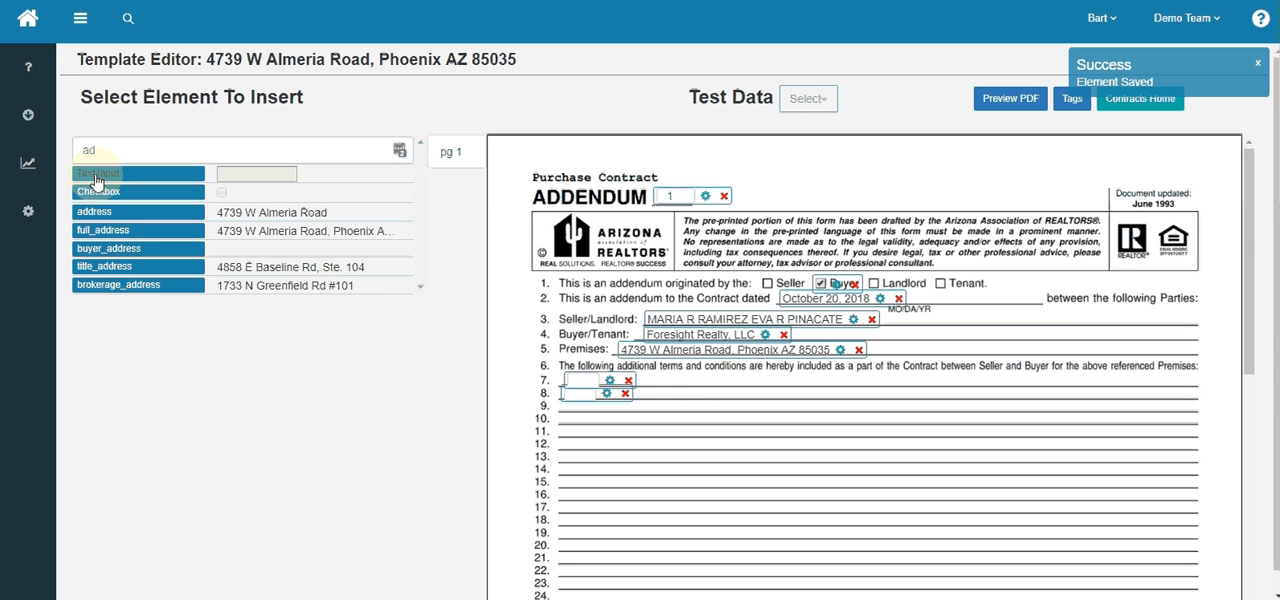
pyautogui.moveTo(140, 173); pyautogui.dragTo(600, 410)
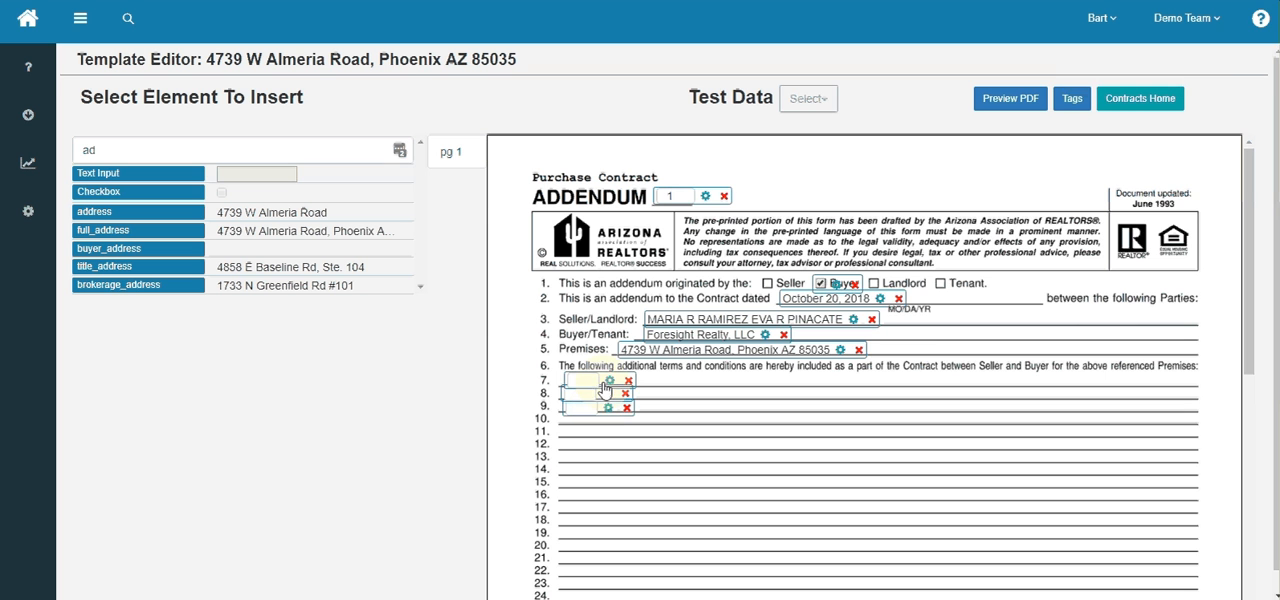
# - Nudge the text input on line 7 and fill it with "this is an addendum"
pyautogui.moveTo(598, 378); pyautogui.dragTo(598, 378)
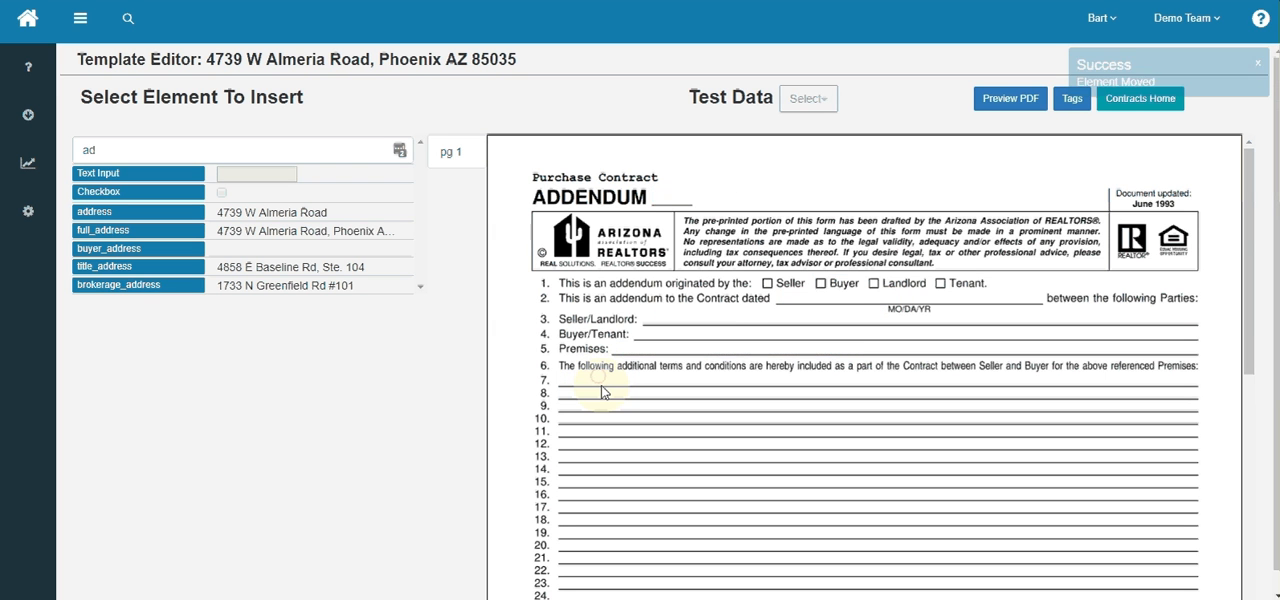
pyautogui.click(582, 380)
pyautogui.write('this is')
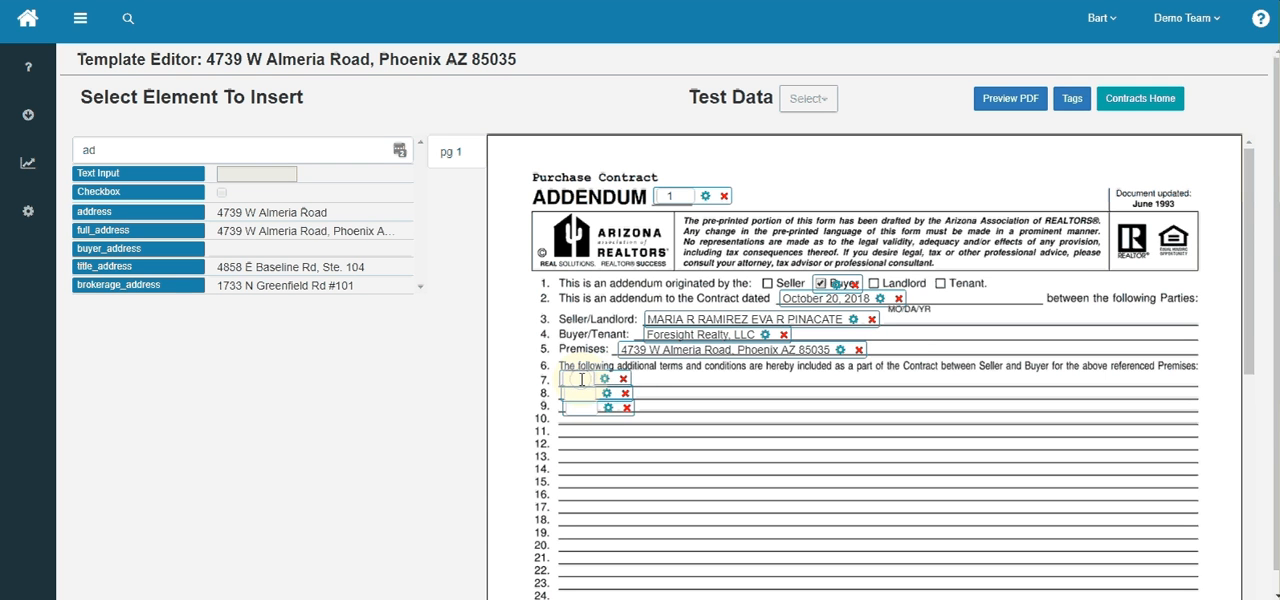
pyautogui.write(' an addendum')
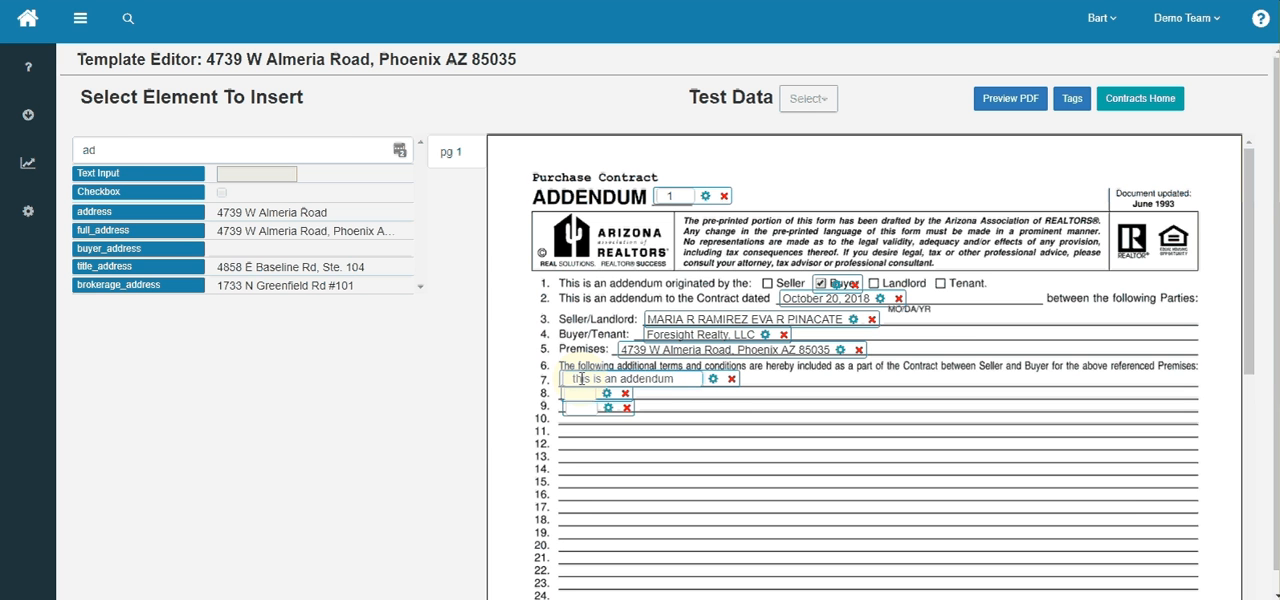
pyautogui.click(680, 400)
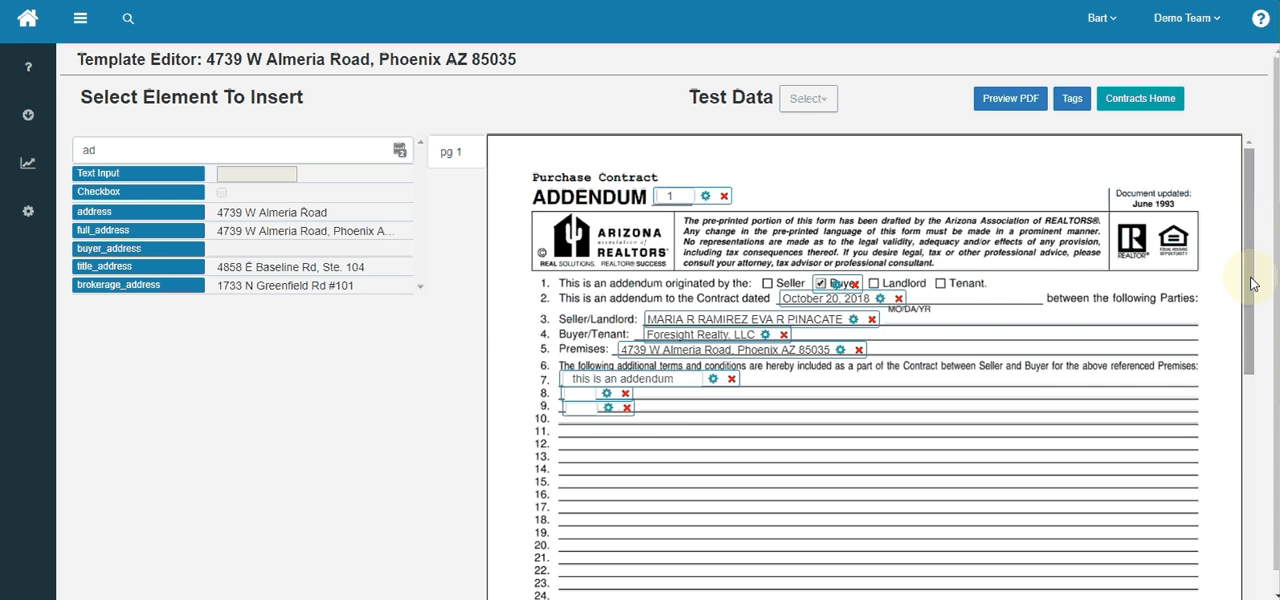
# - Filter the elements by "sig", insert signer_signature on signature line 43 and a ticked checkbox over the Buyer box on line 44
pyautogui.moveTo(1250, 284); pyautogui.dragTo(1266, 497)
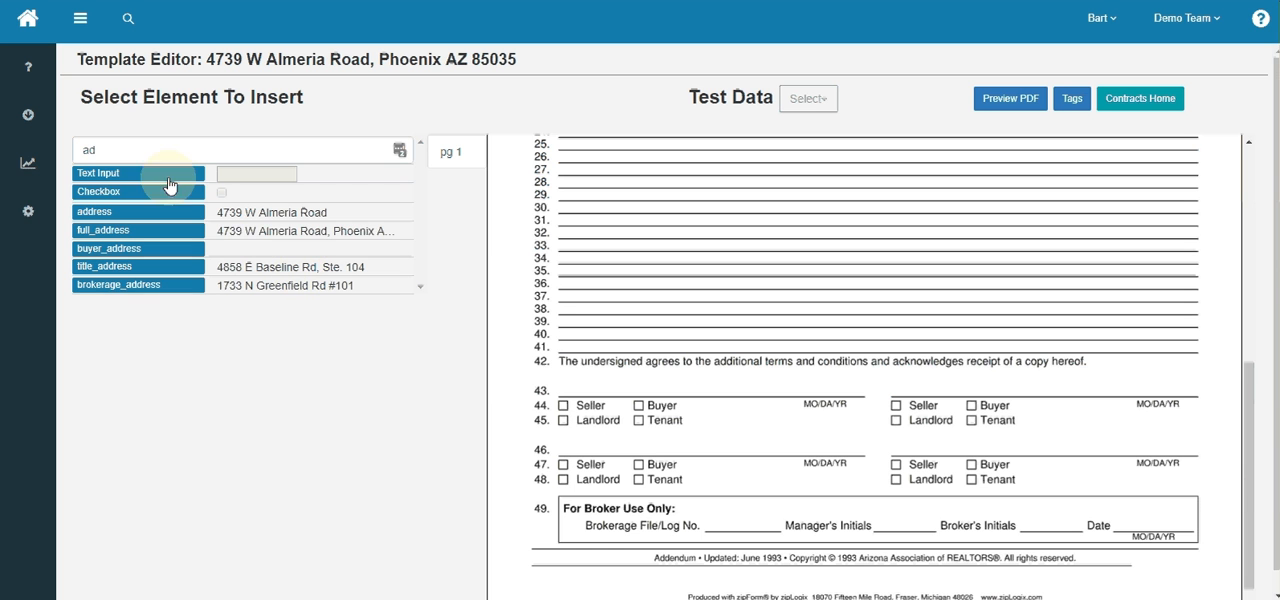
pyautogui.doubleClick(87, 150)
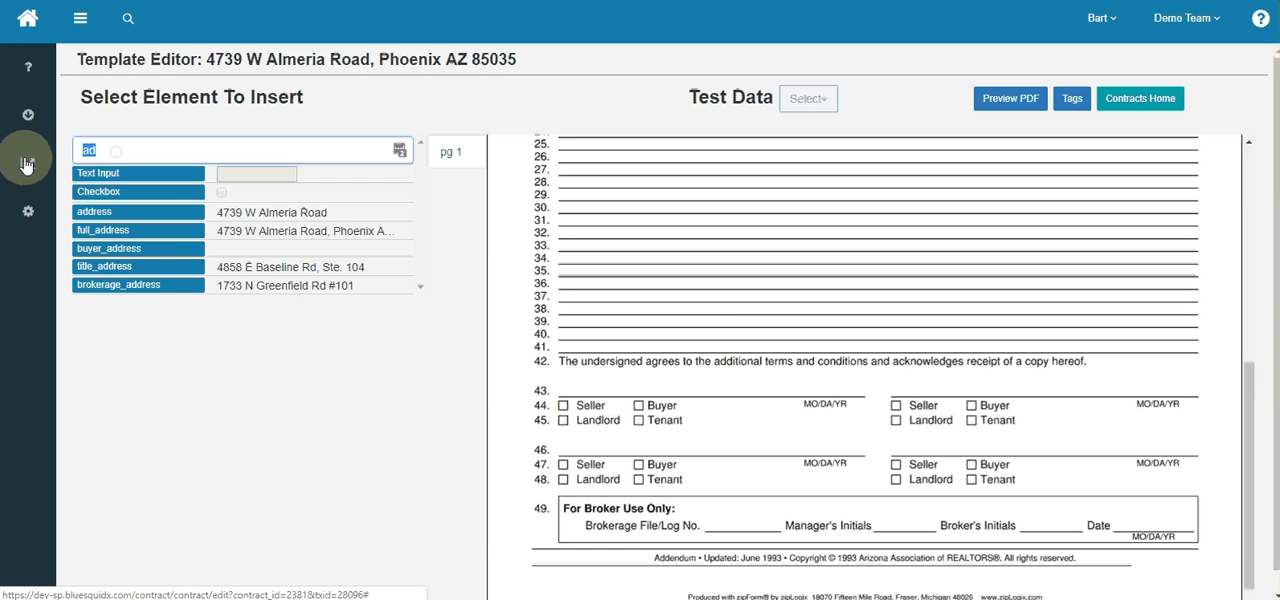
pyautogui.write('sig')
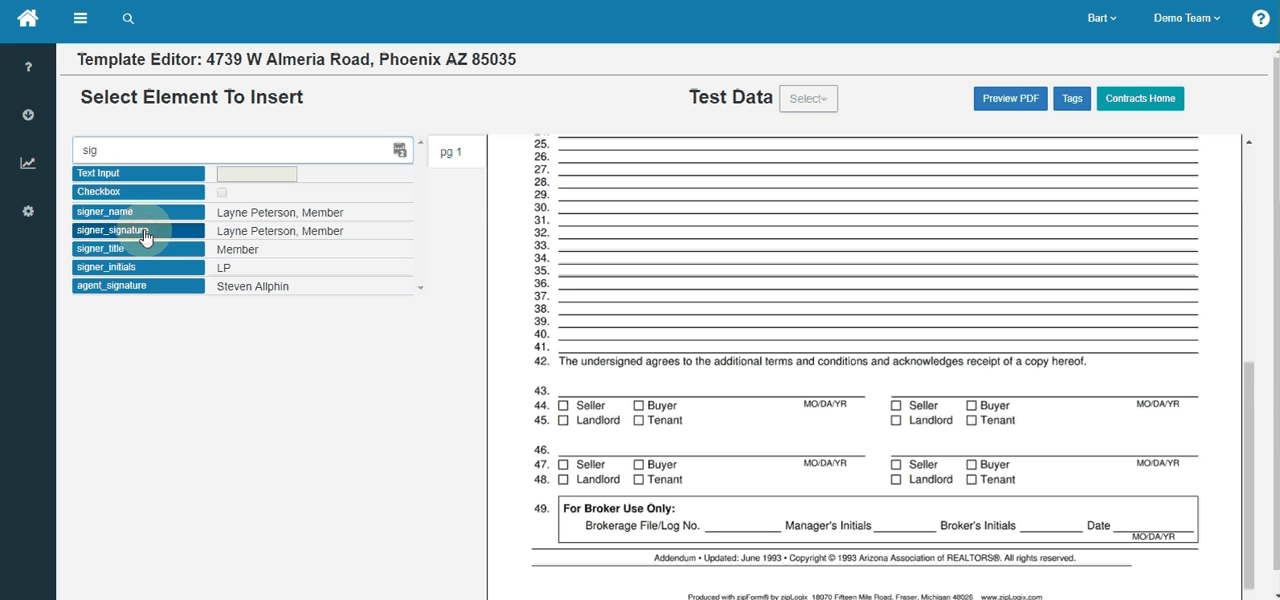
pyautogui.moveTo(144, 237); pyautogui.dragTo(643, 395)
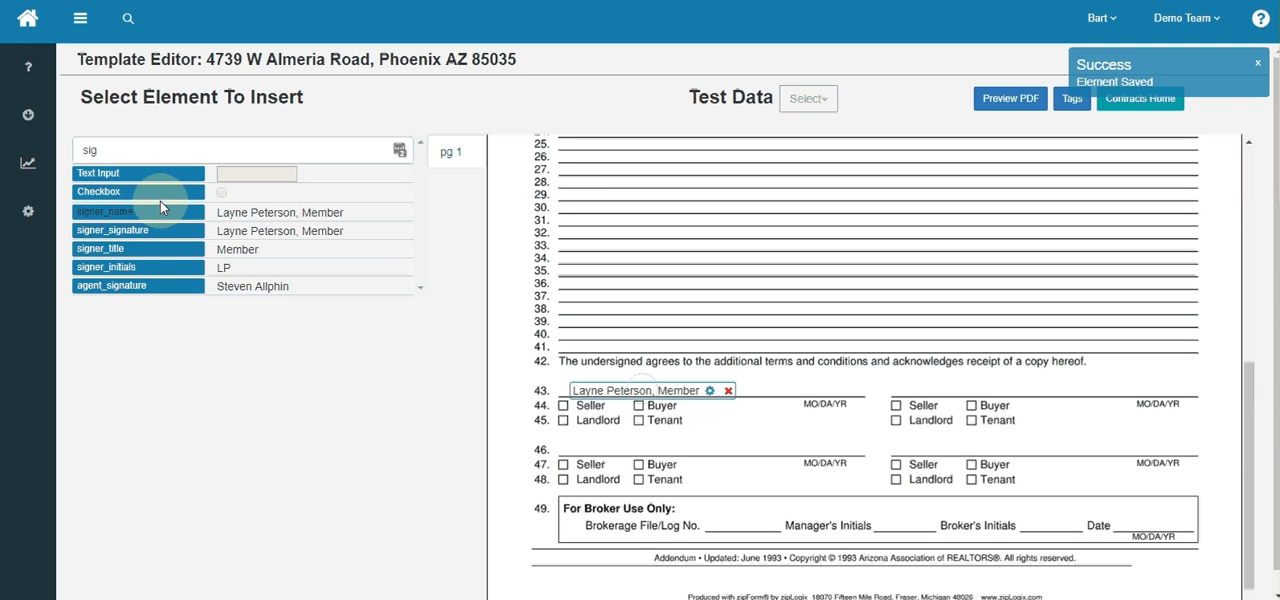
pyautogui.moveTo(125, 191); pyautogui.dragTo(689, 407)
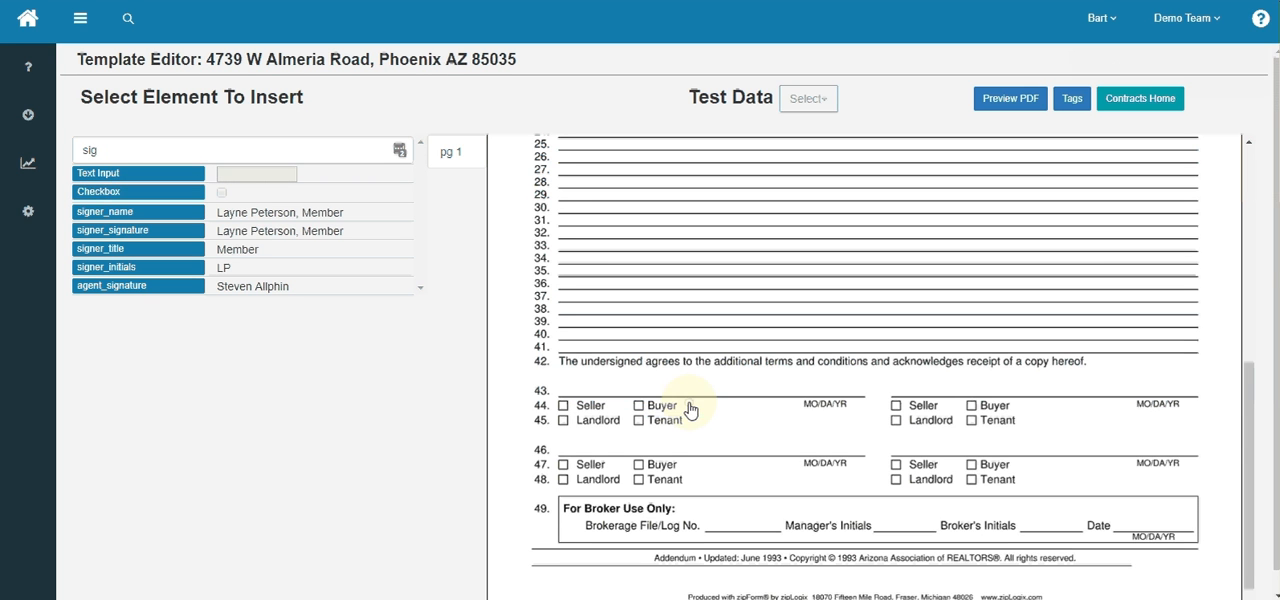
# - Filter the elements by "date" and insert cur_date at the MO/DA/YR spot of the first signature line
pyautogui.click(105, 155)
pyautogui.press('BackSpace')
pyautogui.press('BackSpace')
pyautogui.press('BackSpace')
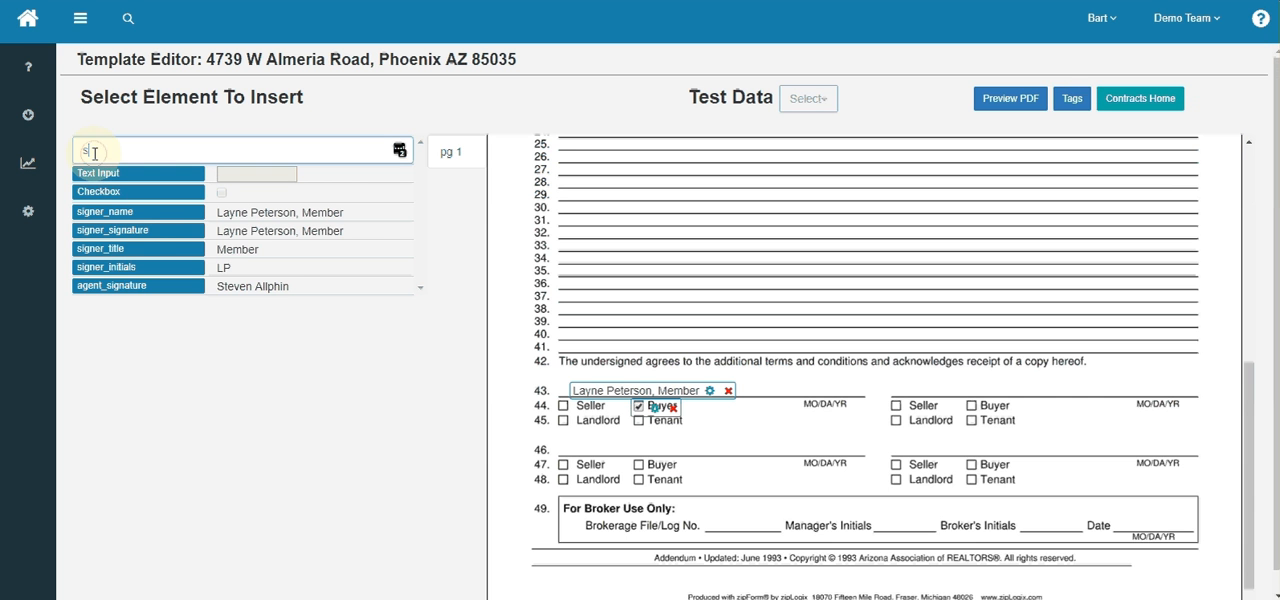
pyautogui.write('data')
pyautogui.press('BackSpace')
pyautogui.press('BackSpace')
pyautogui.write('te')
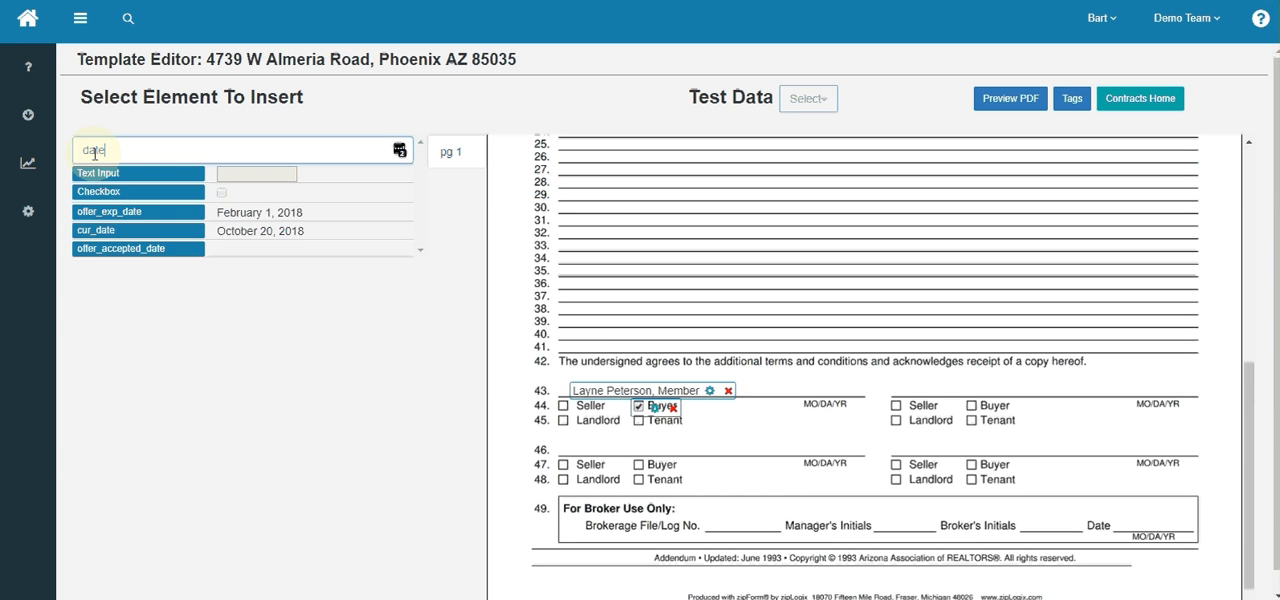
pyautogui.moveTo(120, 231); pyautogui.dragTo(843, 405)
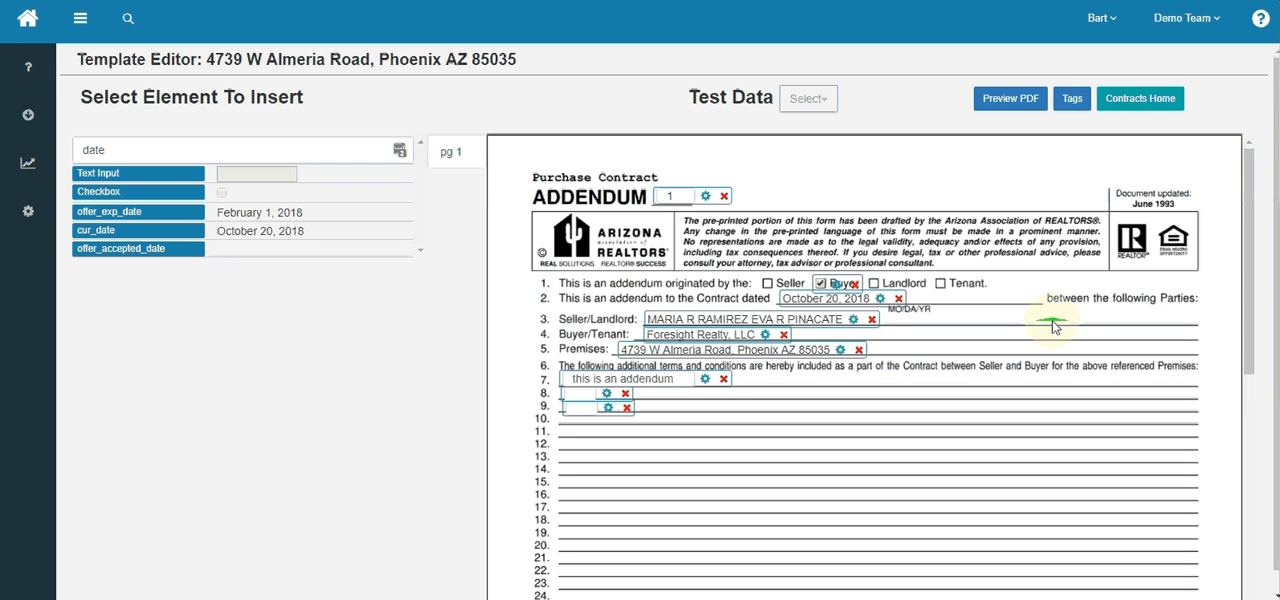
# - Return to the contracts home, refresh the Mesa property's offer page and preview its global addendum template, checking the Seller/Landlord line
pyautogui.click(1143, 99)
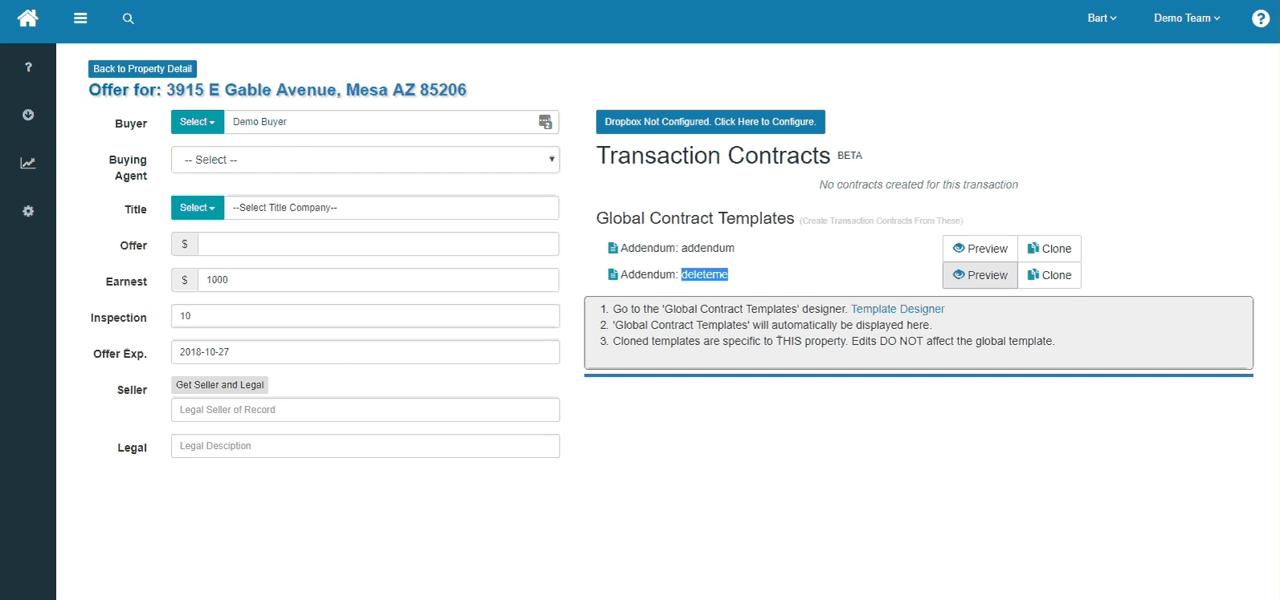
pyautogui.press('F5')
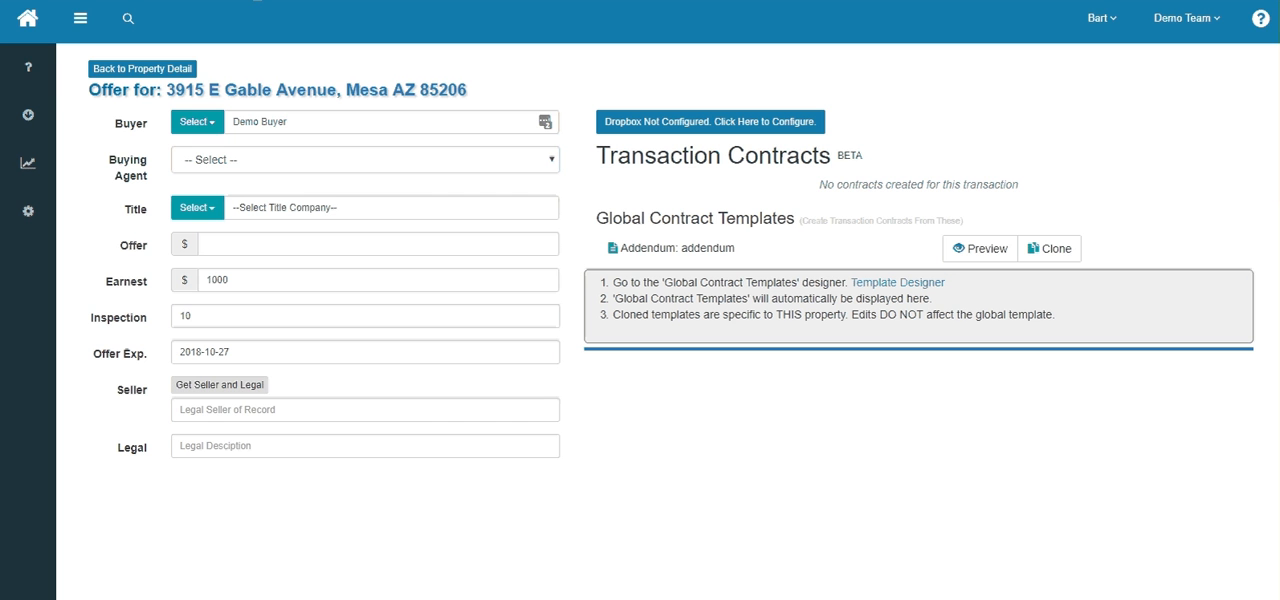
pyautogui.doubleClick(705, 248)
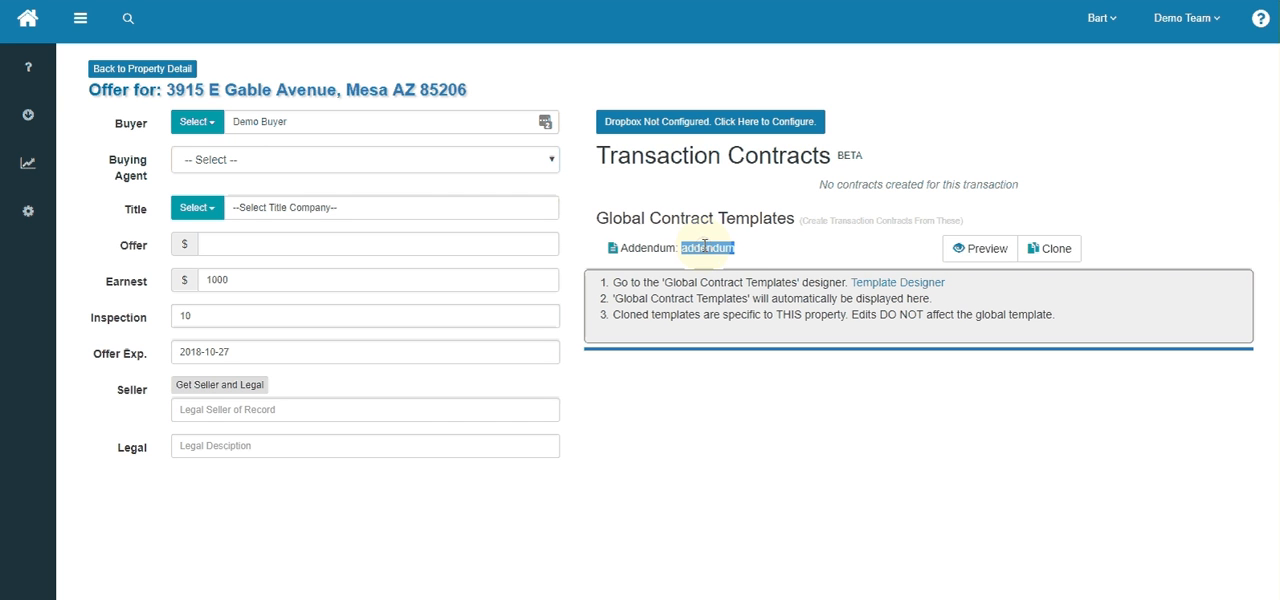
pyautogui.click(985, 249)
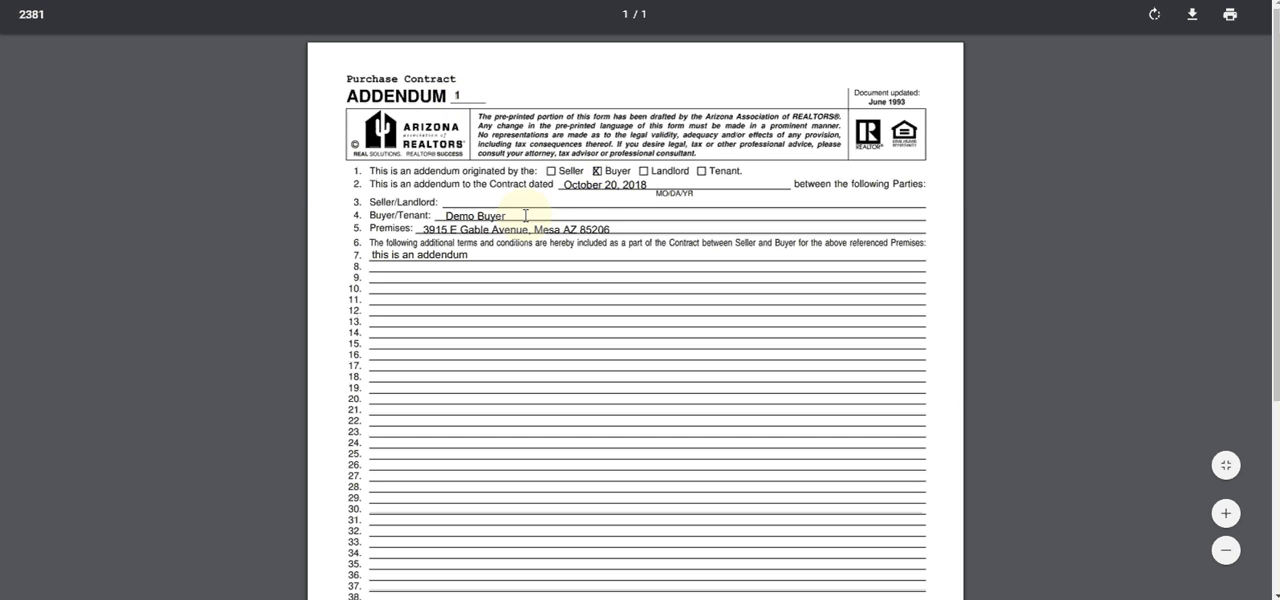
pyautogui.doubleClick(467, 202)
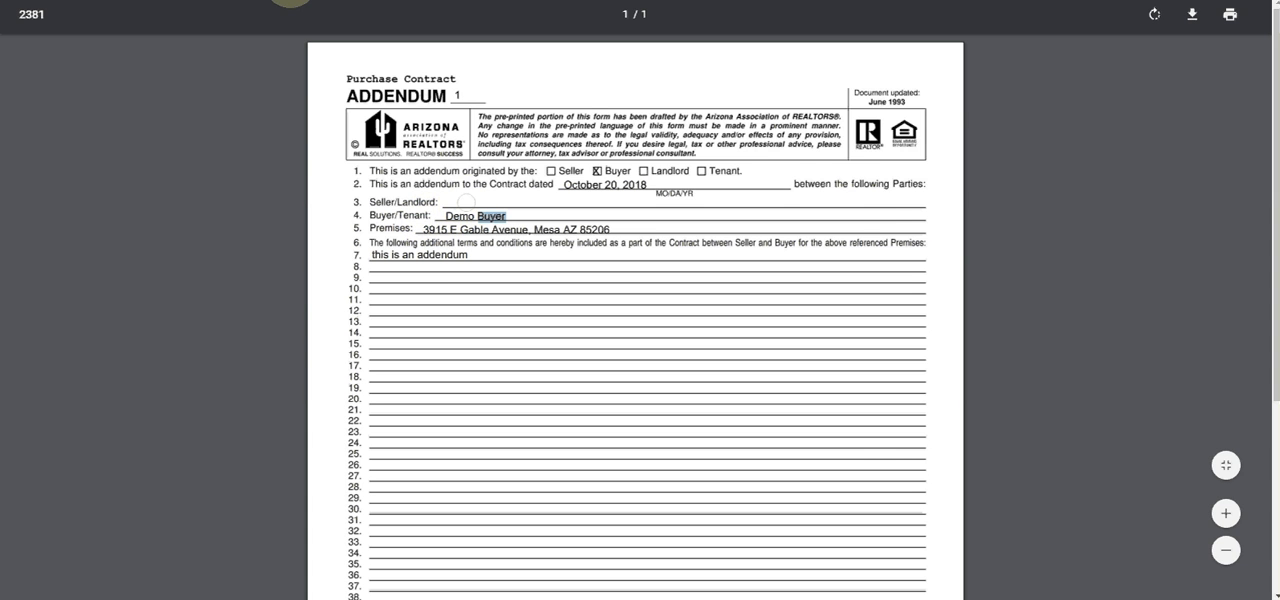
# - Enter Mickey Mouse as the legal seller of record on the offer page and reload the addendum preview
pyautogui.click(290, 0)
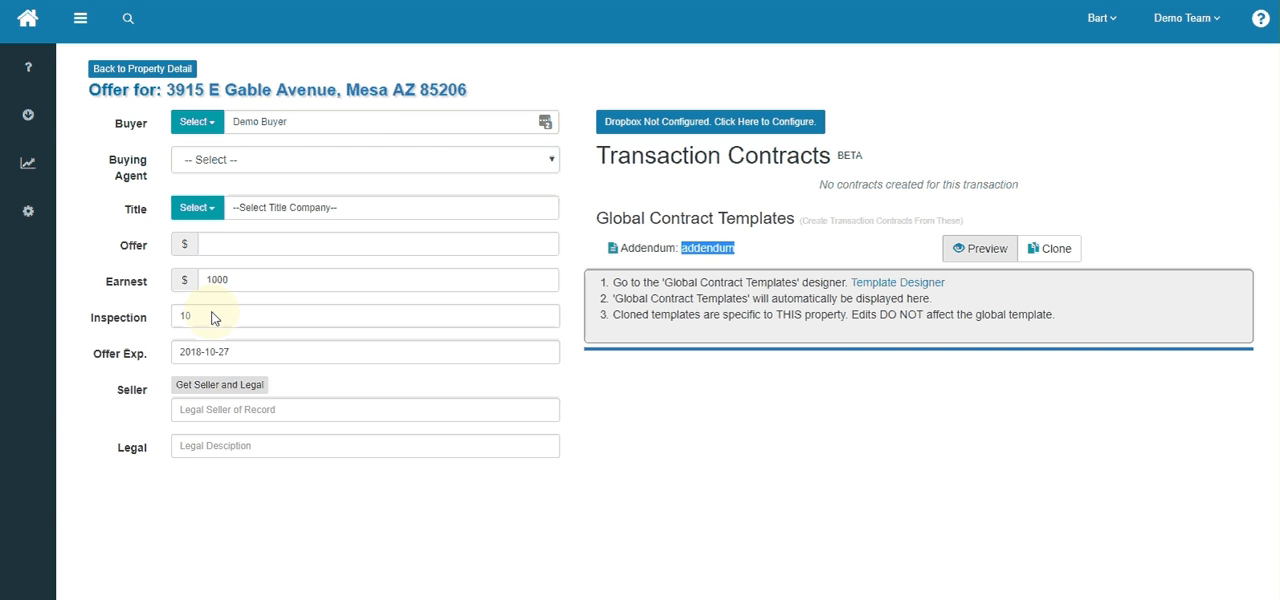
pyautogui.click(255, 405)
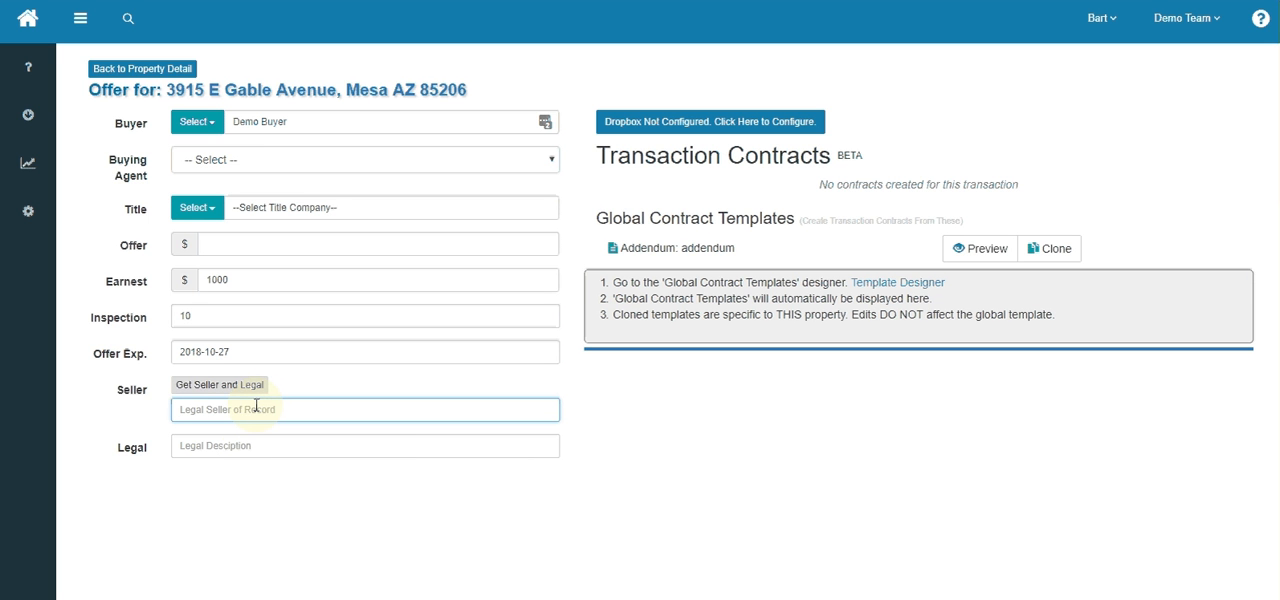
pyautogui.write('Mickey Mouse')
pyautogui.press('Tab')
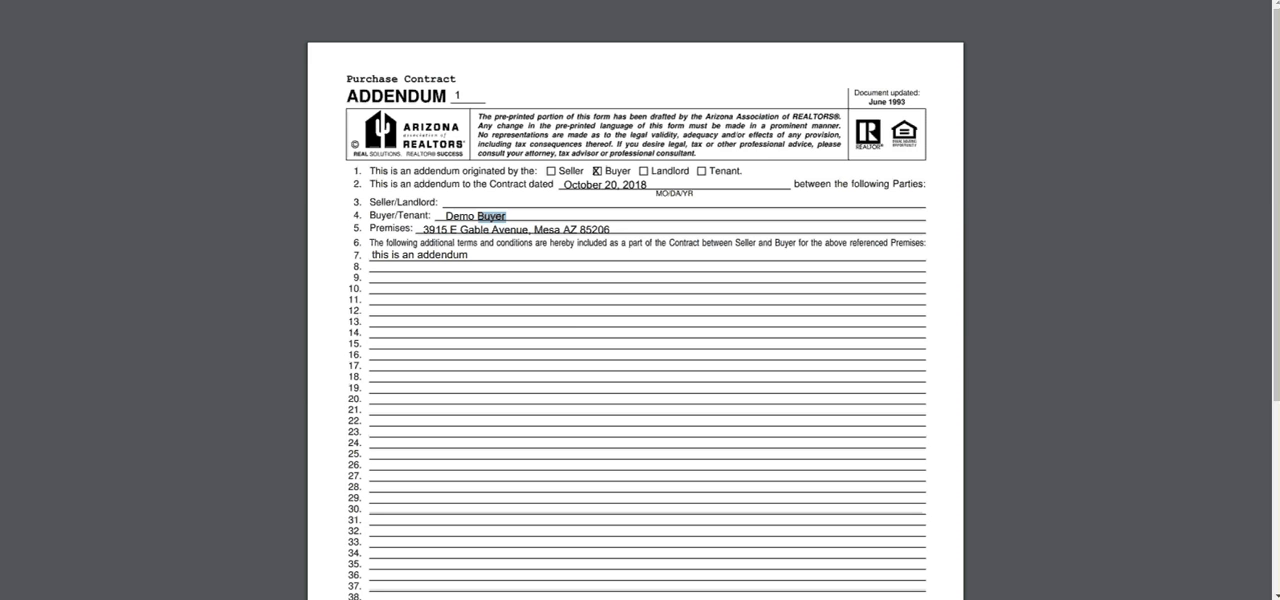
pyautogui.press('F5')
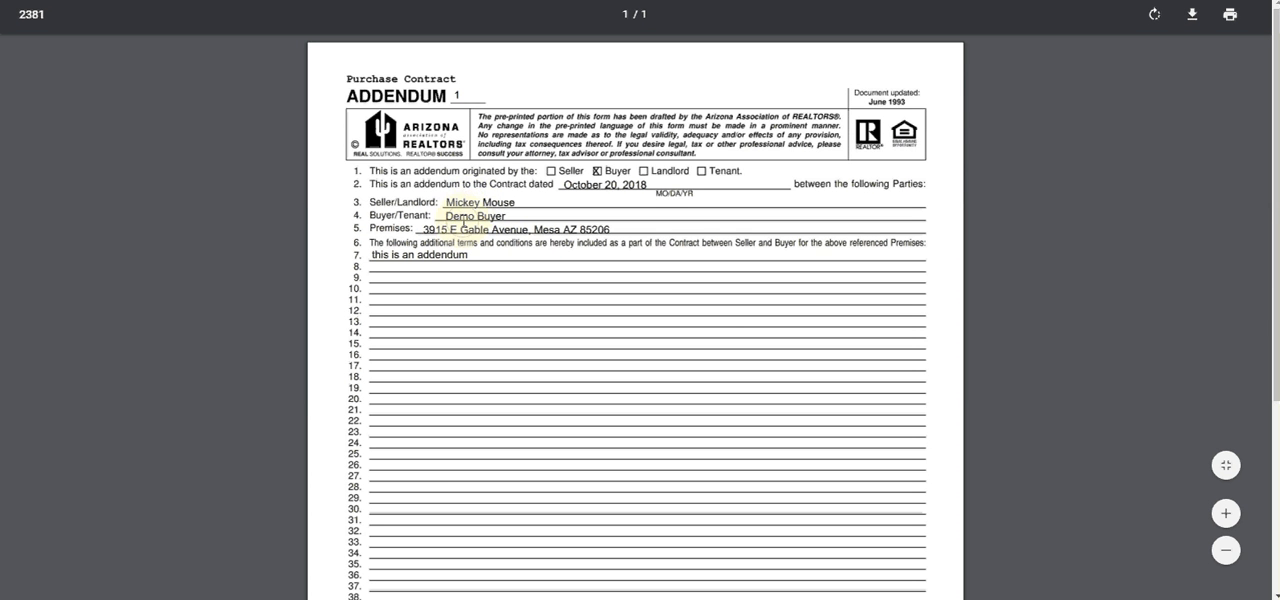
pyautogui.doubleClick(463, 218)
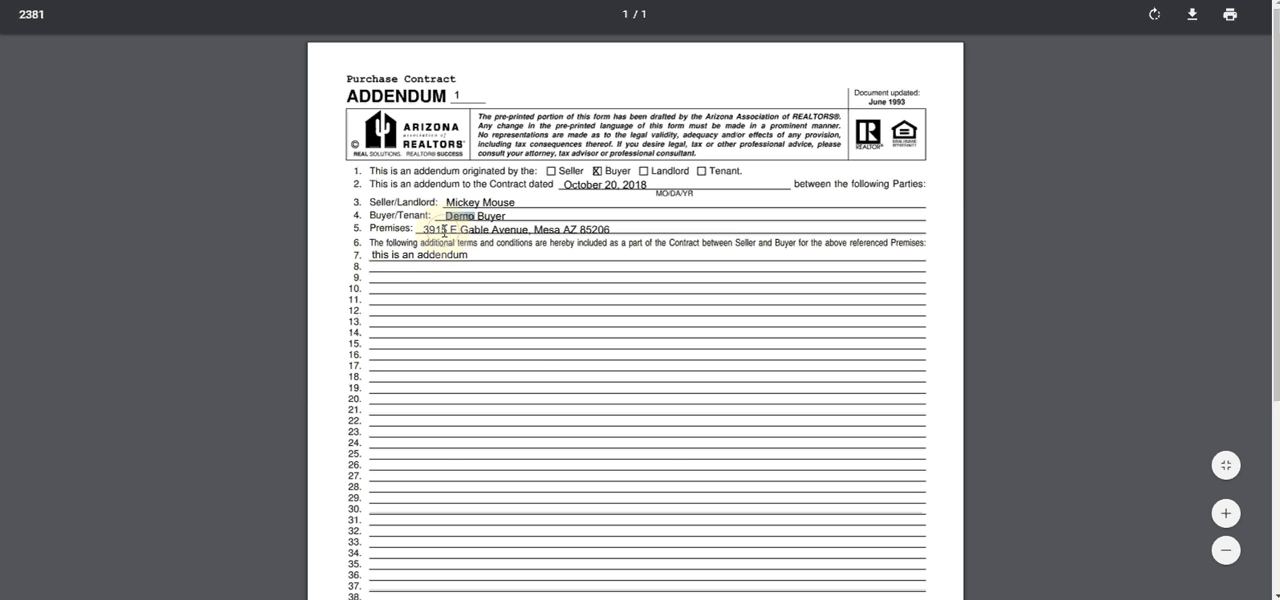
# - Check the addendum preview's line 7 text and its signature block, and return to the property's offer page
pyautogui.click(443, 232)
pyautogui.moveTo(372, 255); pyautogui.dragTo(515, 322)
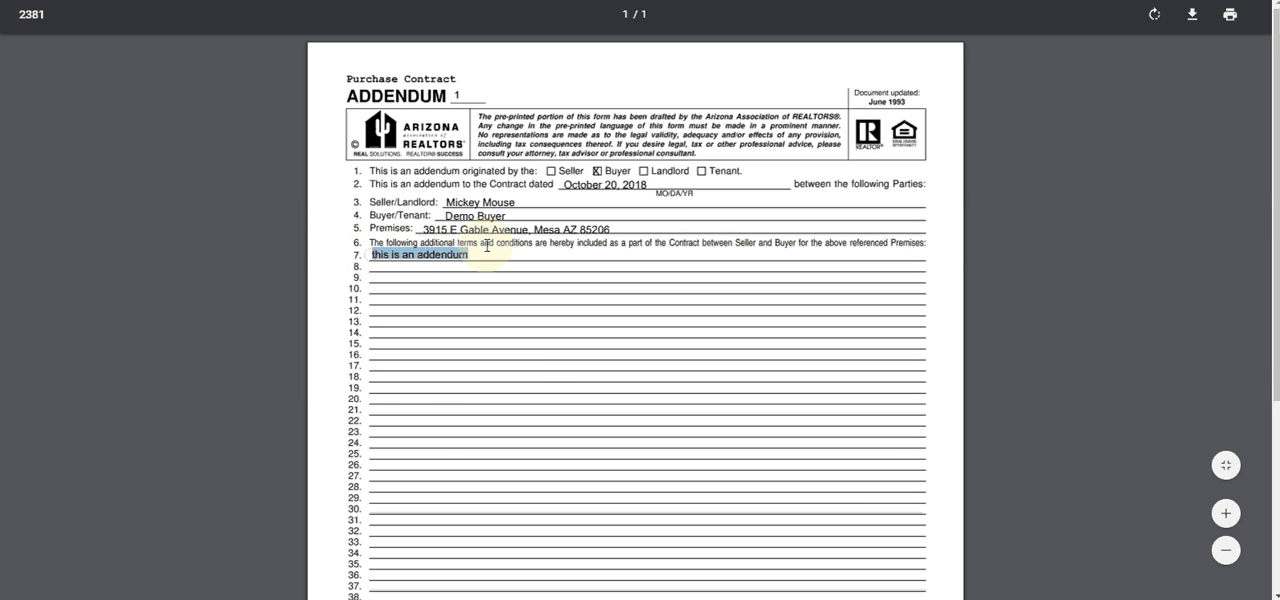
pyautogui.scroll(-3, 537, 366)
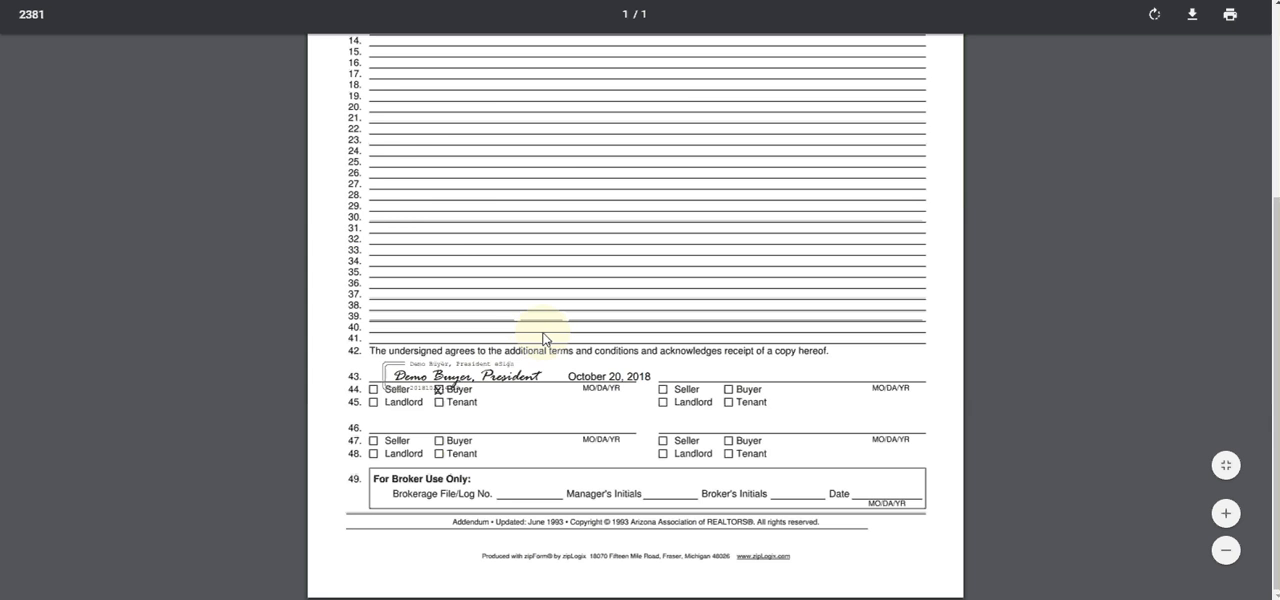
pyautogui.scroll(3, 543, 338)
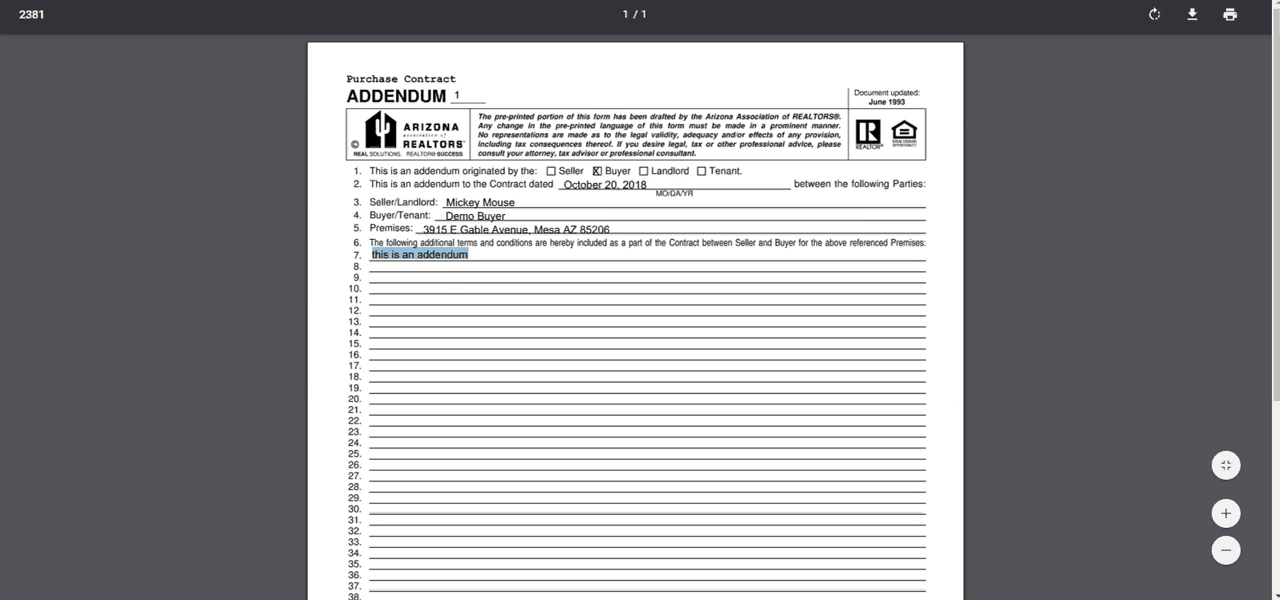
pyautogui.click(366, 1)
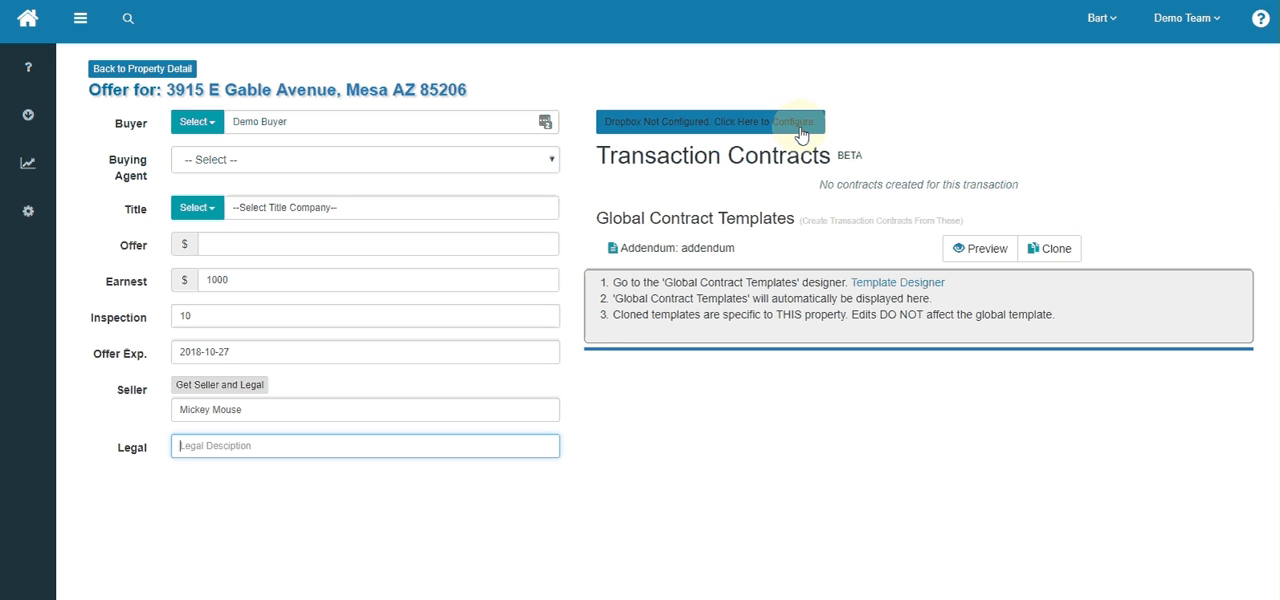
# - Try out a clone of the global addendum template as a transaction contract, and delete that clone
pyautogui.click(715, 248)
pyautogui.doubleClick(715, 248)
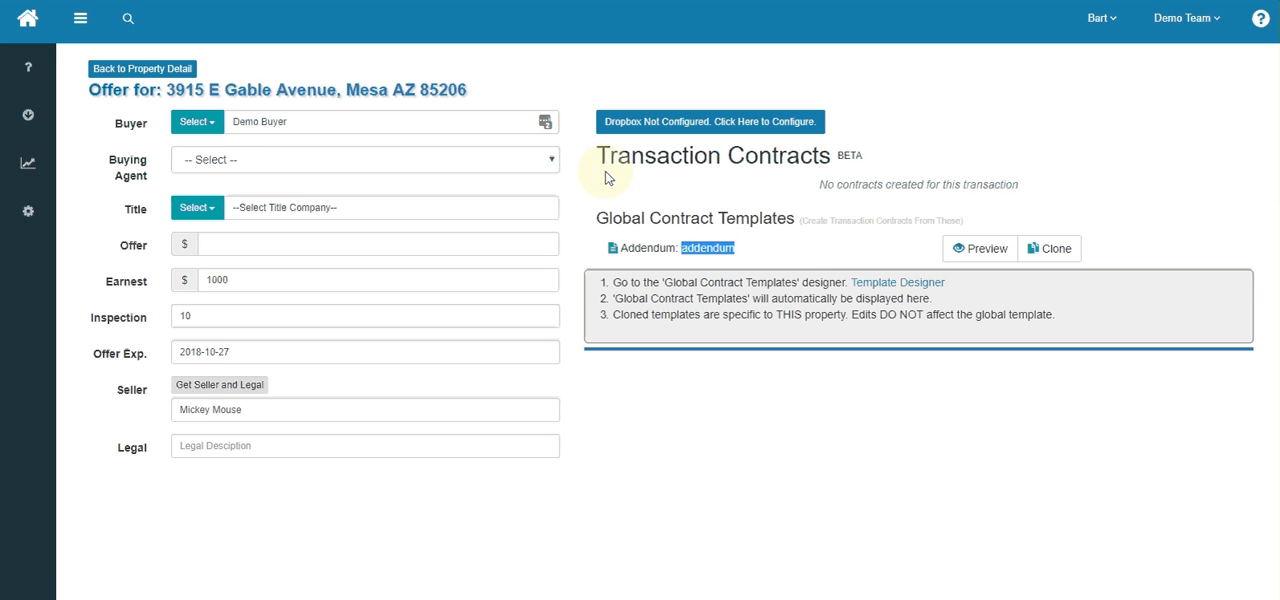
pyautogui.click(1053, 256)
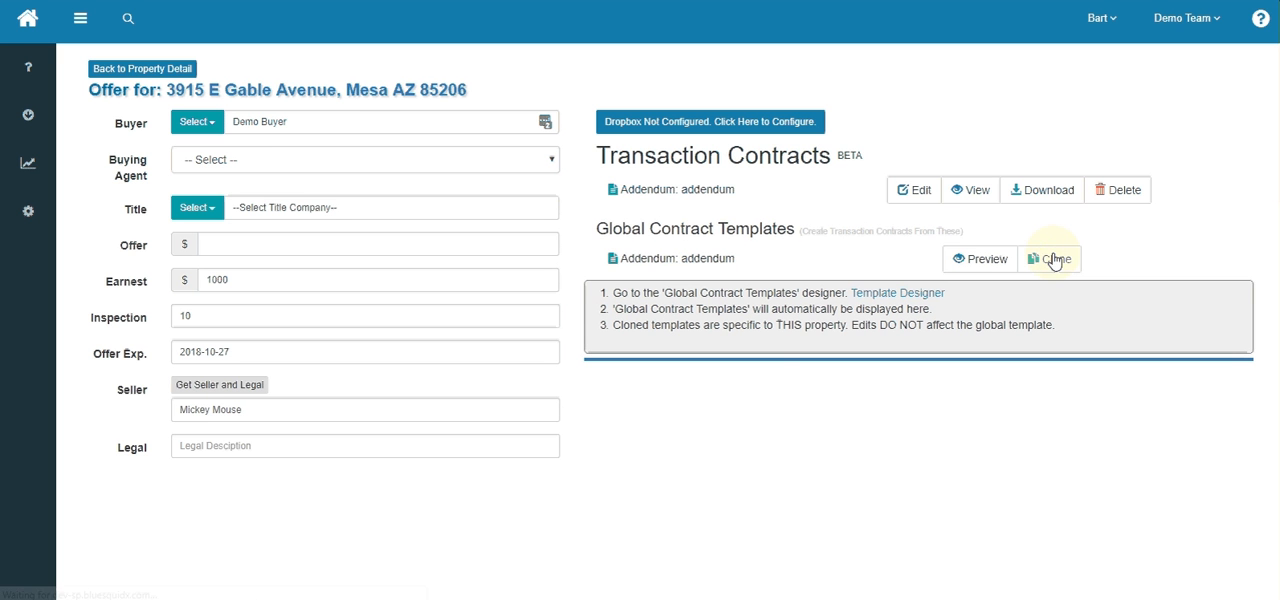
pyautogui.doubleClick(714, 190)
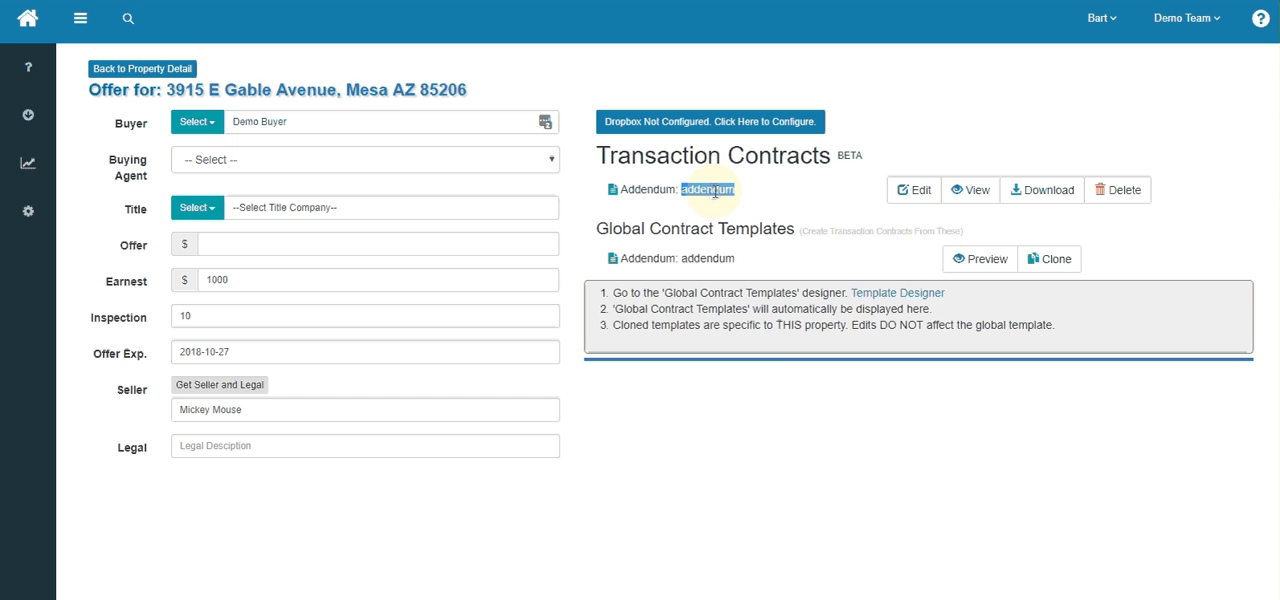
pyautogui.click(977, 189)
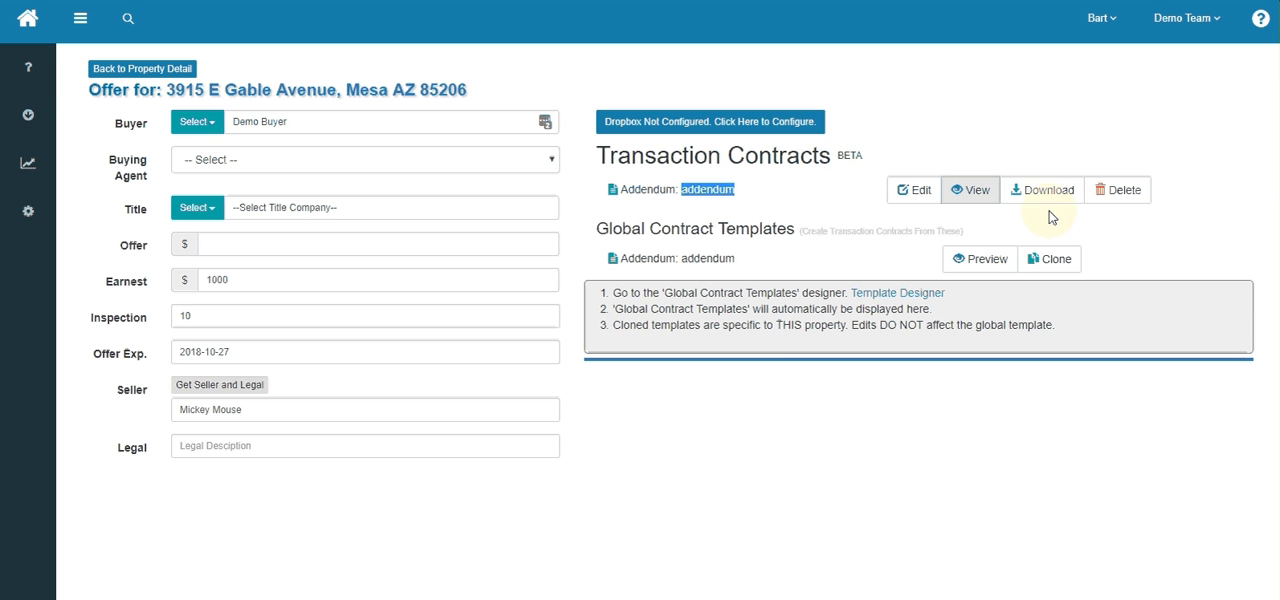
pyautogui.click(1121, 198)
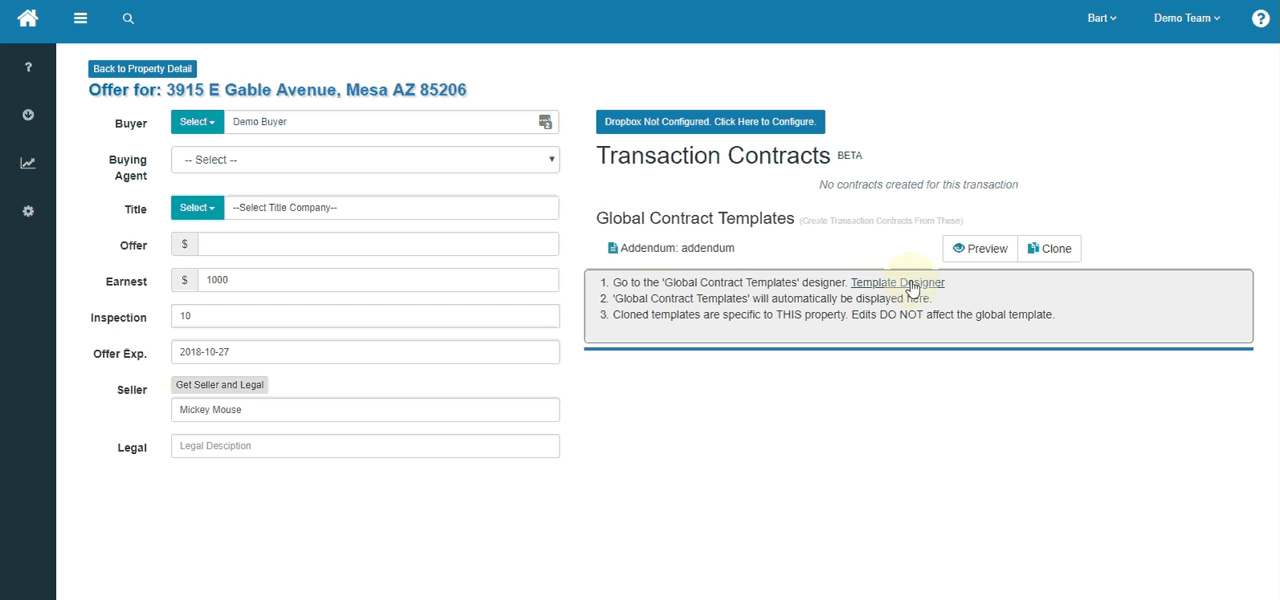
# - Clone the global addendum template for this property and change the addendum number to 2 in the cloned contract
pyautogui.click(1055, 258)
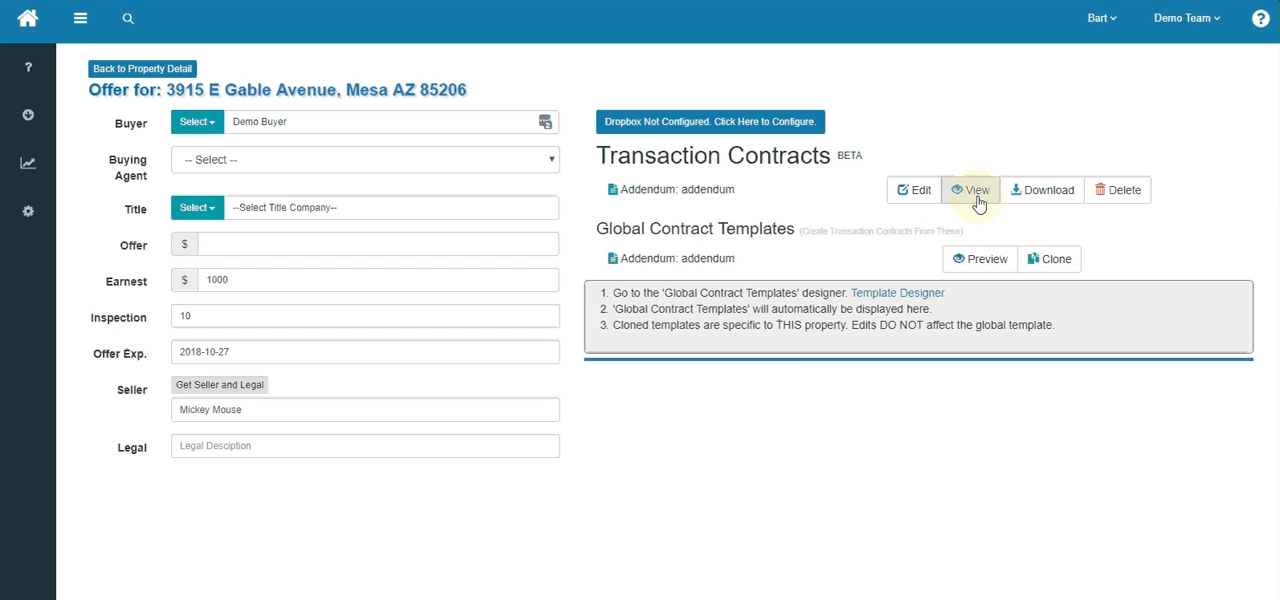
pyautogui.click(918, 190)
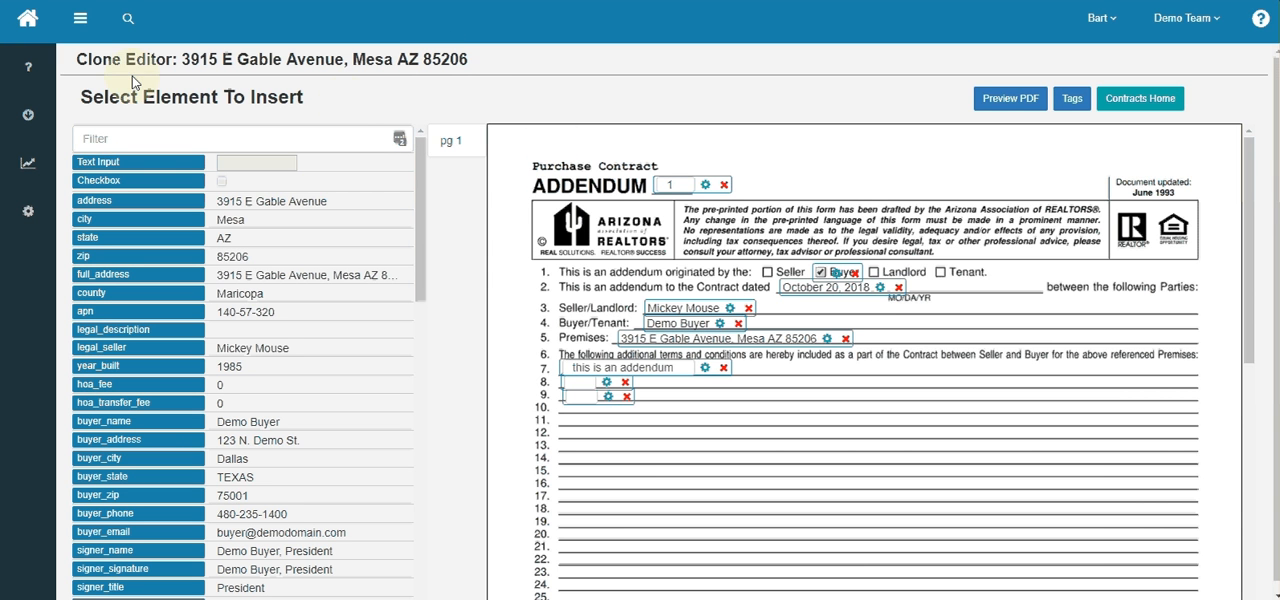
pyautogui.doubleClick(98, 58)
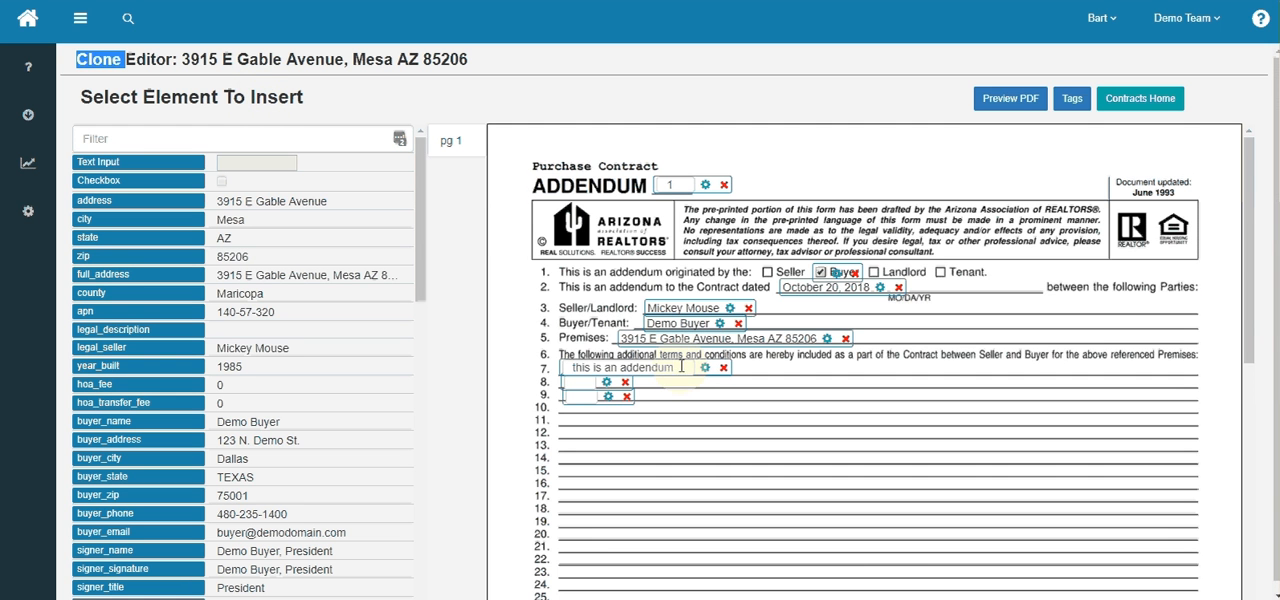
pyautogui.moveTo(680, 185); pyautogui.dragTo(643, 194)
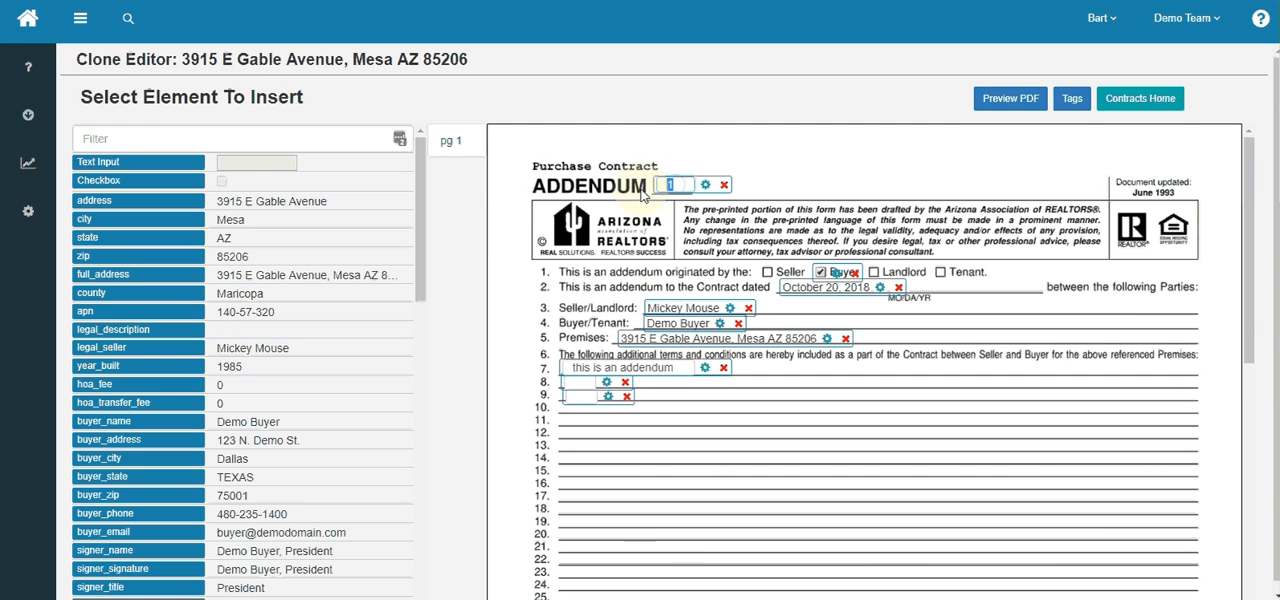
pyautogui.write('2')
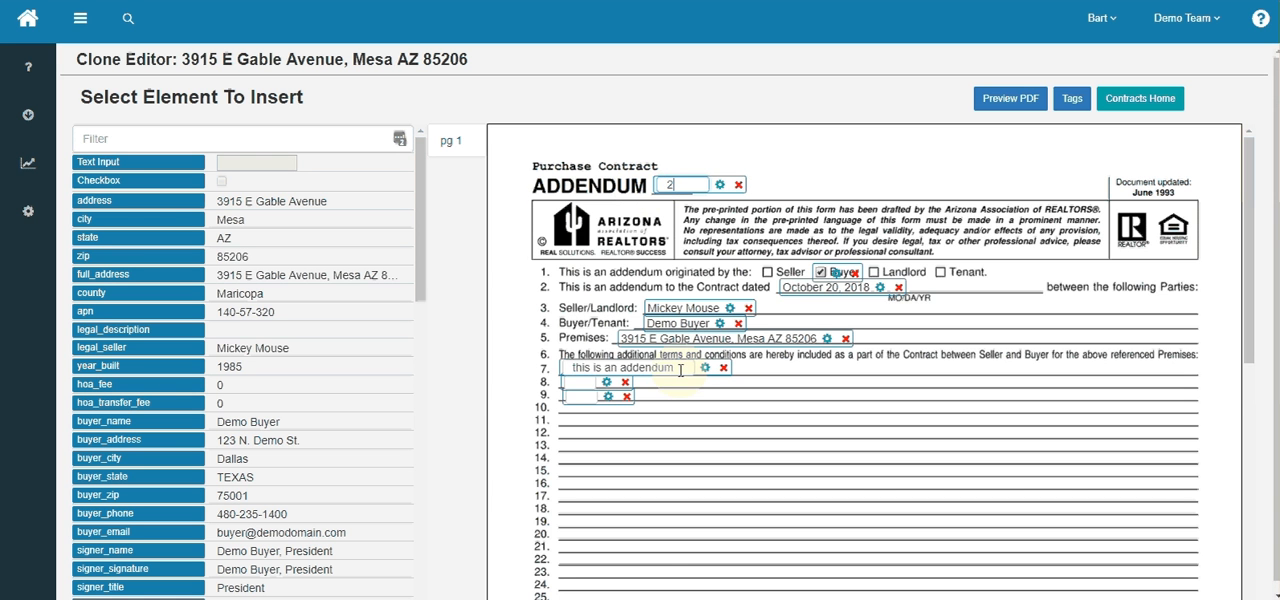
# - Replace the line 7 text of the cloned addendum with "Buyer to pay all title and closing costs"
pyautogui.rightClick(455, 368)
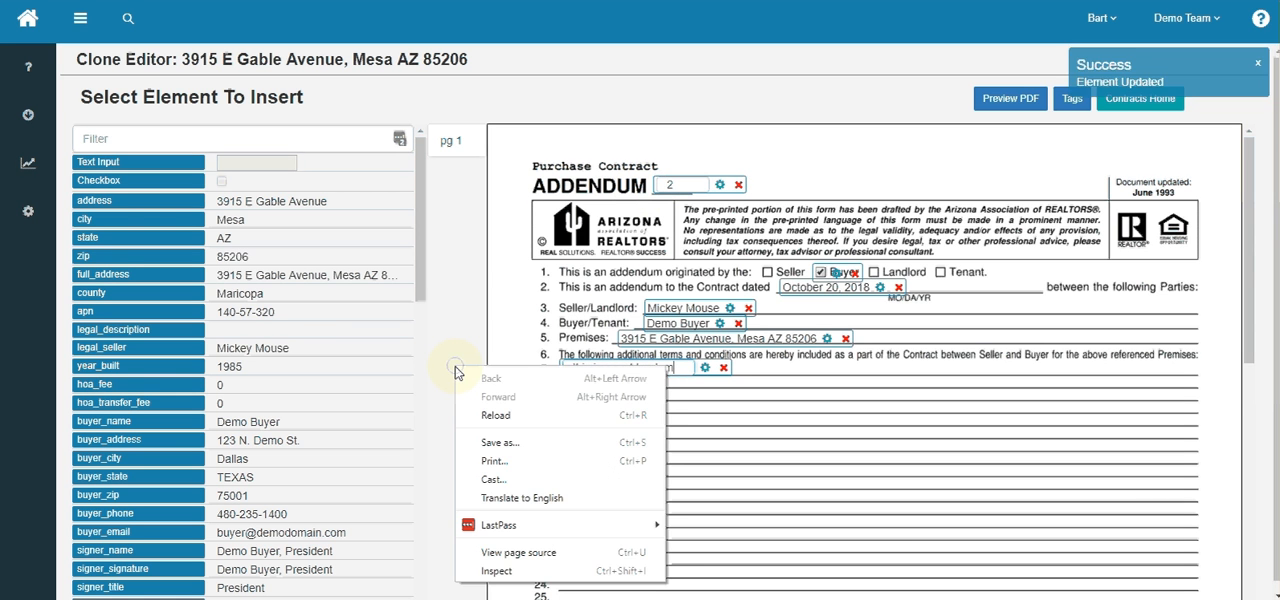
pyautogui.press('Escape')
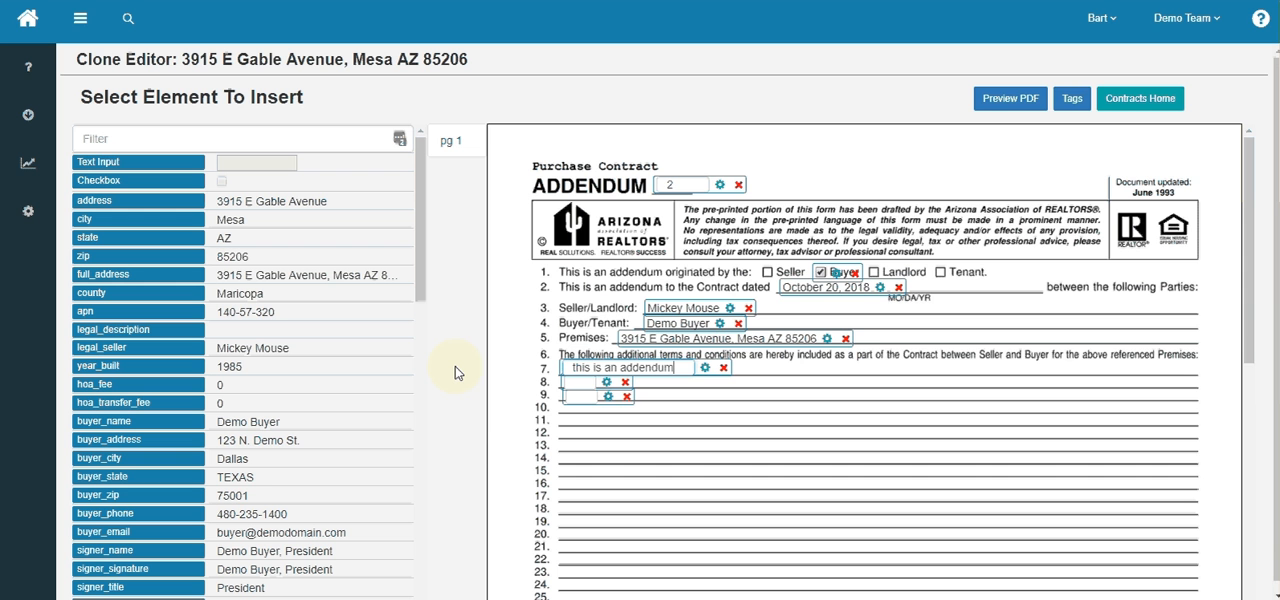
pyautogui.press('BackSpace')
pyautogui.press('BackSpace')
pyautogui.press('BackSpace')
pyautogui.press('BackSpace')
pyautogui.press('BackSpace')
pyautogui.press('BackSpace')
pyautogui.press('BackSpace')
pyautogui.press('BackSpace')
pyautogui.press('BackSpace')
pyautogui.press('BackSpace')
pyautogui.press('BackSpace')
pyautogui.press('BackSpace')
pyautogui.press('BackSpace')
pyautogui.press('BackSpace')
pyautogui.press('BackSpace')
pyautogui.press('BackSpace')
pyautogui.press('BackSpace')
pyautogui.press('BackSpace')
pyautogui.press('BackSpace')
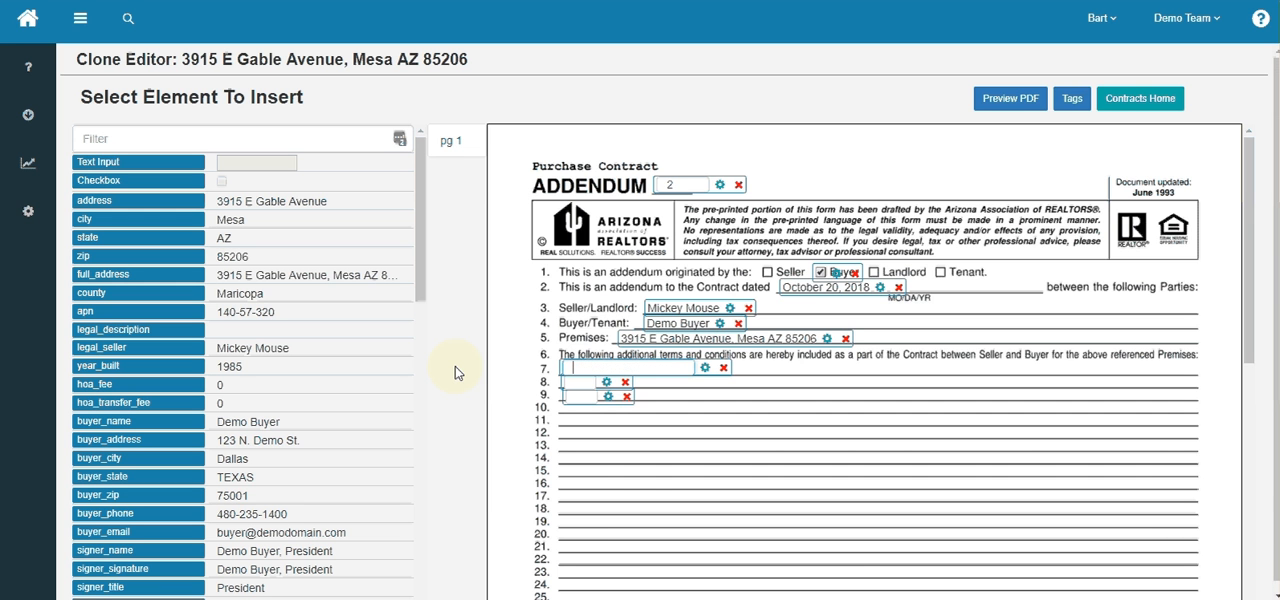
pyautogui.write('Buyer')
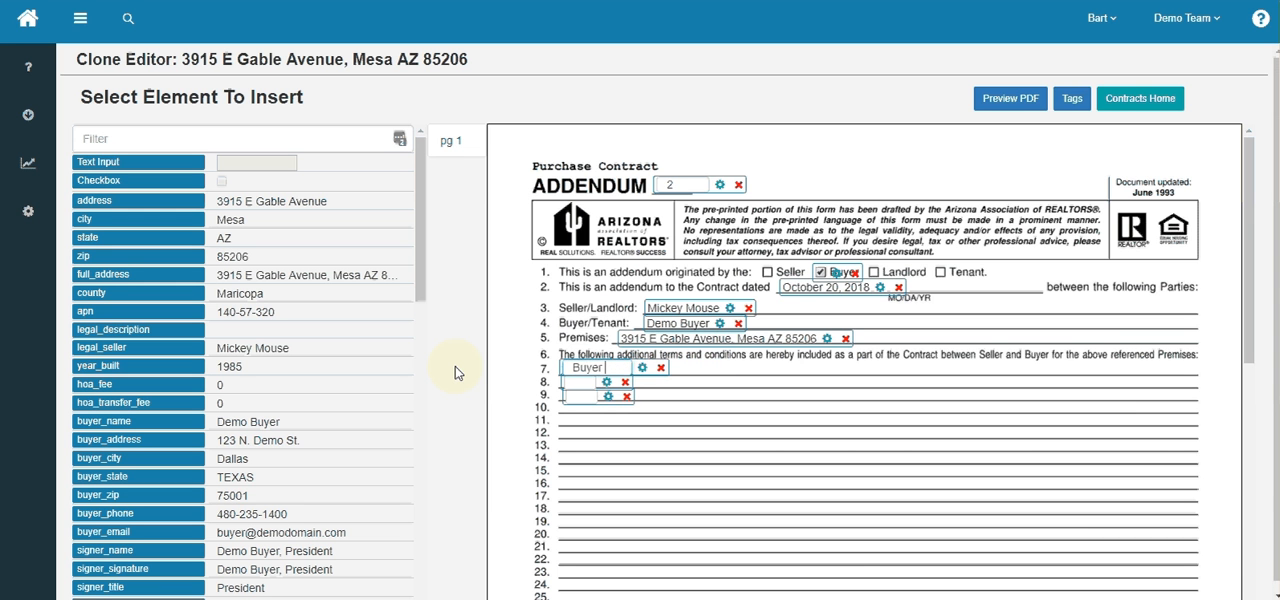
pyautogui.write(' to pay all')
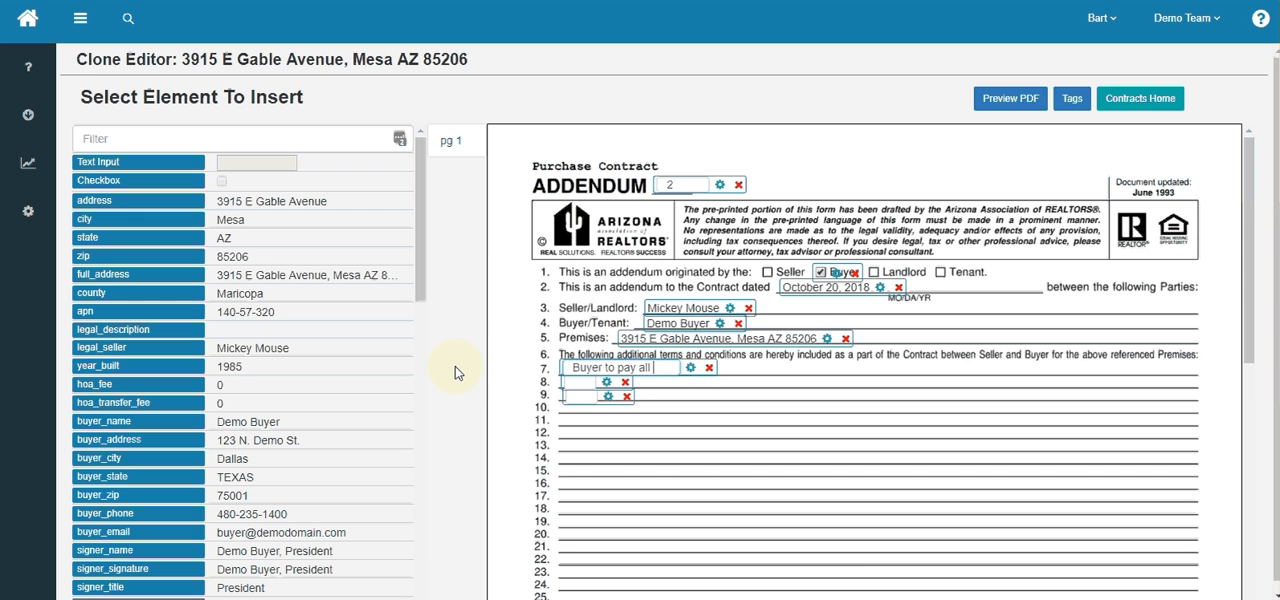
pyautogui.write(' title and clos')
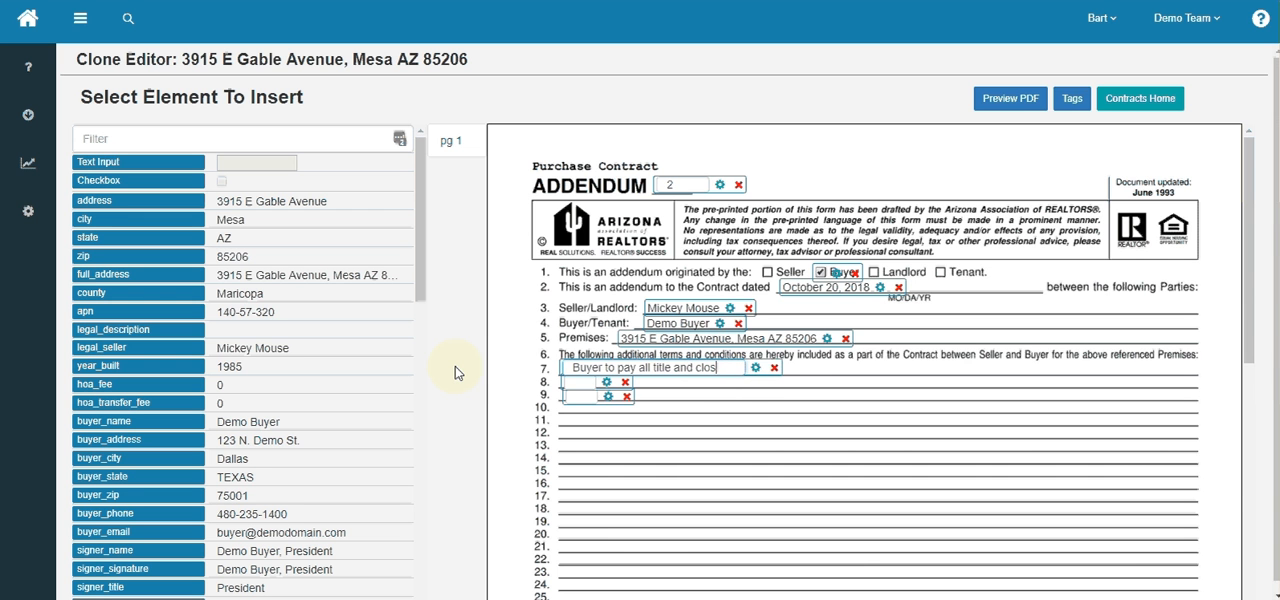
pyautogui.write('ing costs')
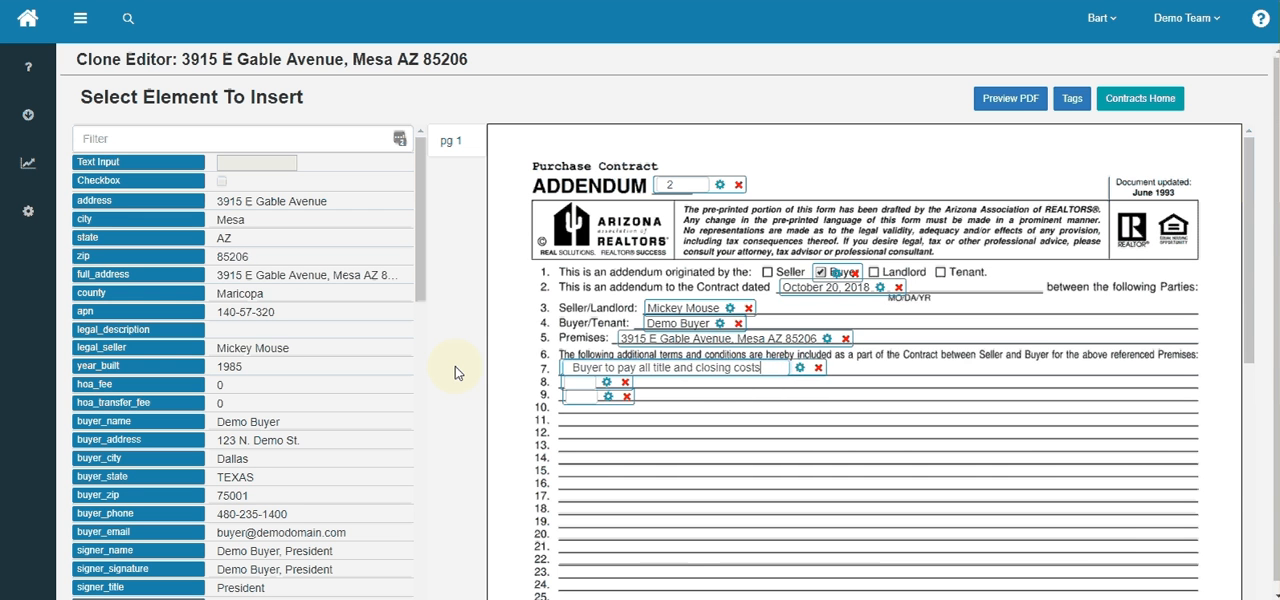
pyautogui.click(613, 487)
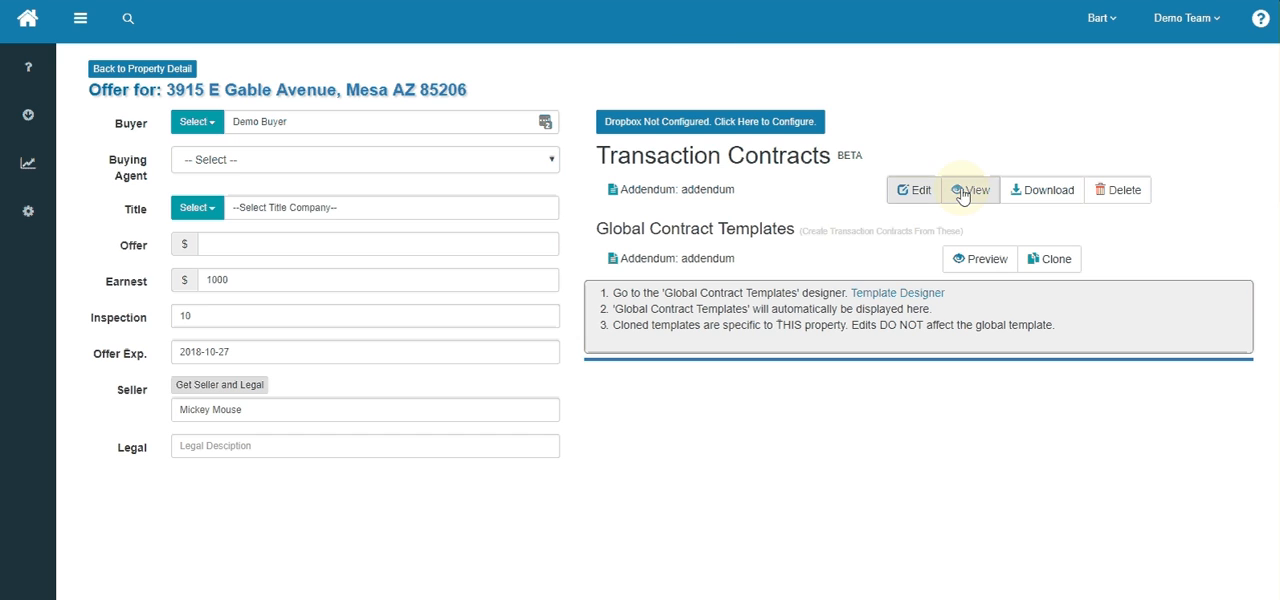
# - View the transaction addendum and preview the global template, comparing their addendum numbers and line 7 text
pyautogui.click(968, 192)
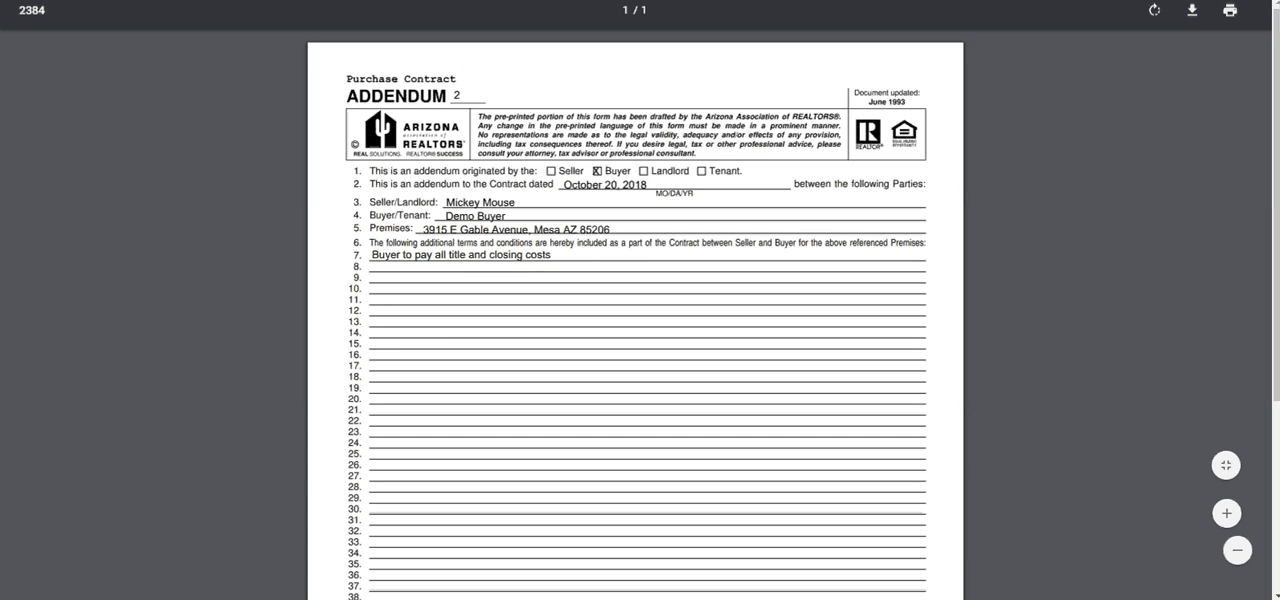
pyautogui.hotkey('ctrl', 'w')
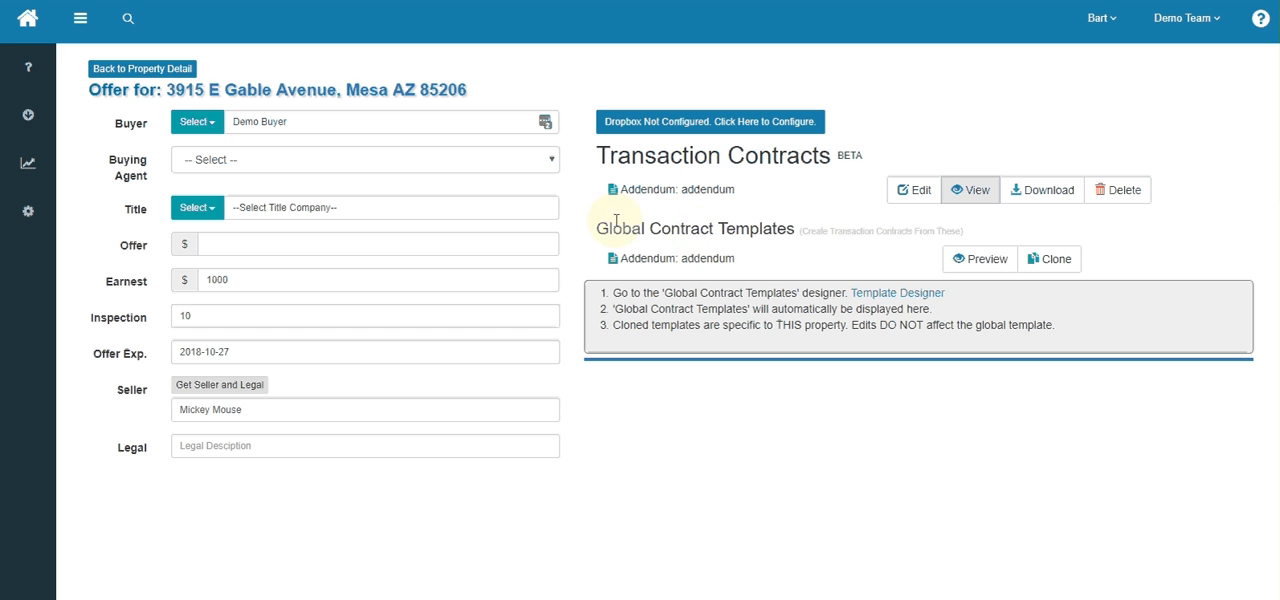
pyautogui.click(989, 265)
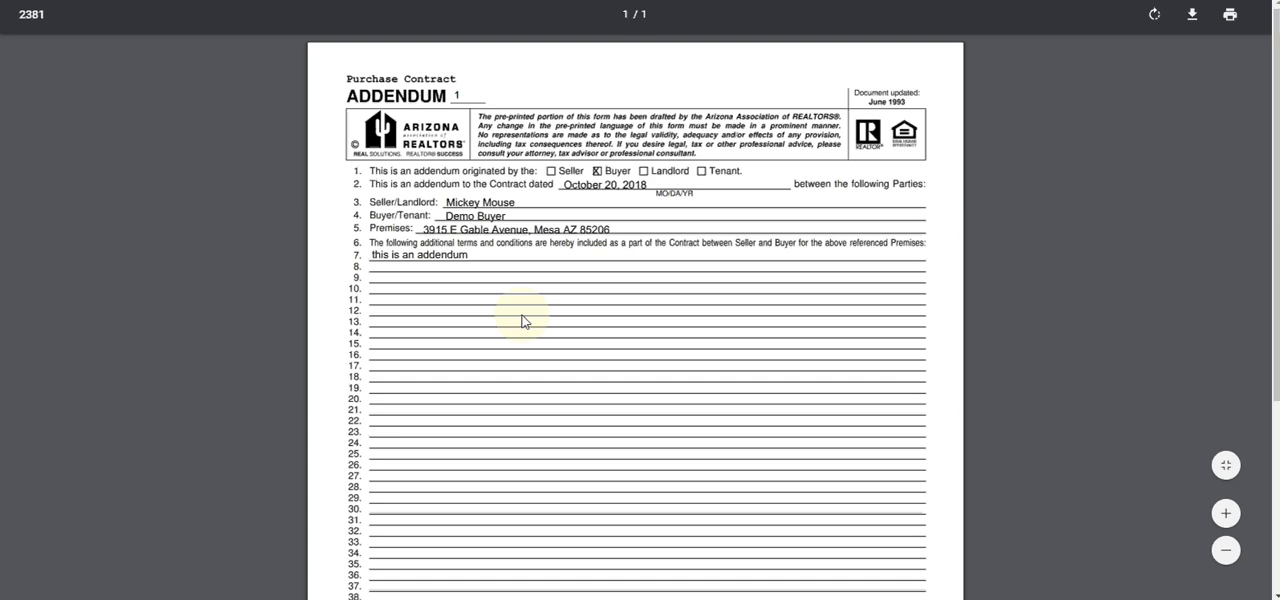
pyautogui.moveTo(369, 254); pyautogui.dragTo(470, 255)
pyautogui.moveTo(455, 92); pyautogui.dragTo(466, 93)
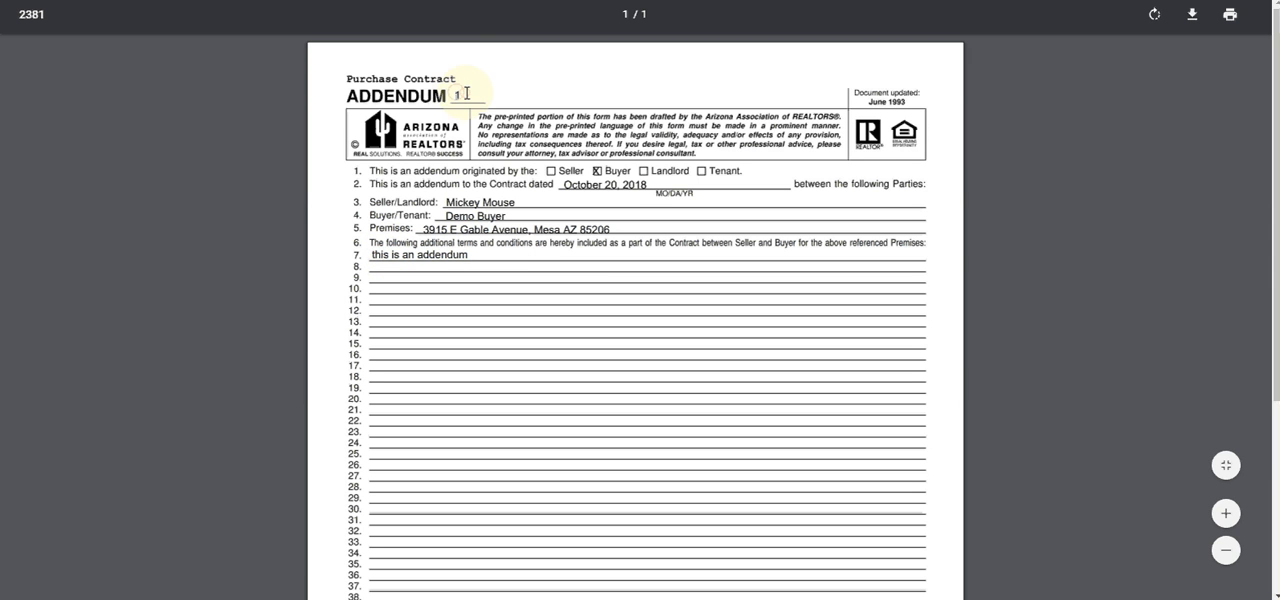
pyautogui.hotkey('ctrl', 'w')
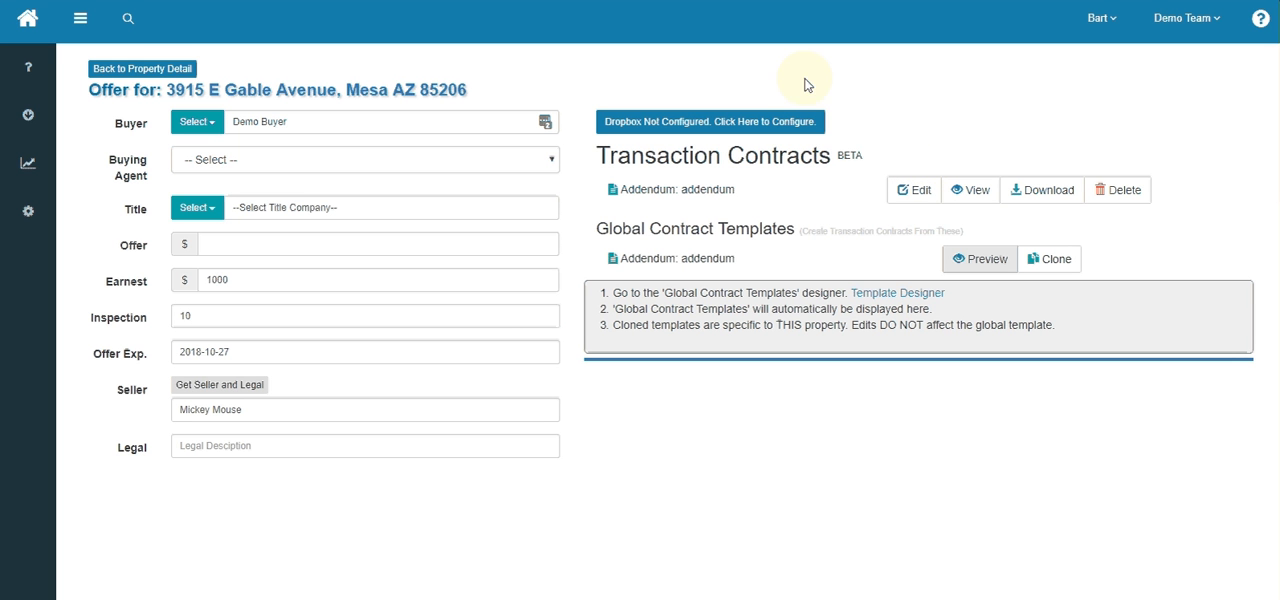
# - Configure Dropbox for the offer contracts by granting Test App RS access to the Personal Dropbox account
pyautogui.click(694, 122)
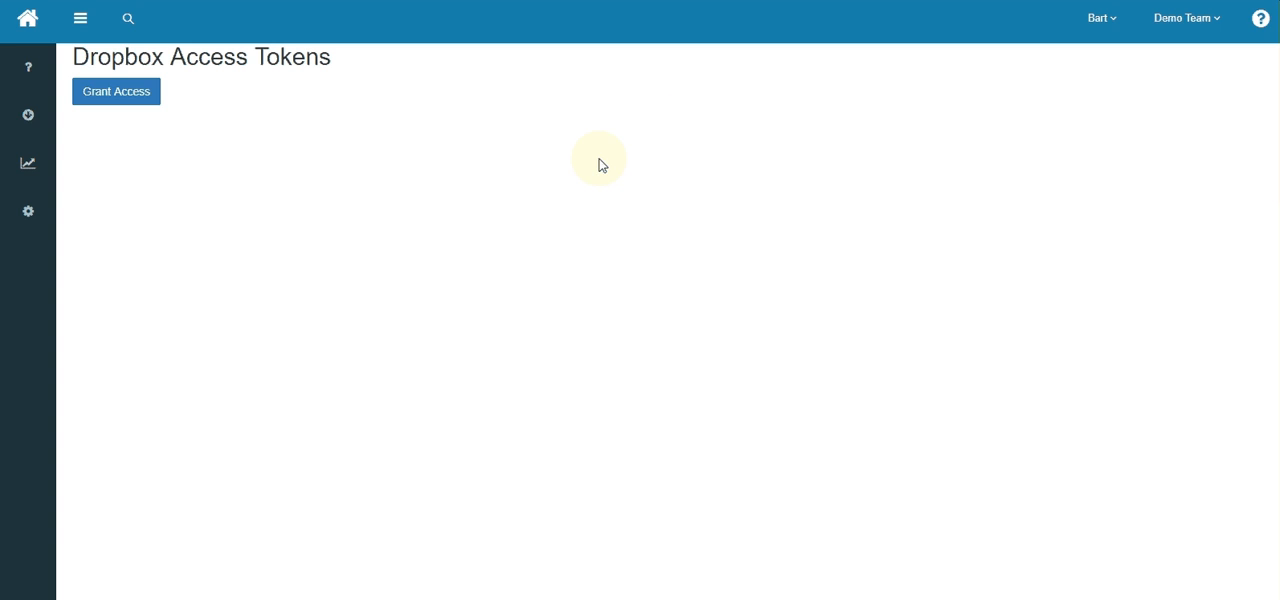
pyautogui.click(116, 100)
pyautogui.click(115, 100)
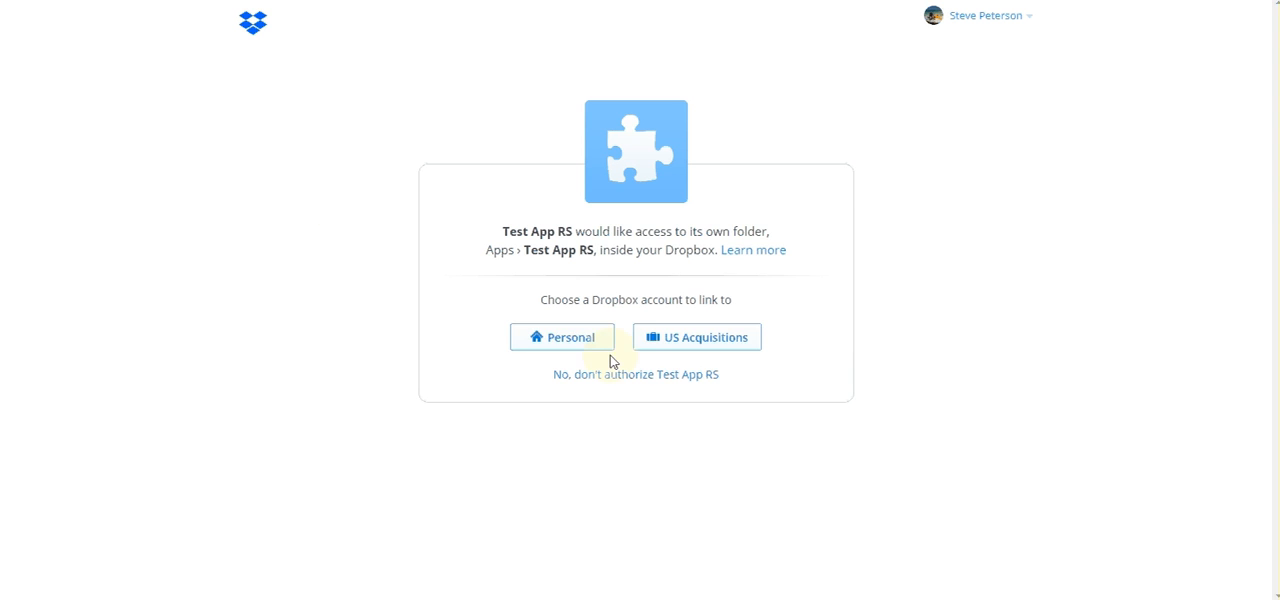
pyautogui.click(567, 339)
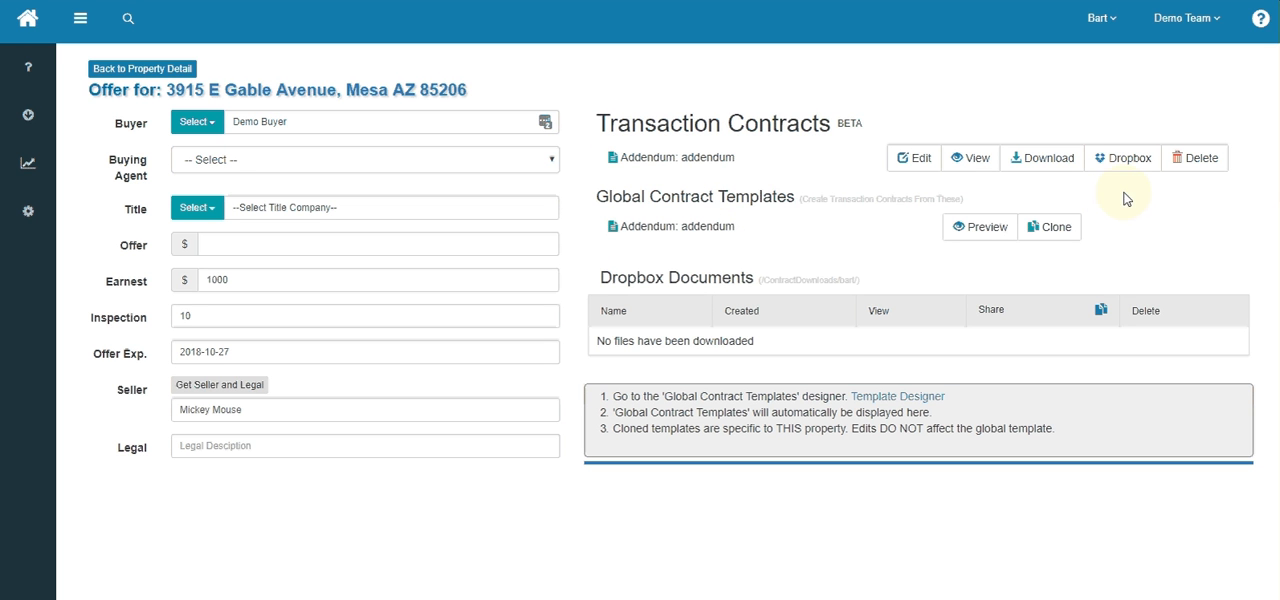
# - Review the Dropbox Documents section and send the transaction addendum to Dropbox
pyautogui.moveTo(600, 277); pyautogui.dragTo(749, 341)
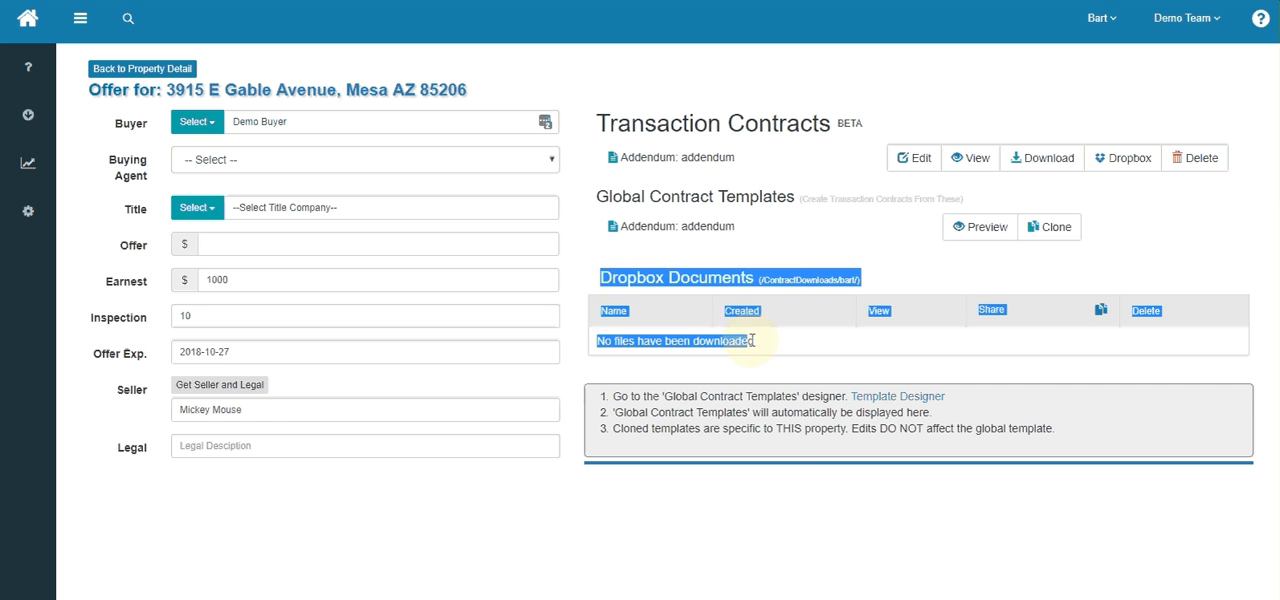
pyautogui.click(1172, 186)
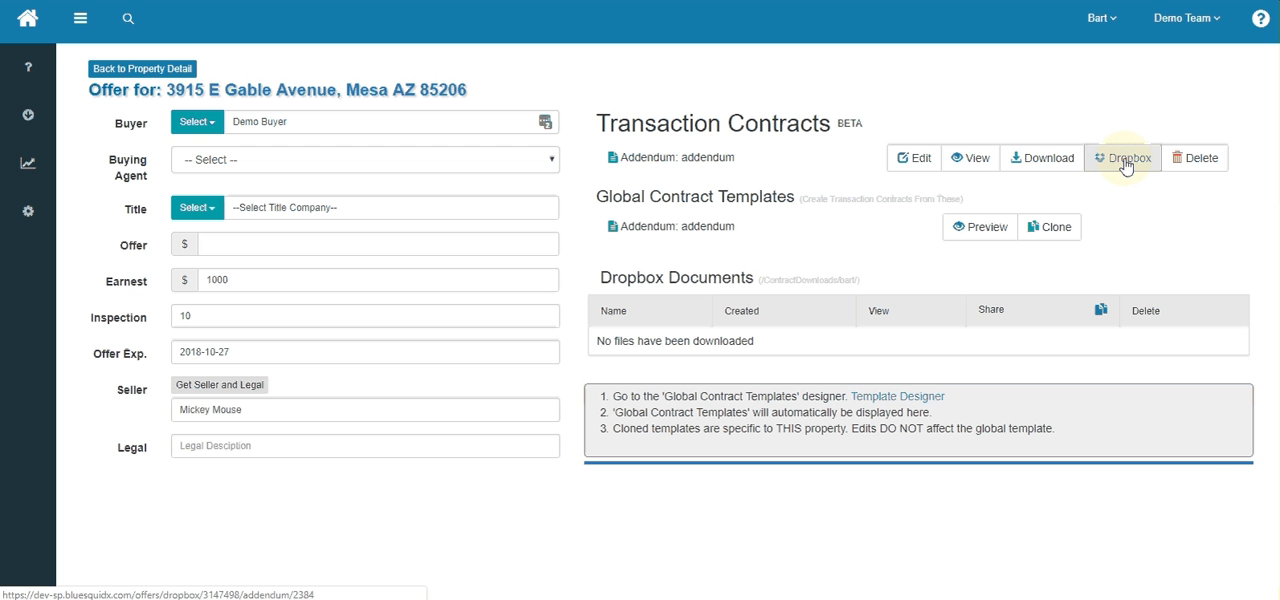
pyautogui.click(1124, 165)
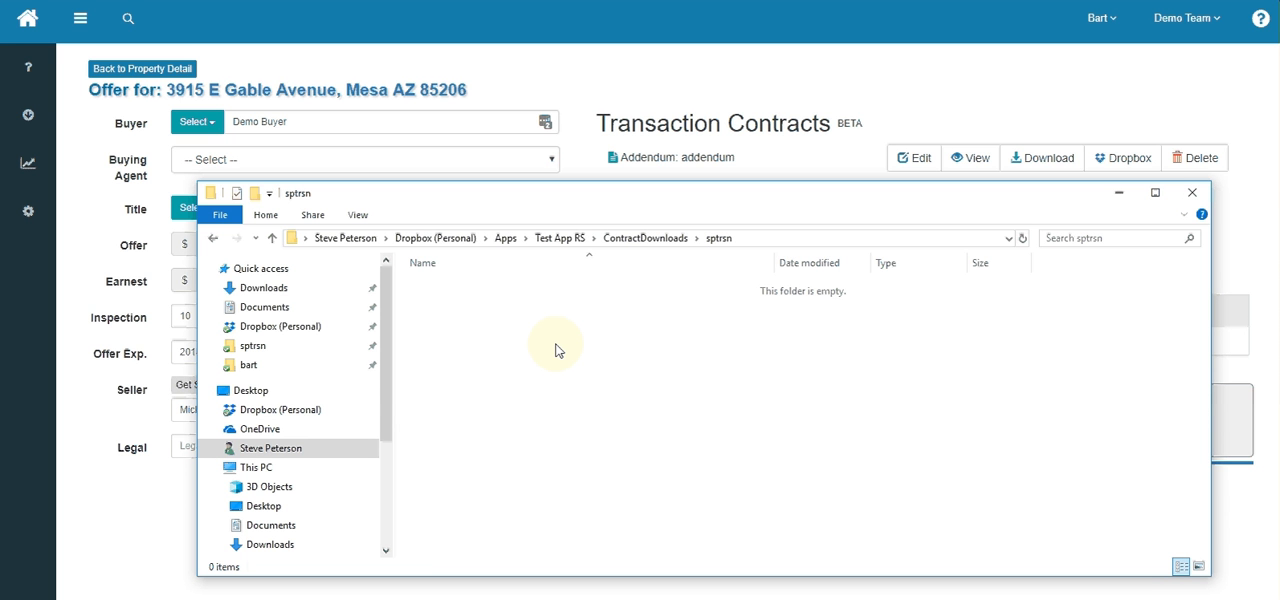
# - Browse the Test App RS Dropbox folder through ContractDownloads to the offer property's subfolder and widen the Name column to show the full filename
pyautogui.click(559, 240)
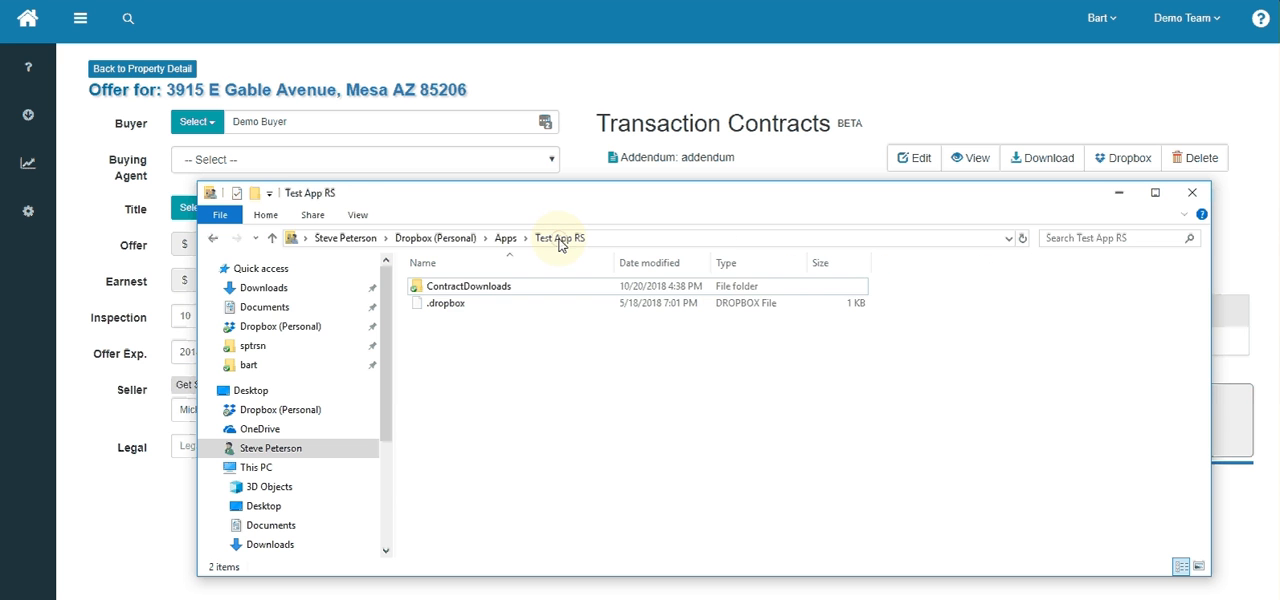
pyautogui.doubleClick(478, 287)
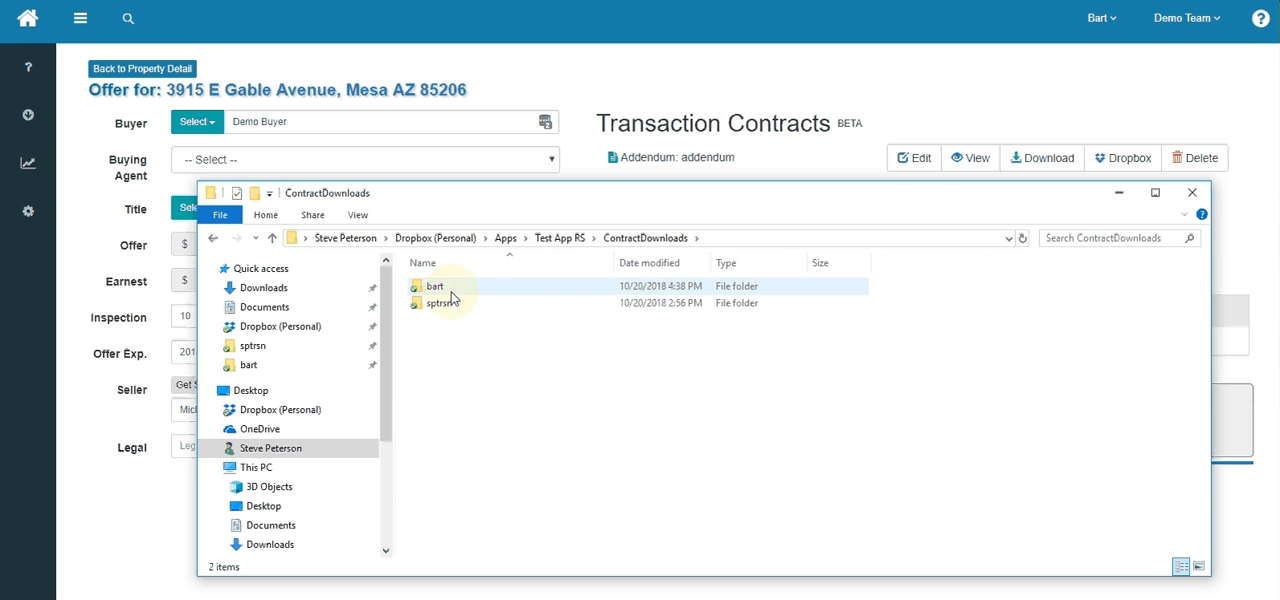
pyautogui.doubleClick(437, 289)
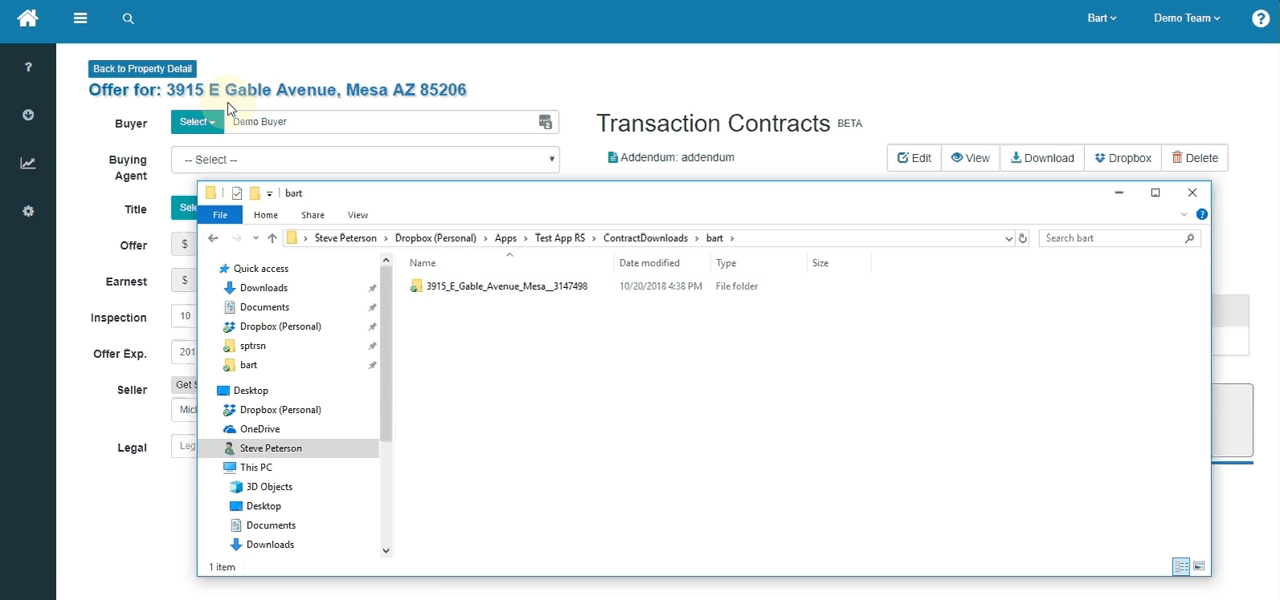
pyautogui.doubleClick(480, 290)
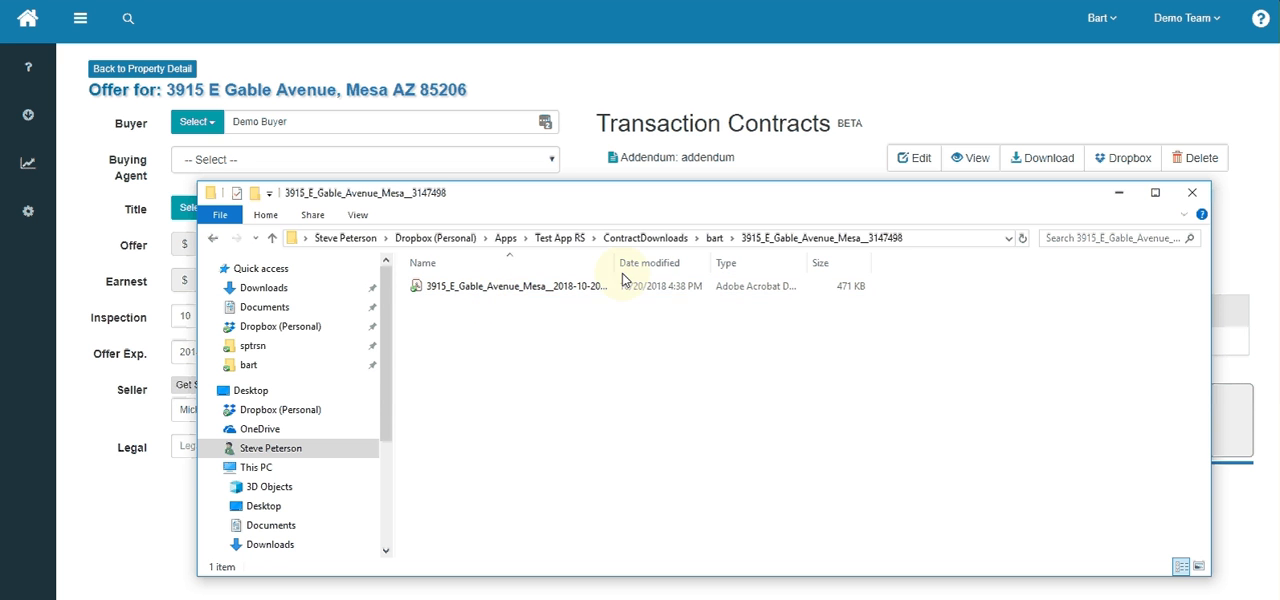
pyautogui.moveTo(607, 269); pyautogui.dragTo(811, 270)
pyautogui.click(820, 271)
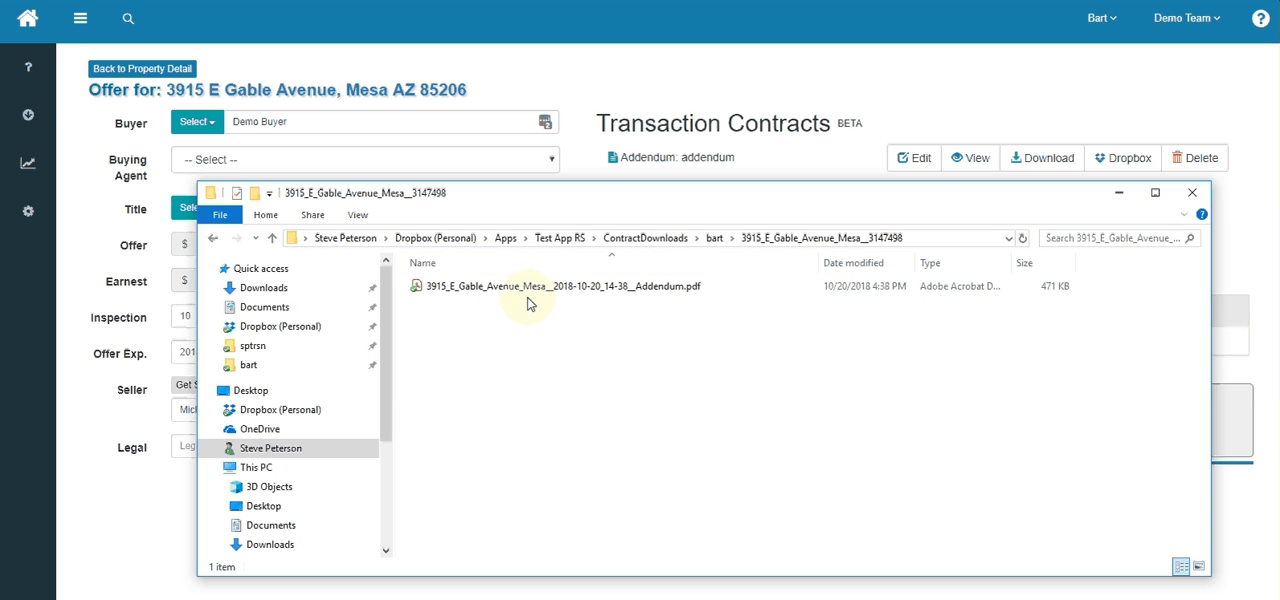
# - Open the saved Addendum PDF from the property's folder and review its addendum number, parties, premises and line 7 text
pyautogui.click(657, 291)
pyautogui.doubleClick(657, 291)
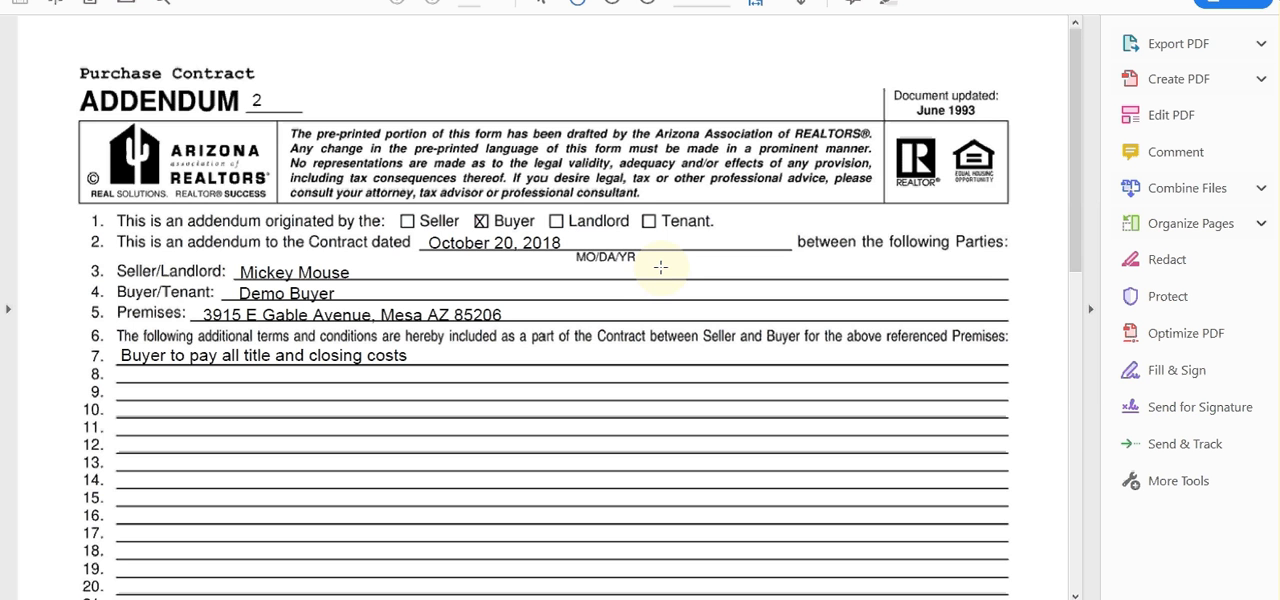
pyautogui.moveTo(656, 285); pyautogui.dragTo(1006, 262)
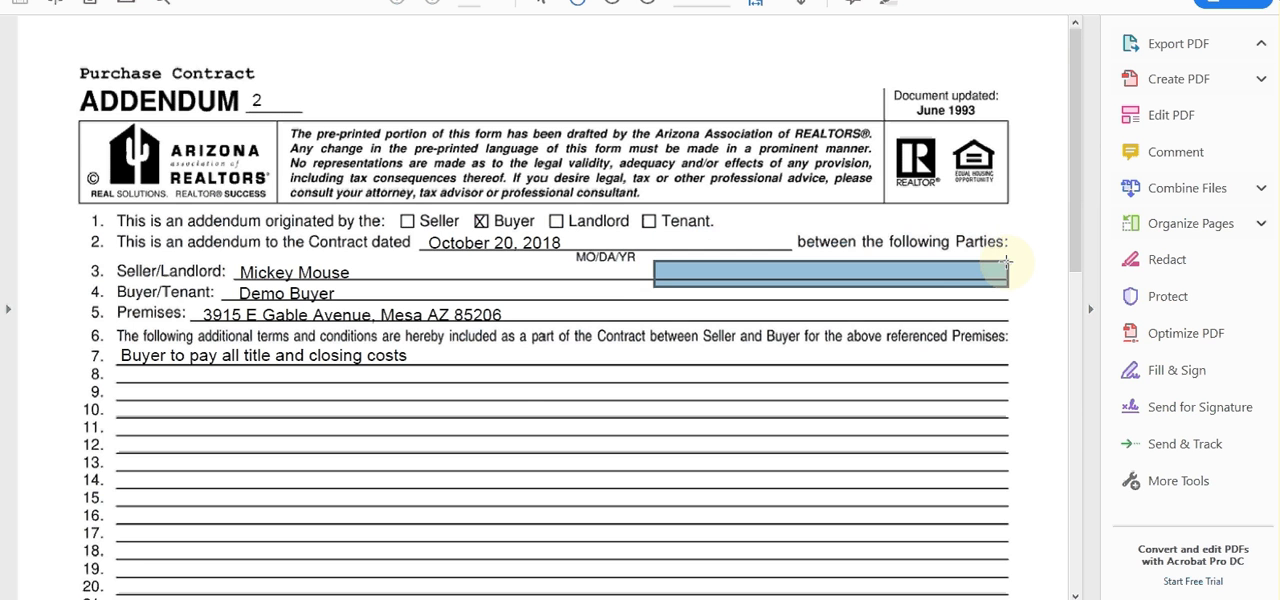
pyautogui.moveTo(1076, 213)
pyautogui.mouseDown()
pyautogui.moveTo(1071, 423)
pyautogui.moveTo(1072, 205)
pyautogui.mouseUp()
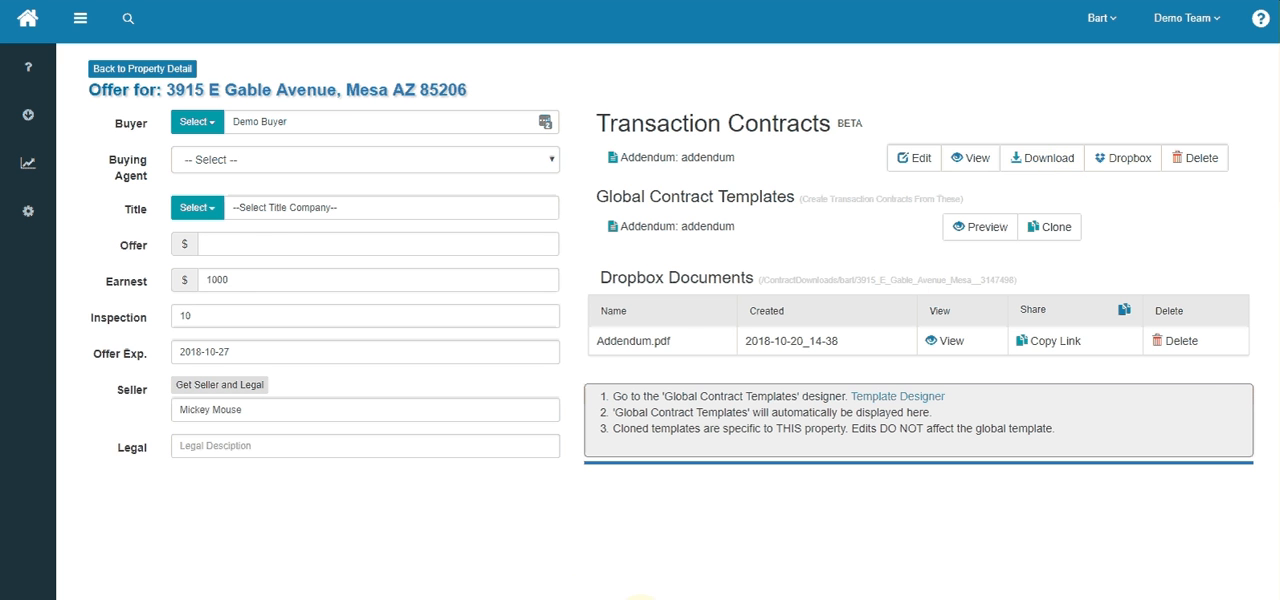
# - Bring the property's Dropbox folder window back up, check the saved file, and minimize the window to return to the offer page
pyautogui.moveTo(677, 599)
pyautogui.moveTo(507, 599)
pyautogui.click(590, 575)
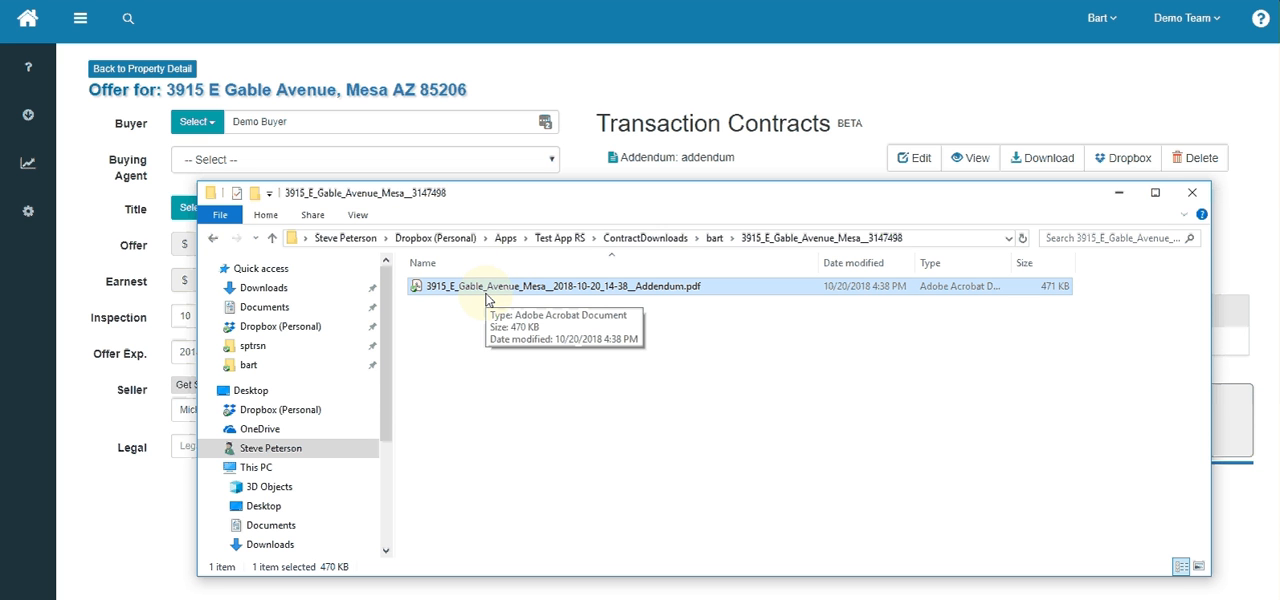
pyautogui.click(1118, 200)
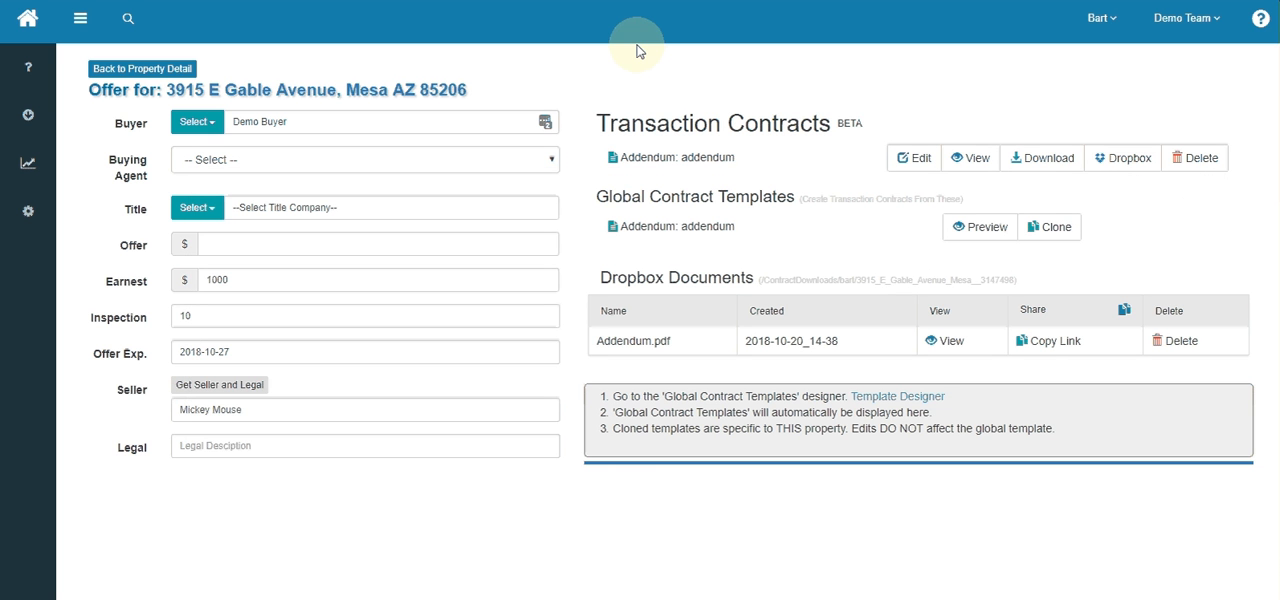